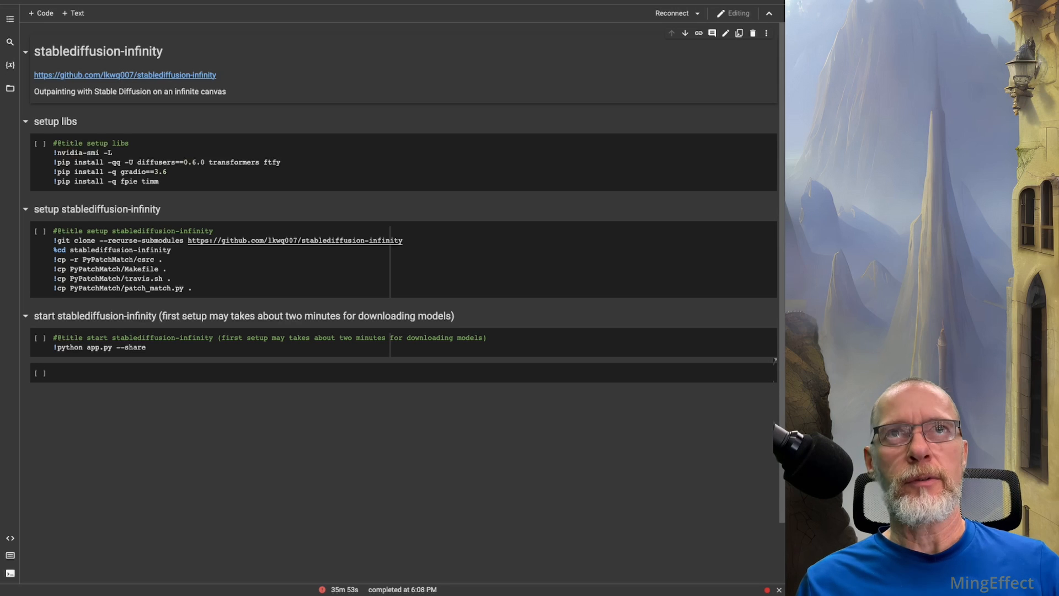
# Step: Save the notebook runtime settings with the GPU accelerator, Premium GPU class and High-RAM runtime shape
pyautogui.click(133, 1)
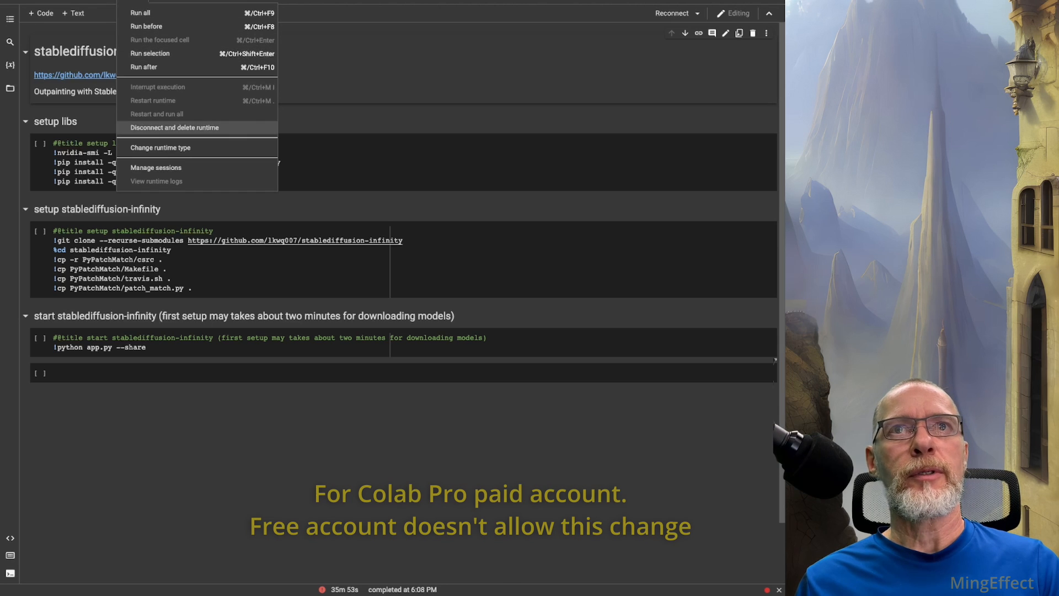
pyautogui.click(160, 148)
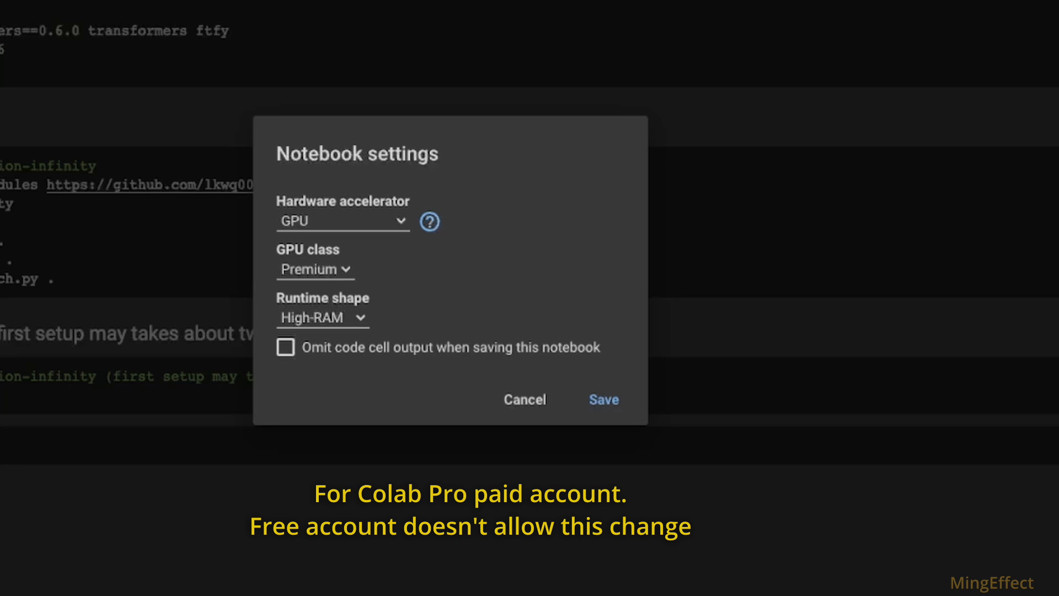
pyautogui.click(604, 400)
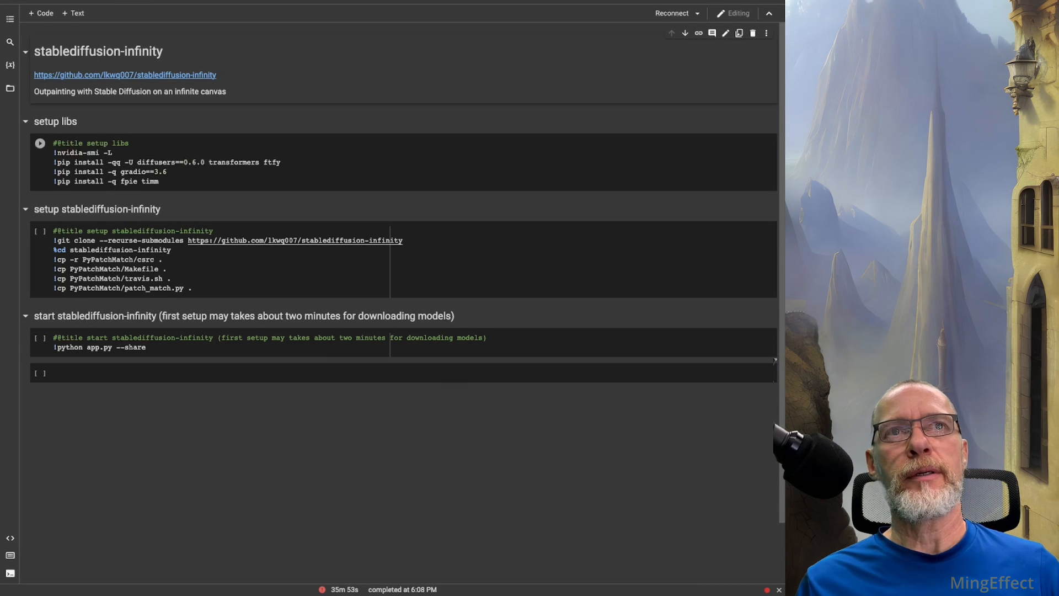
# Step: Run all cells of the stablediffusion-infinity notebook and follow their output down to the app start cell
pyautogui.click(133, 1)
pyautogui.click(141, 13)
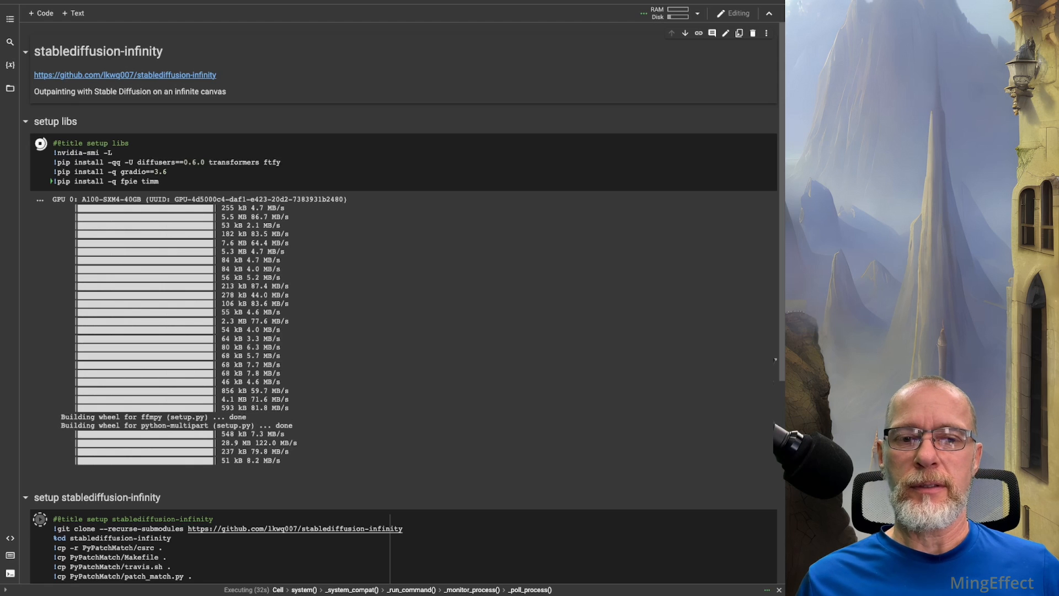
pyautogui.scroll(-5, 403, 298)
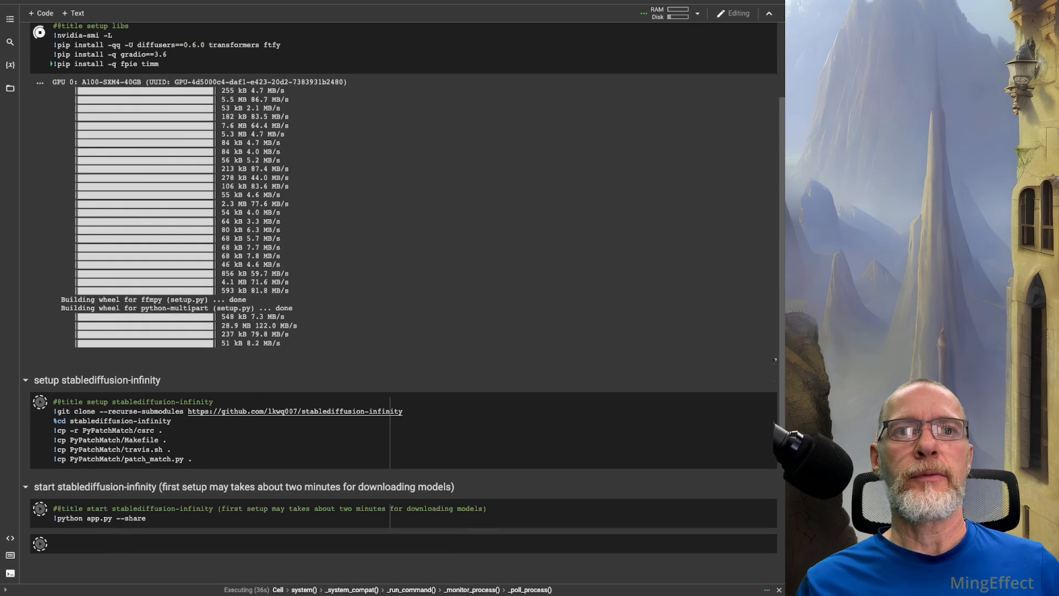
pyautogui.scroll(-1, 403, 298)
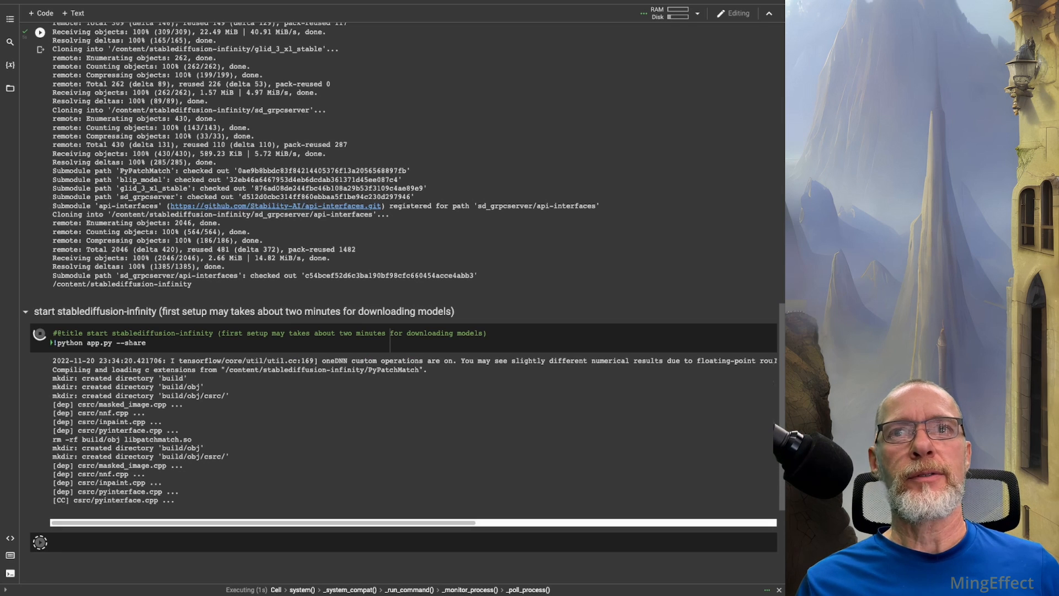
pyautogui.scroll(-4, 775, 361)
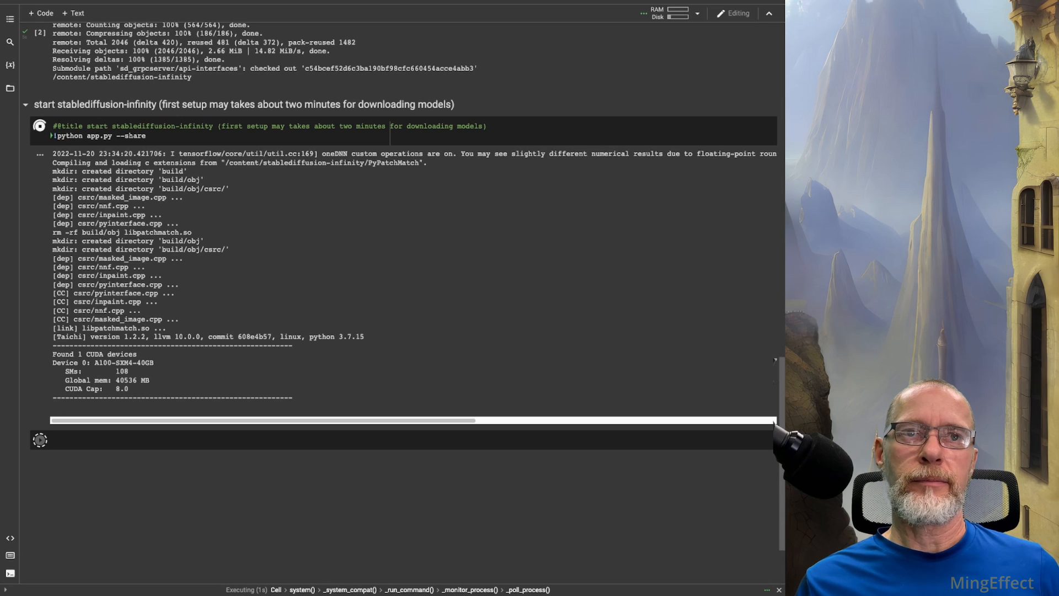
pyautogui.scroll(-2, 775, 359)
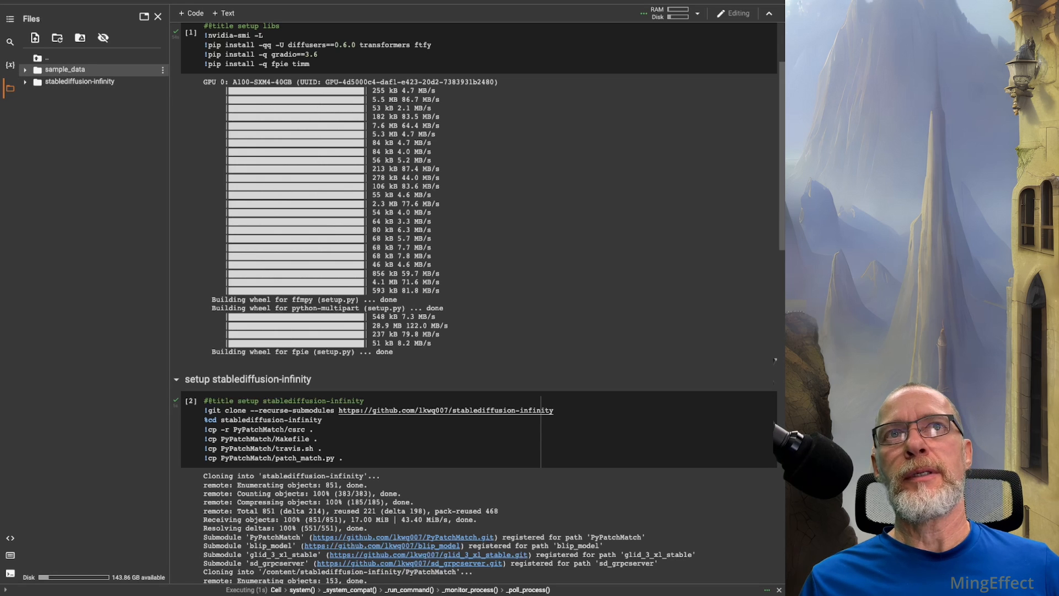
# Step: Look at the actions available for the sample_data folder, and close the file browser
pyautogui.click(162, 71)
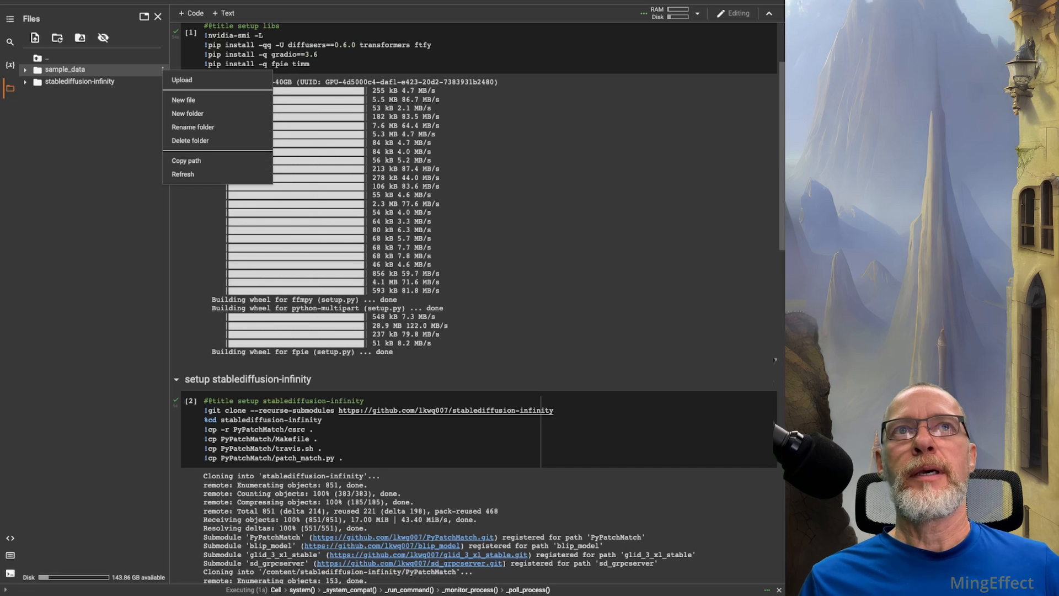
pyautogui.press('Escape')
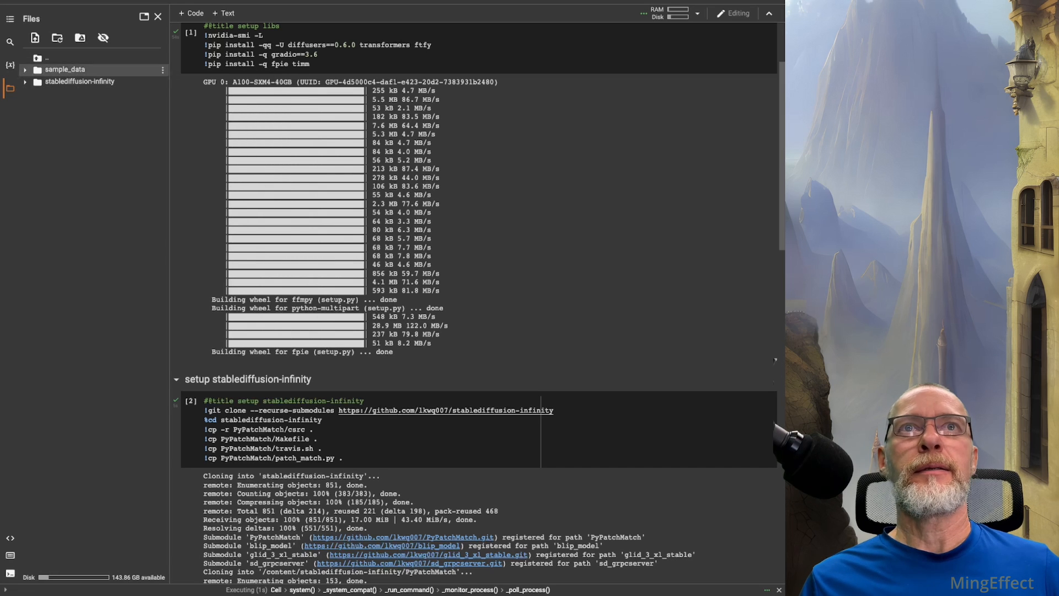
pyautogui.click(158, 16)
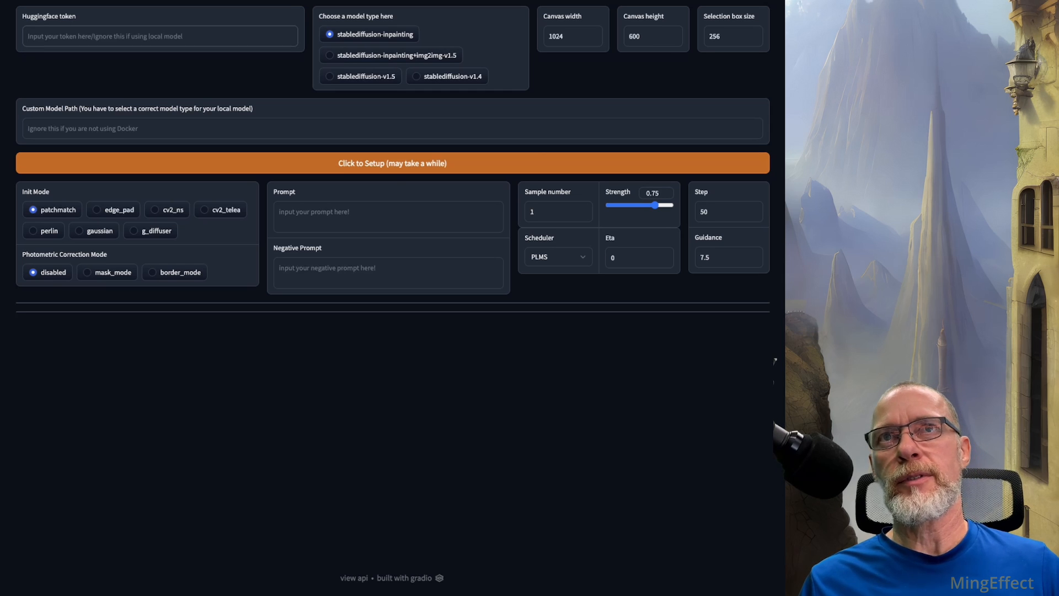
# Step: In the stablediffusion-infinity web app, choose the stablediffusion-inpainting+img2img-v1.5 model, paste the Huggingface token and start the setup
pyautogui.click(330, 55)
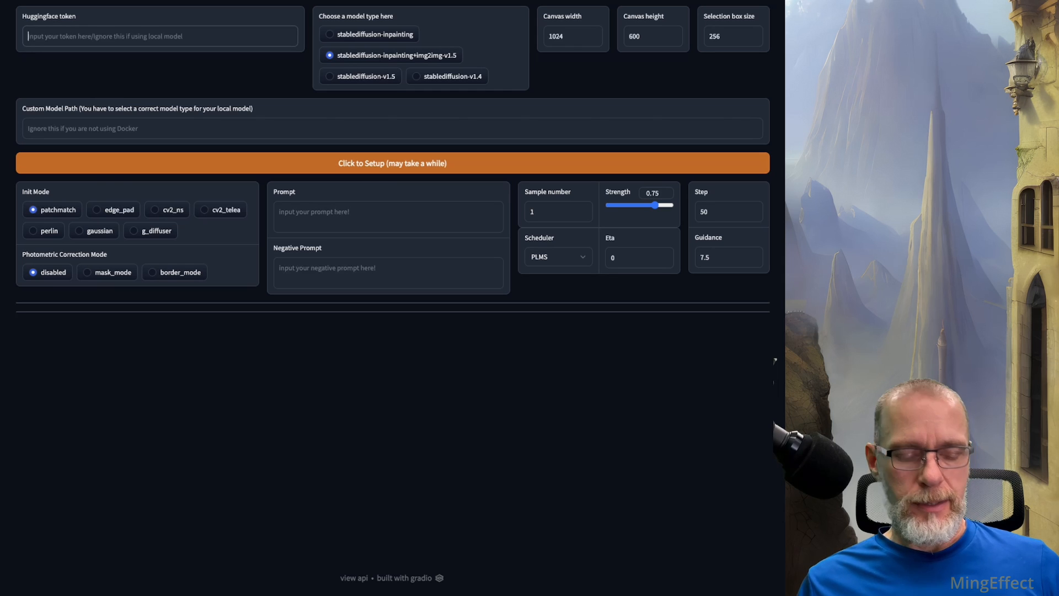
pyautogui.hotkey('ctrl', 'v')
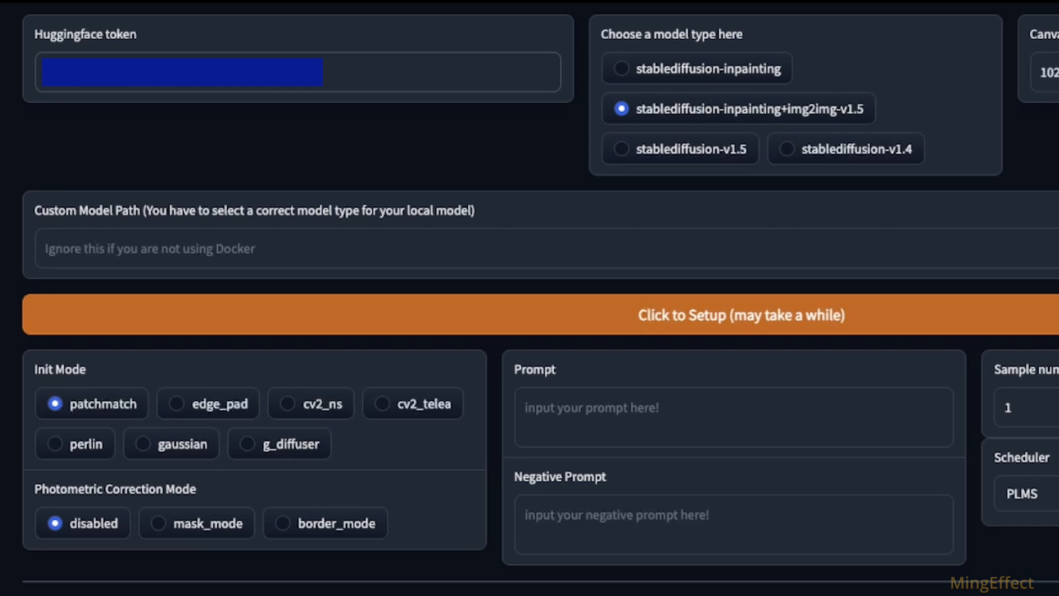
pyautogui.click(621, 68)
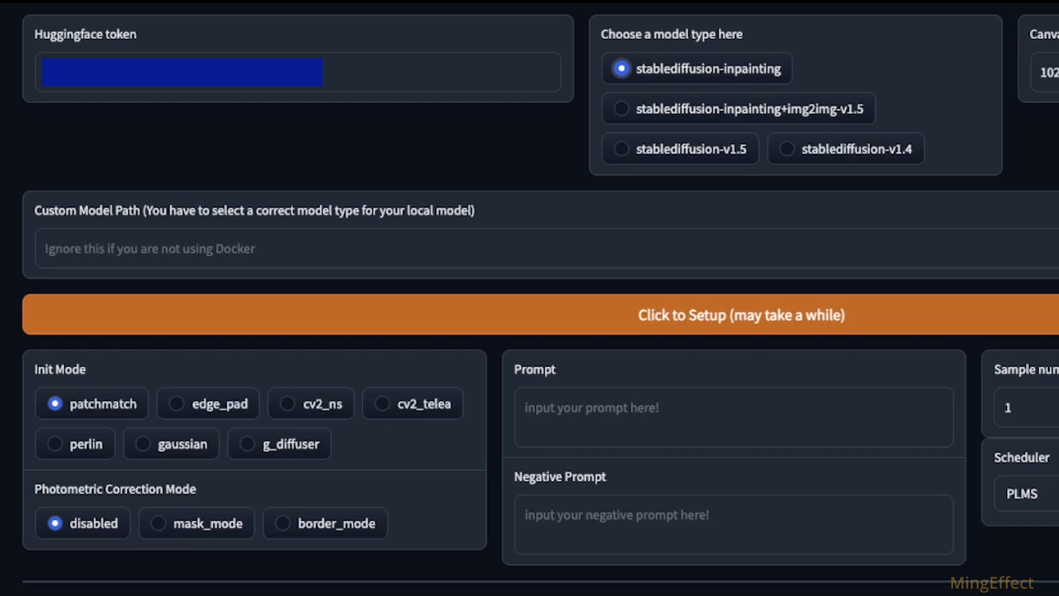
pyautogui.click(622, 108)
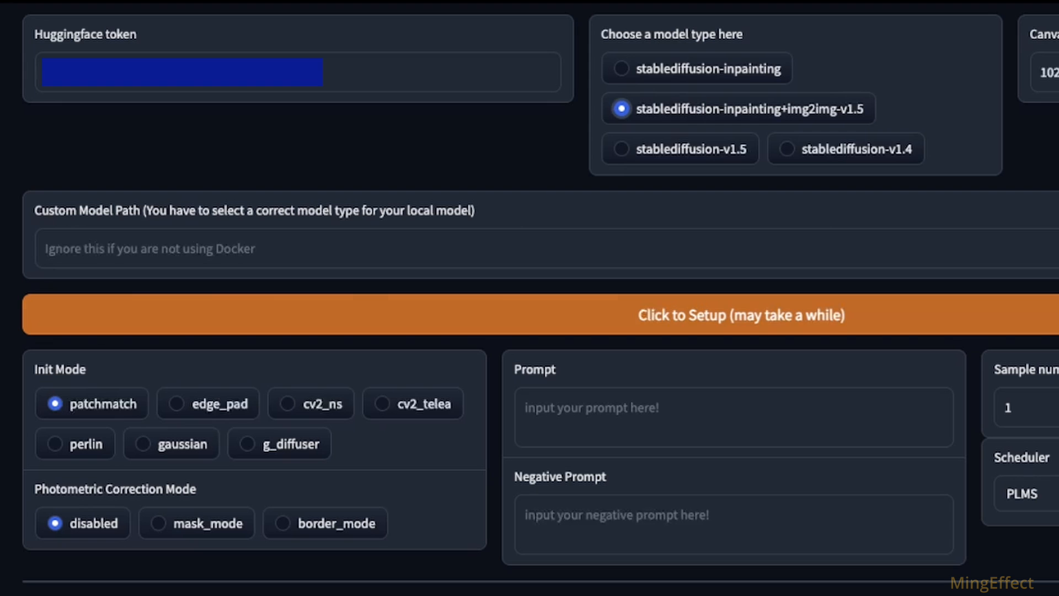
pyautogui.click(741, 315)
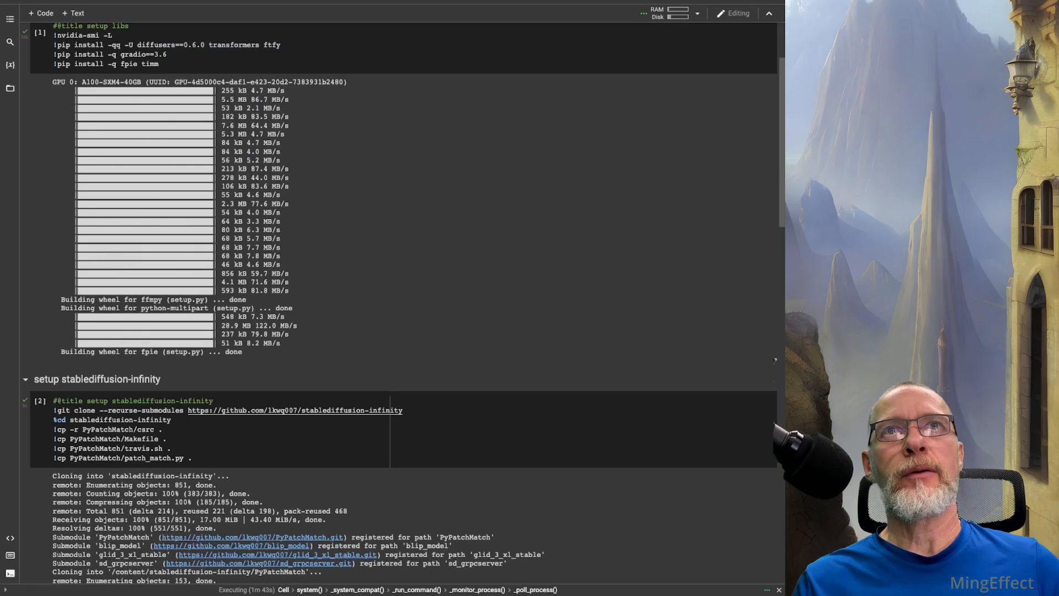
# Step: In the Colab notebook's file browser, examine the contents of the stablediffusion-infinity folder and collapse it again
pyautogui.click(10, 88)
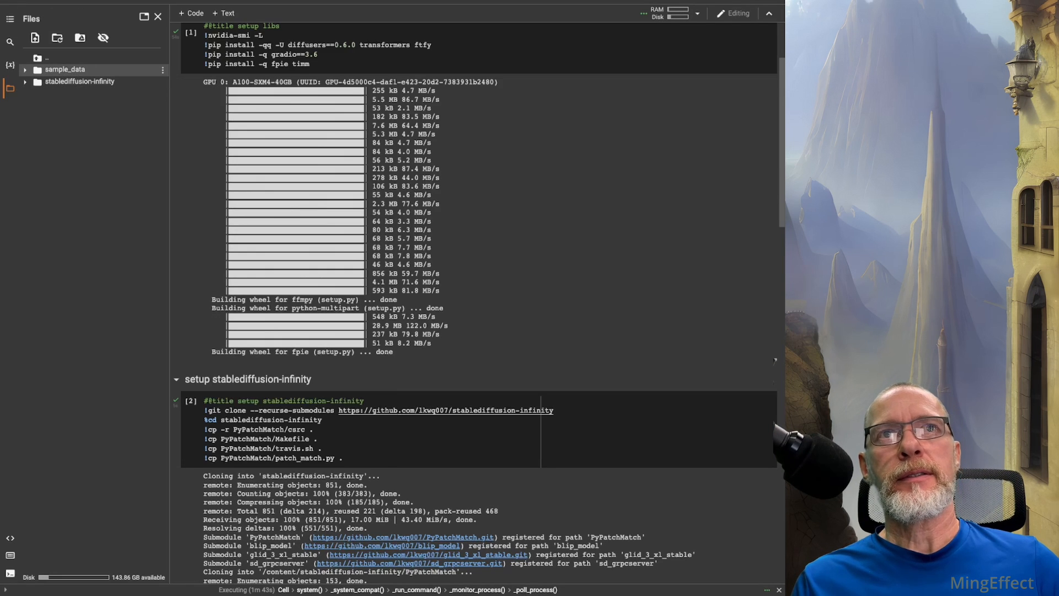
pyautogui.click(25, 81)
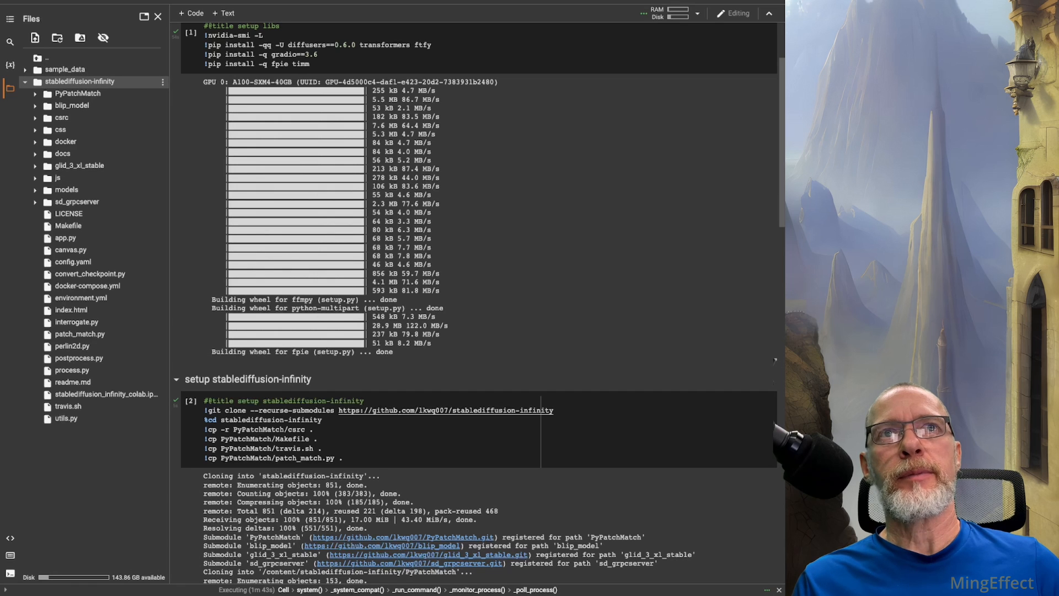
pyautogui.click(25, 81)
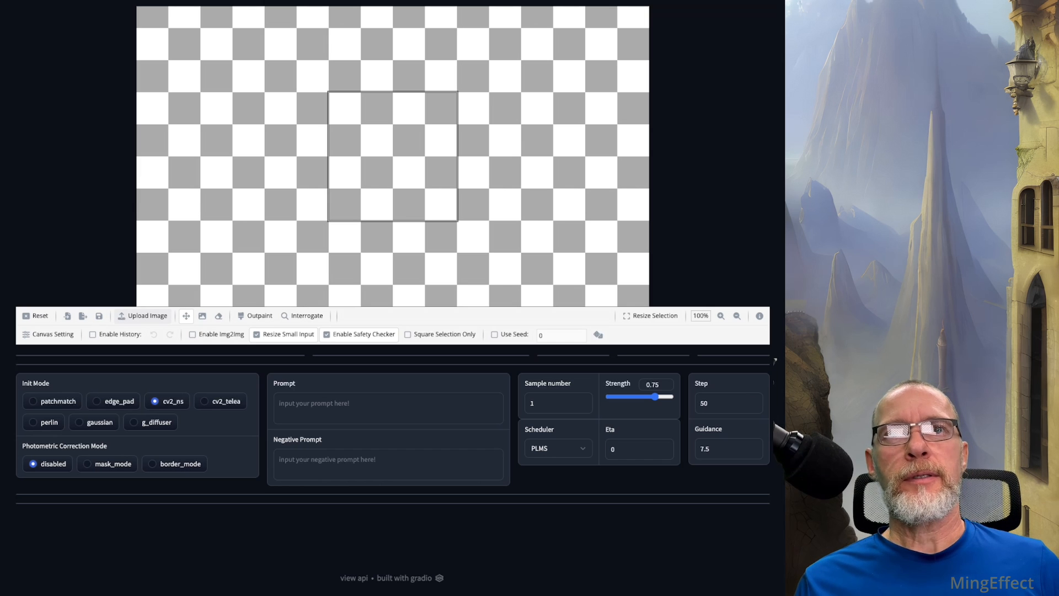
# Step: Upload the armoured desert figure image, place it near the canvas centre, and move the selection box over the image's left edge
pyautogui.click(142, 315)
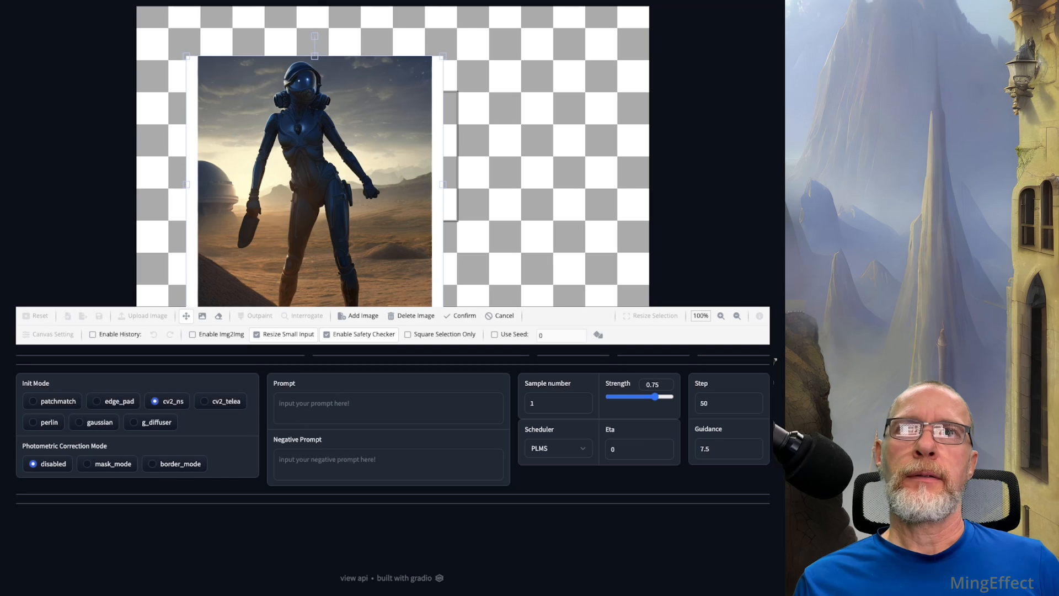
pyautogui.moveTo(313, 184); pyautogui.dragTo(404, 166)
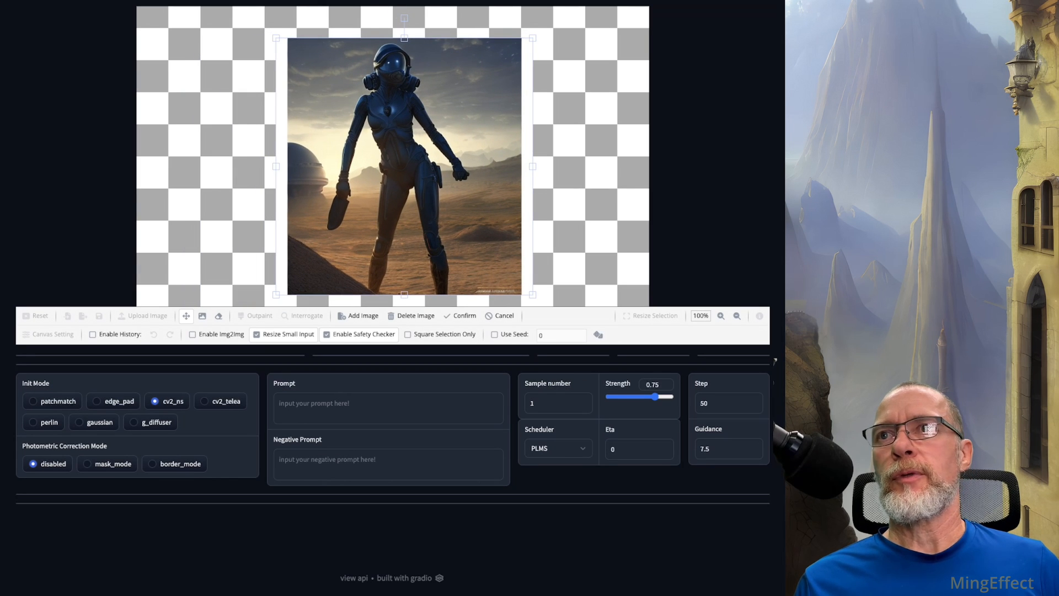
pyautogui.click(737, 315)
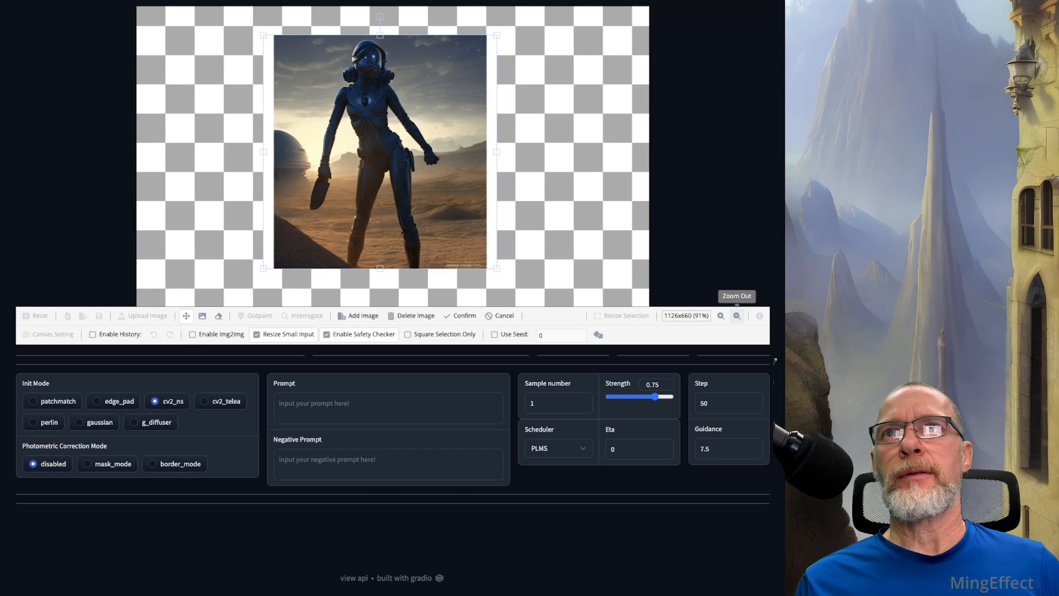
pyautogui.click(737, 316)
pyautogui.click(737, 316)
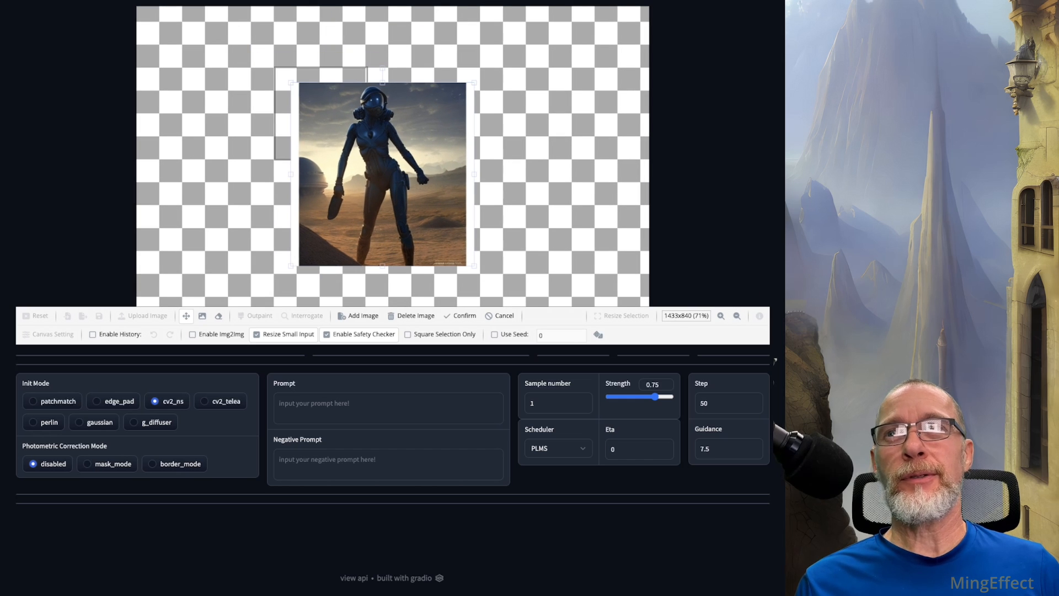
pyautogui.click(737, 315)
pyautogui.click(737, 315)
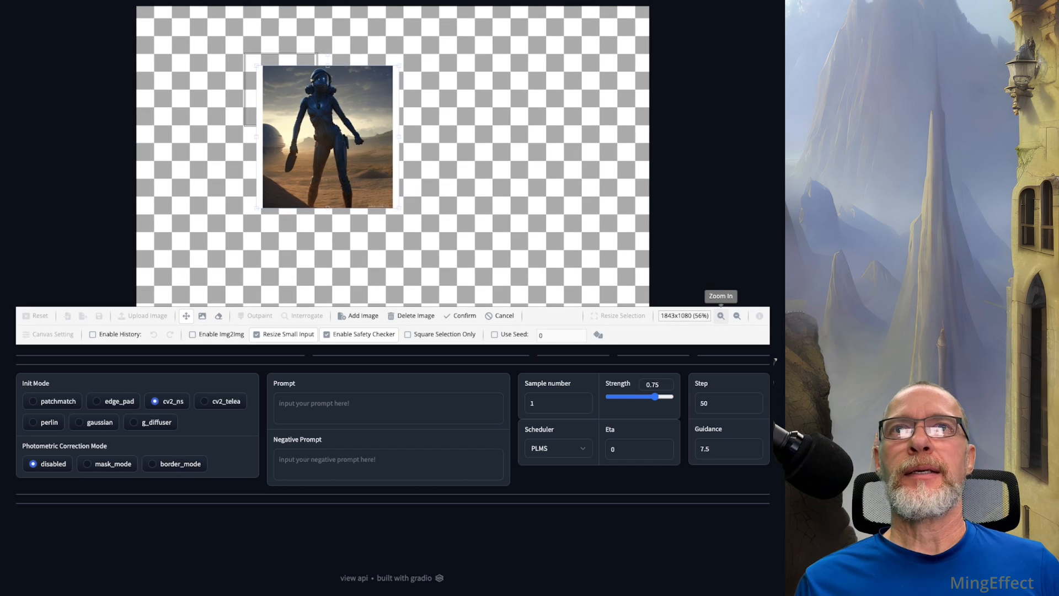
pyautogui.moveTo(327, 137); pyautogui.dragTo(371, 155)
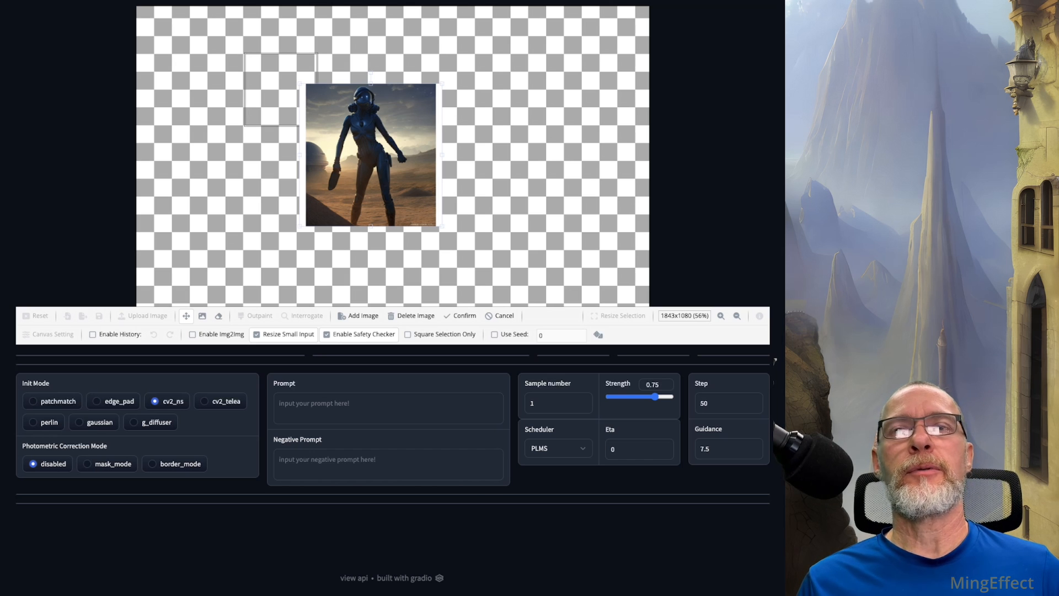
pyautogui.moveTo(371, 155); pyautogui.dragTo(387, 181)
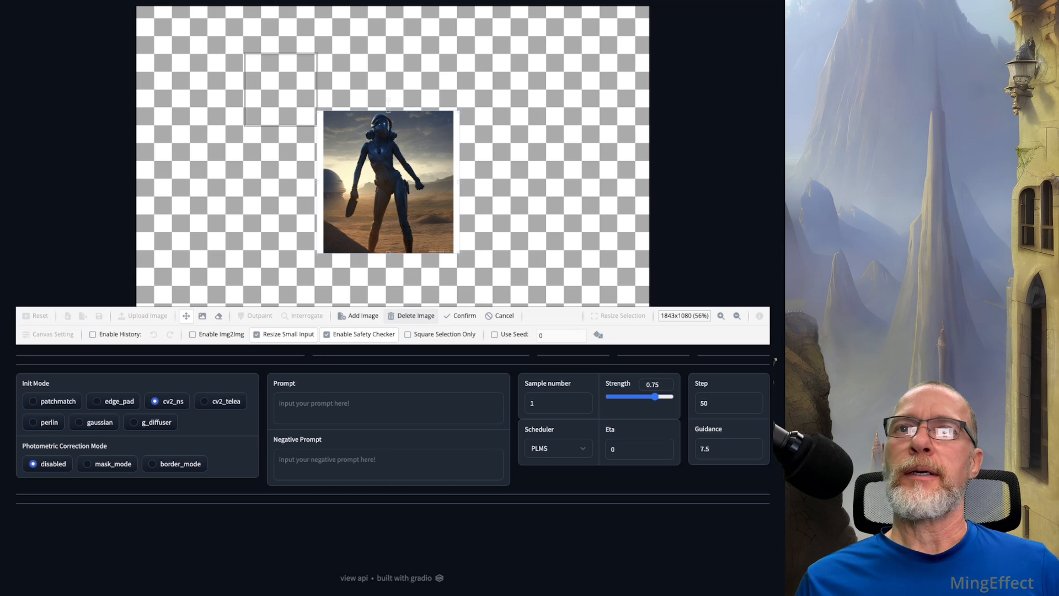
pyautogui.click(461, 315)
pyautogui.moveTo(392, 4); pyautogui.dragTo(420, 105)
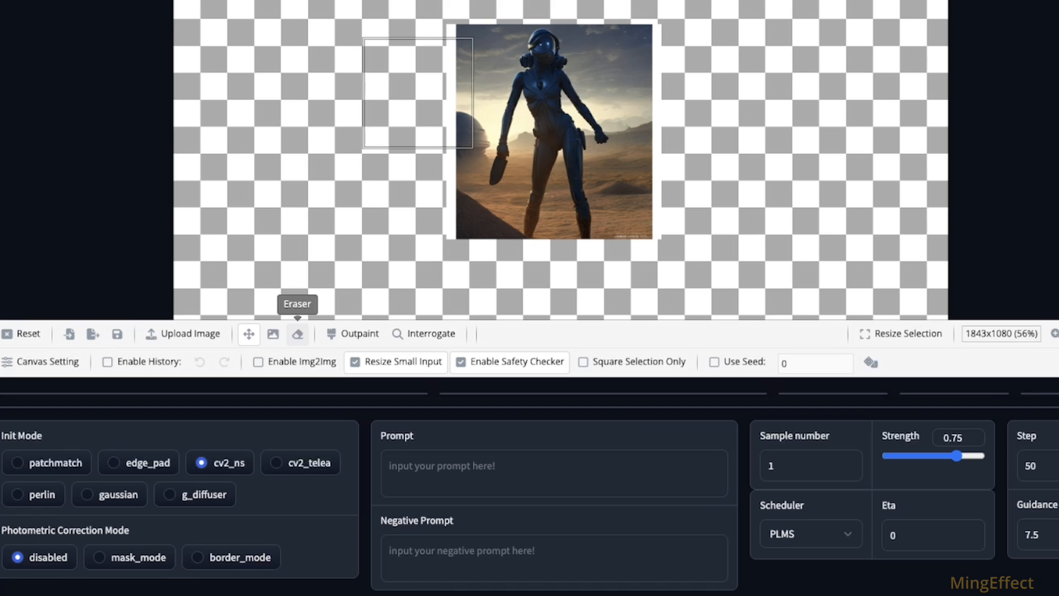
# Step: Erase the white side borders and the lower right corner of the image with the Eraser at size 32
pyautogui.click(297, 334)
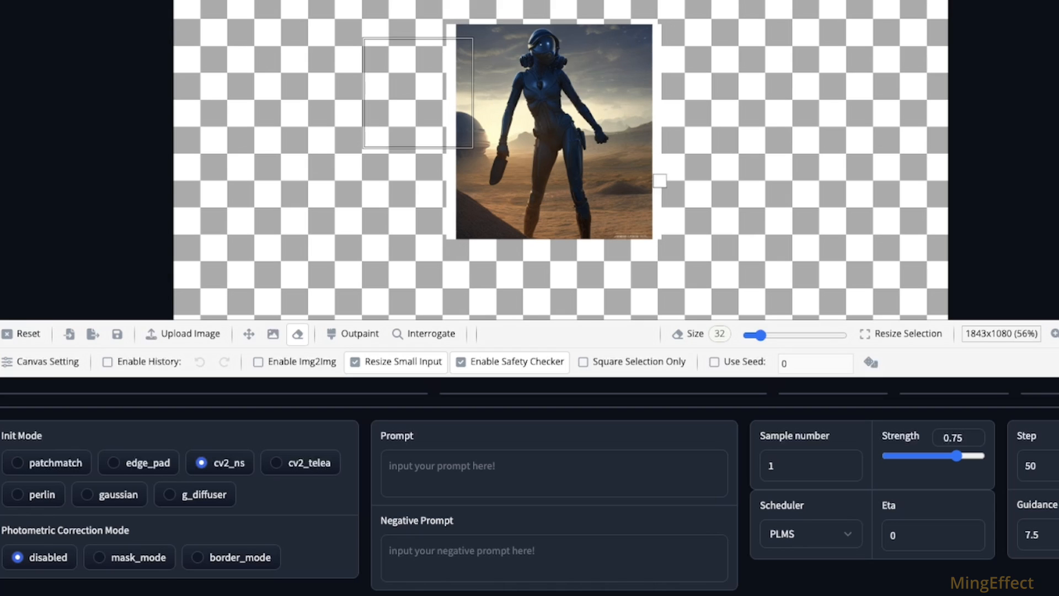
pyautogui.moveTo(454, 94)
pyautogui.mouseDown()
pyautogui.moveTo(454, 27)
pyautogui.moveTo(460, 100)
pyautogui.moveTo(460, 113)
pyautogui.moveTo(449, 94)
pyautogui.moveTo(449, 140)
pyautogui.moveTo(440, 87)
pyautogui.moveTo(453, 235)
pyautogui.moveTo(454, 127)
pyautogui.moveTo(436, 65)
pyautogui.moveTo(462, 22)
pyautogui.mouseUp()
pyautogui.moveTo(651, 24)
pyautogui.mouseDown()
pyautogui.moveTo(655, 166)
pyautogui.moveTo(651, 104)
pyautogui.mouseUp()
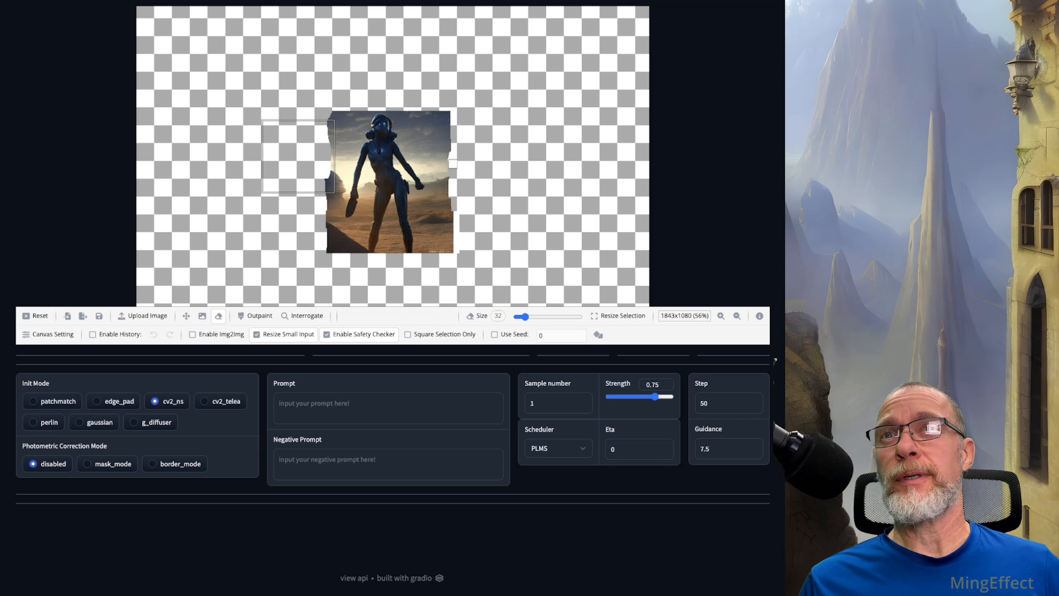
pyautogui.moveTo(453, 163)
pyautogui.mouseDown()
pyautogui.moveTo(457, 251)
pyautogui.moveTo(431, 252)
pyautogui.moveTo(449, 251)
pyautogui.moveTo(452, 177)
pyautogui.mouseUp()
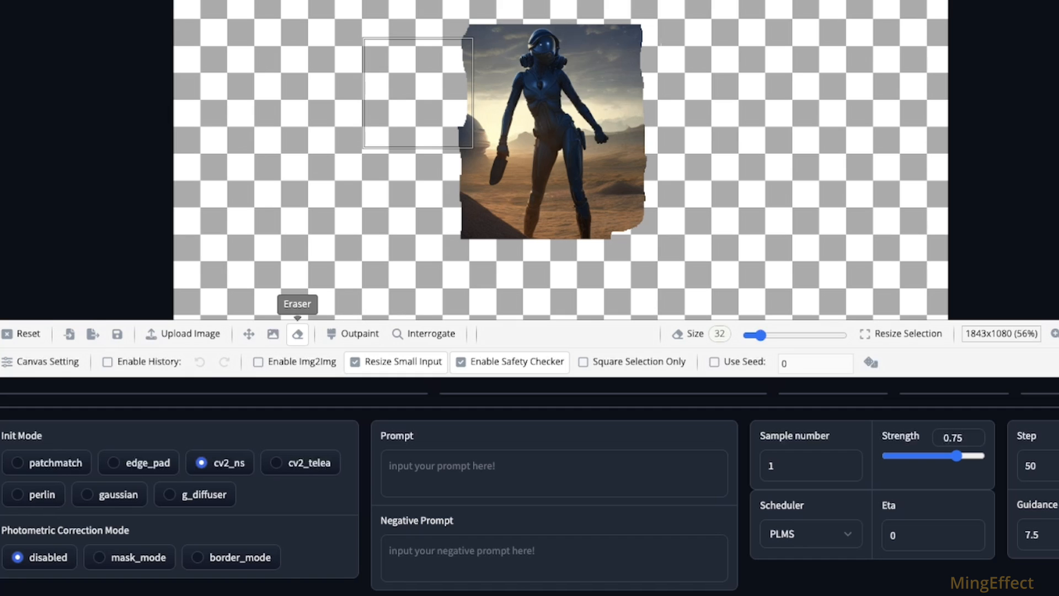
# Step: Generate a prompt with Interrogate and delete "a cross is shown in the middle of a picture," and "logo" from it
pyautogui.click(389, 466)
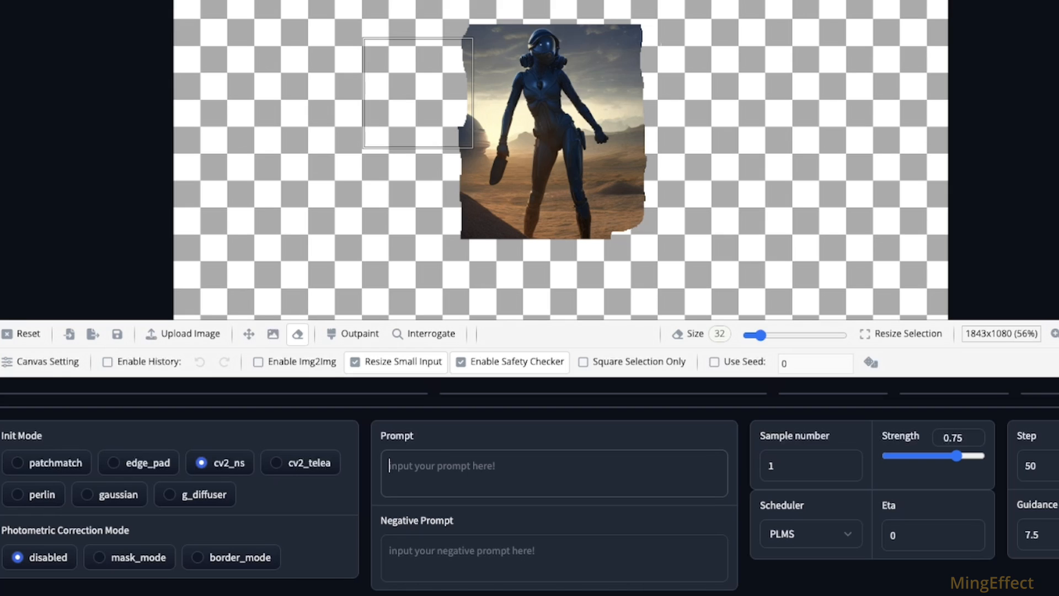
pyautogui.click(425, 333)
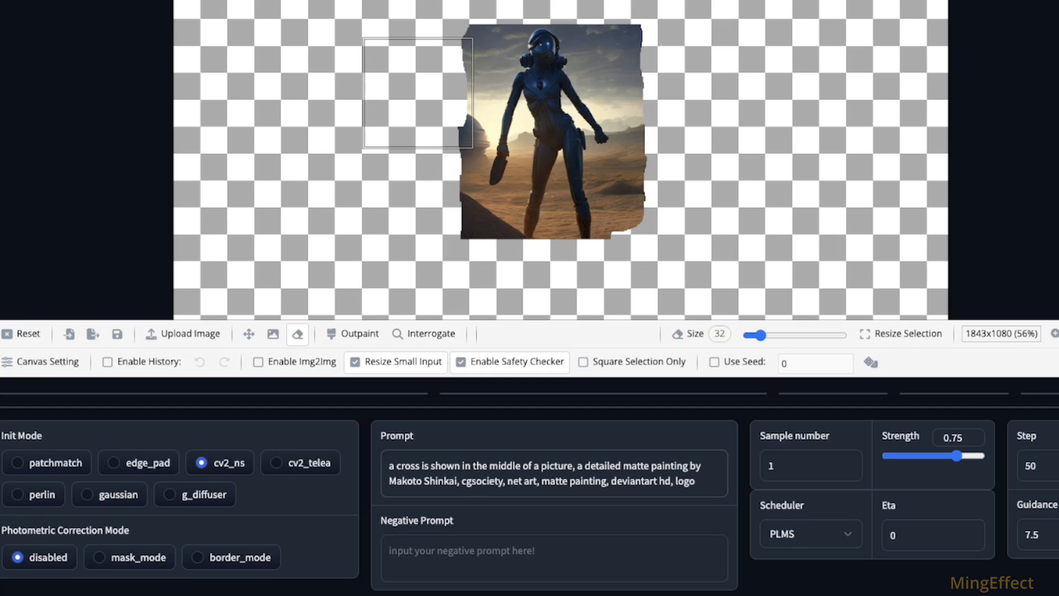
pyautogui.click(482, 480)
pyautogui.moveTo(674, 481); pyautogui.dragTo(696, 481)
pyautogui.press('BackSpace')
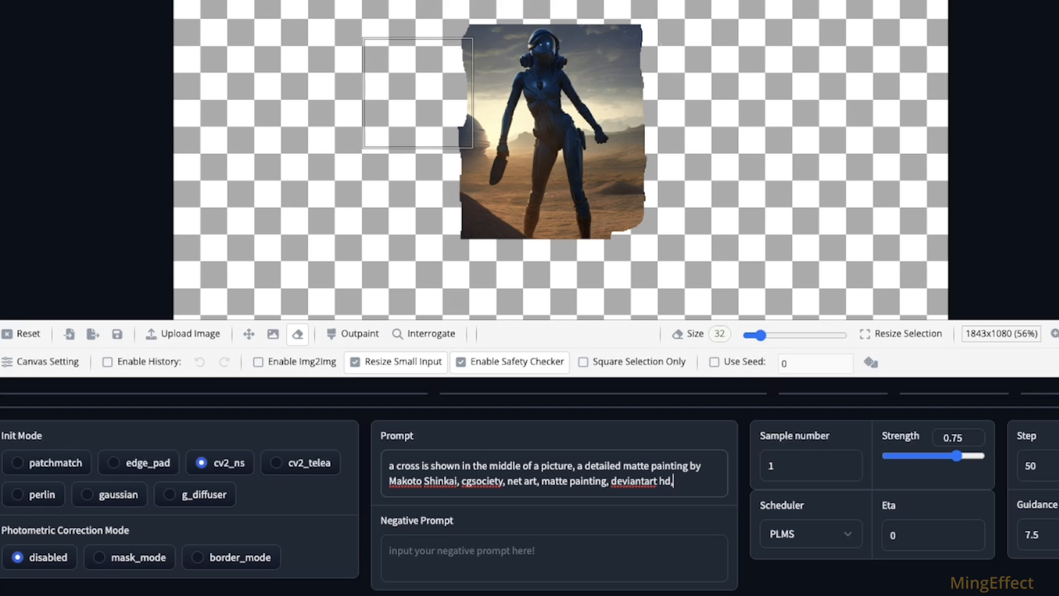
pyautogui.moveTo(577, 466); pyautogui.dragTo(389, 466)
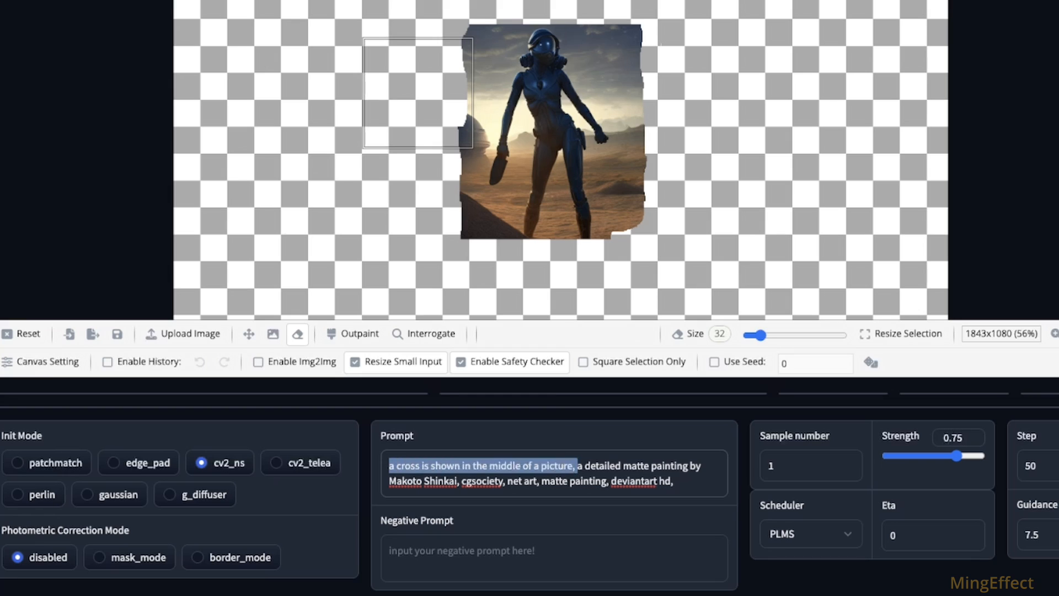
pyautogui.press('BackSpace')
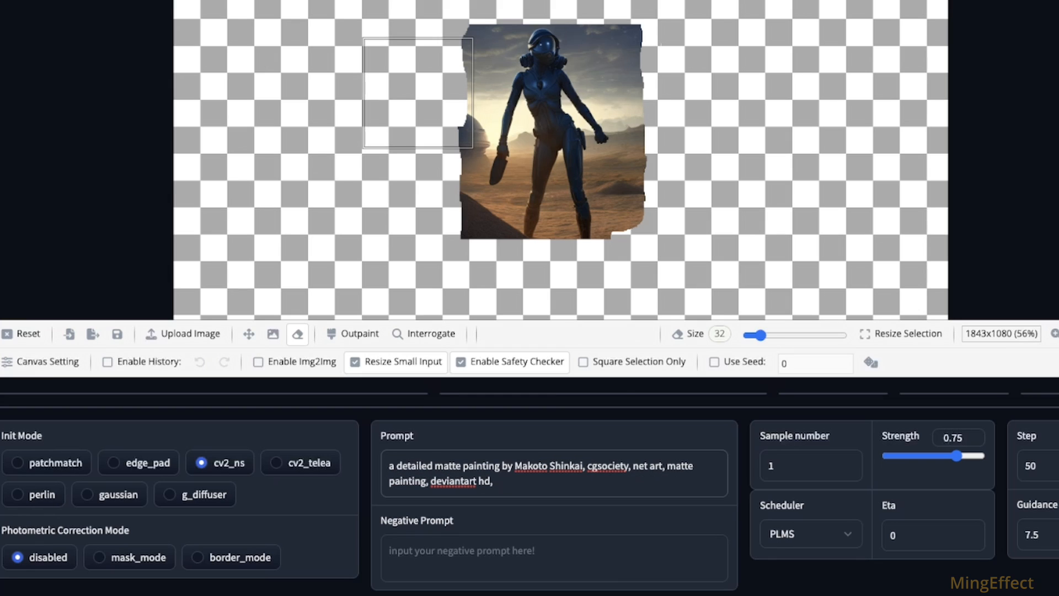
# Step: Remove the artist name and the "cgsociety, net art" wording from the prompt, making it "a detailed matte painting, deviantart hd, spaceport on alien world"
pyautogui.click(502, 466)
pyautogui.click(561, 466)
pyautogui.click(513, 466)
pyautogui.moveTo(502, 466); pyautogui.dragTo(665, 466)
pyautogui.press('BackSpace')
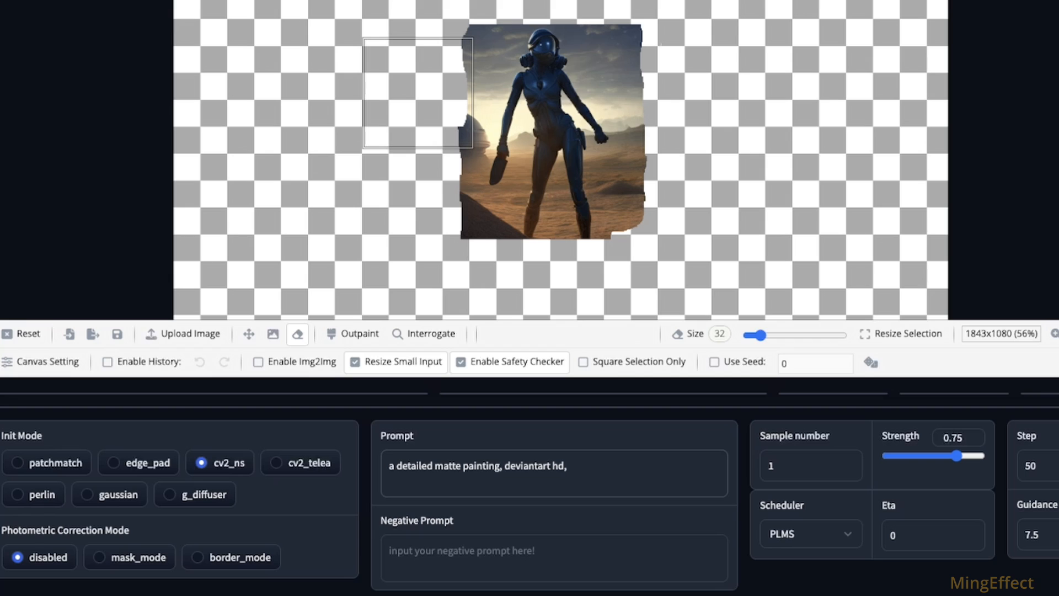
pyautogui.click(551, 466)
pyautogui.press('End')
pyautogui.write('spaceport on alien world')
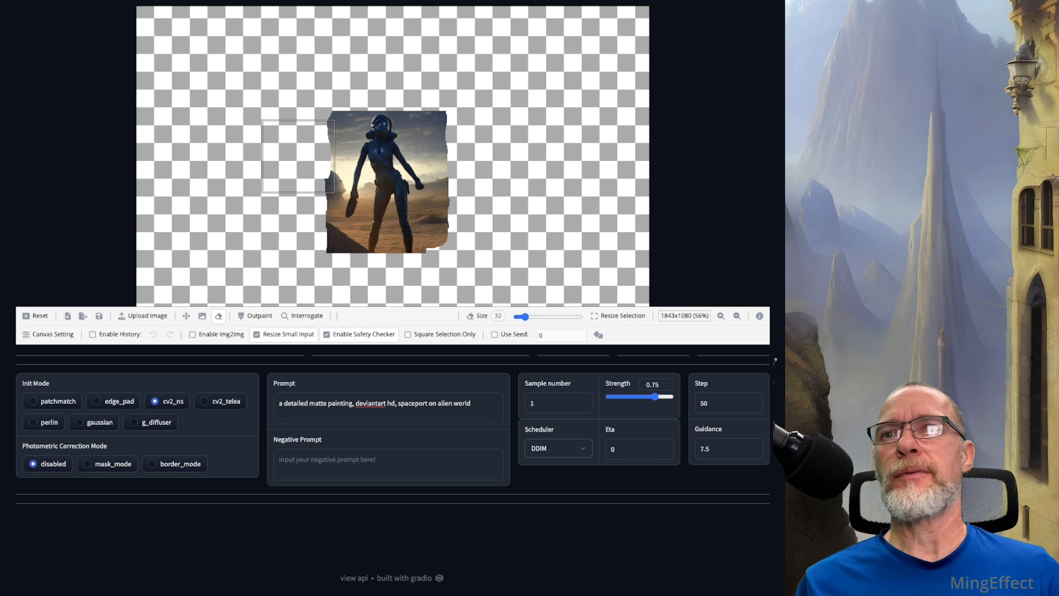
# Step: Set the sample number to 5
pyautogui.click(583, 400)
pyautogui.click(583, 400)
pyautogui.click(584, 400)
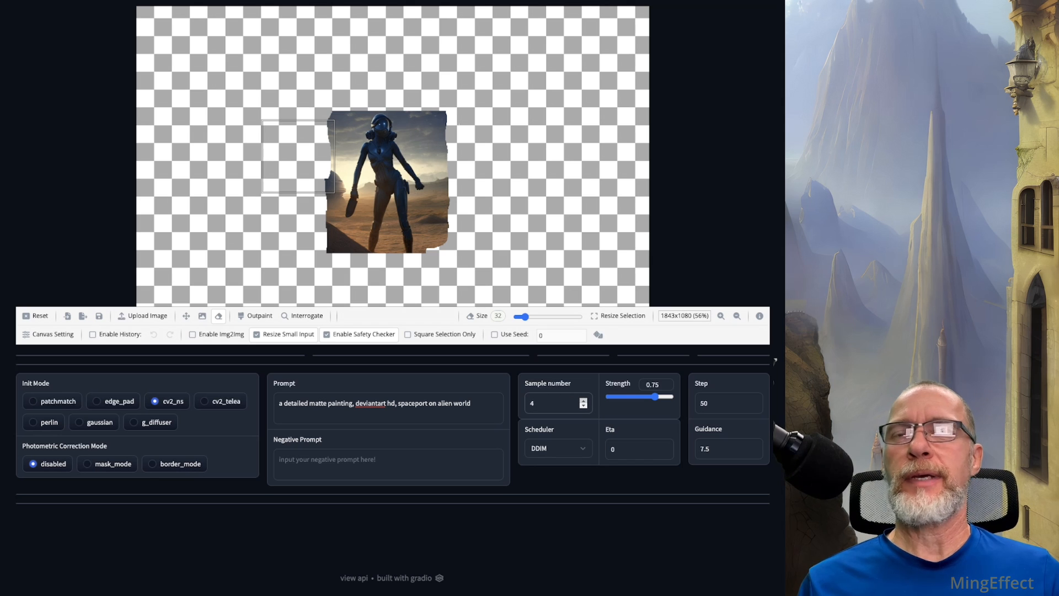
pyautogui.click(584, 400)
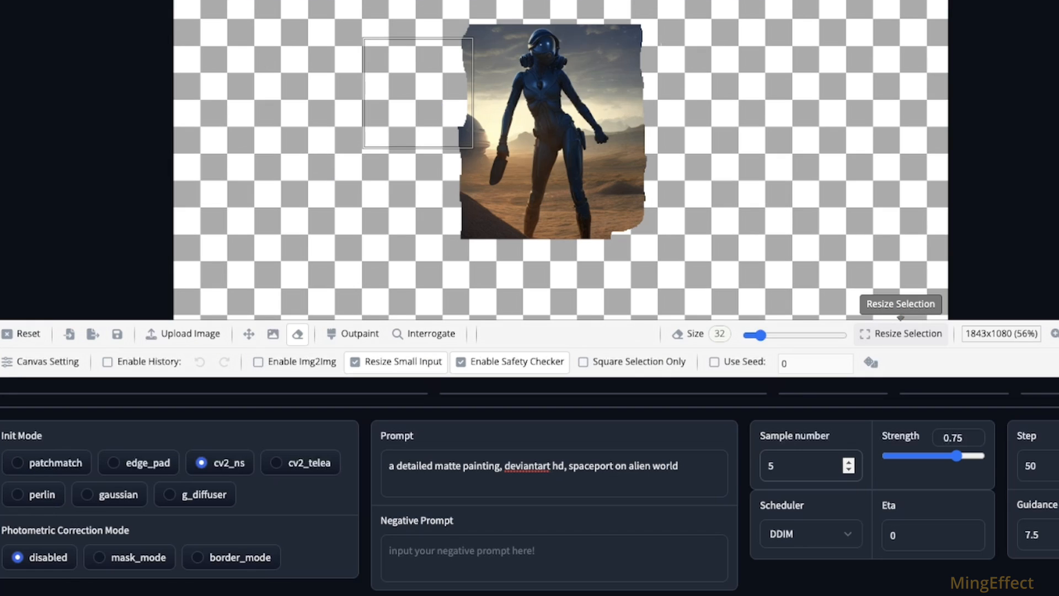
# Step: Enlarge the selection box to 856x728 and confirm the new size
pyautogui.click(900, 333)
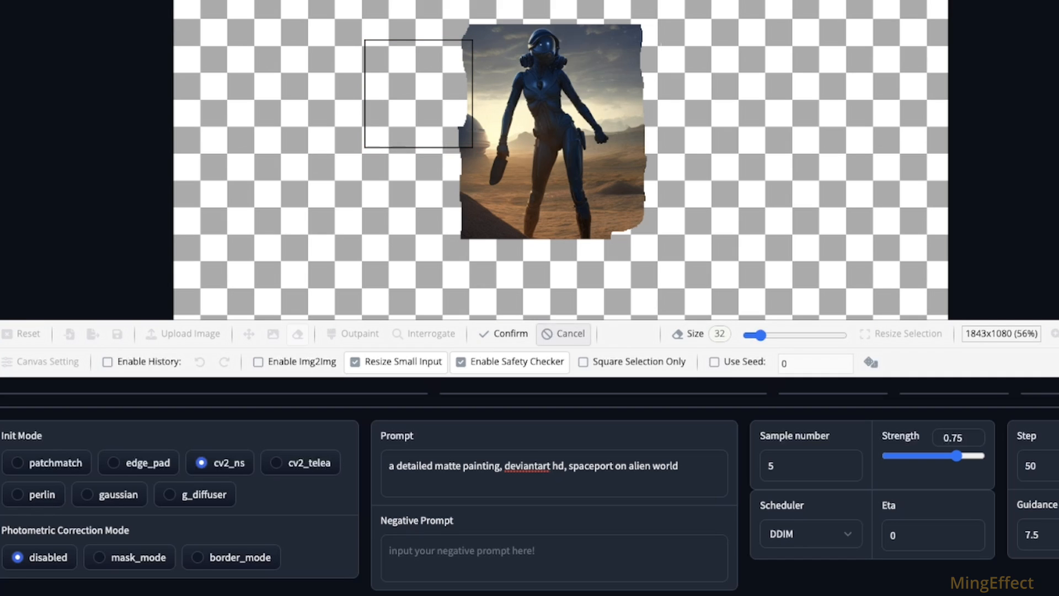
pyautogui.click(564, 333)
pyautogui.click(861, 333)
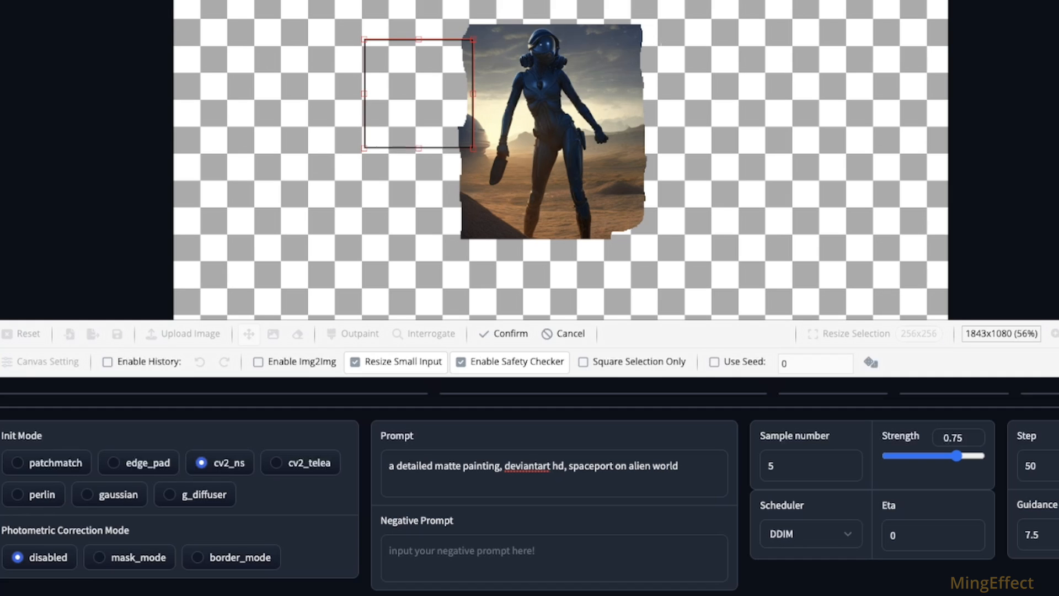
pyautogui.moveTo(473, 148); pyautogui.dragTo(726, 318)
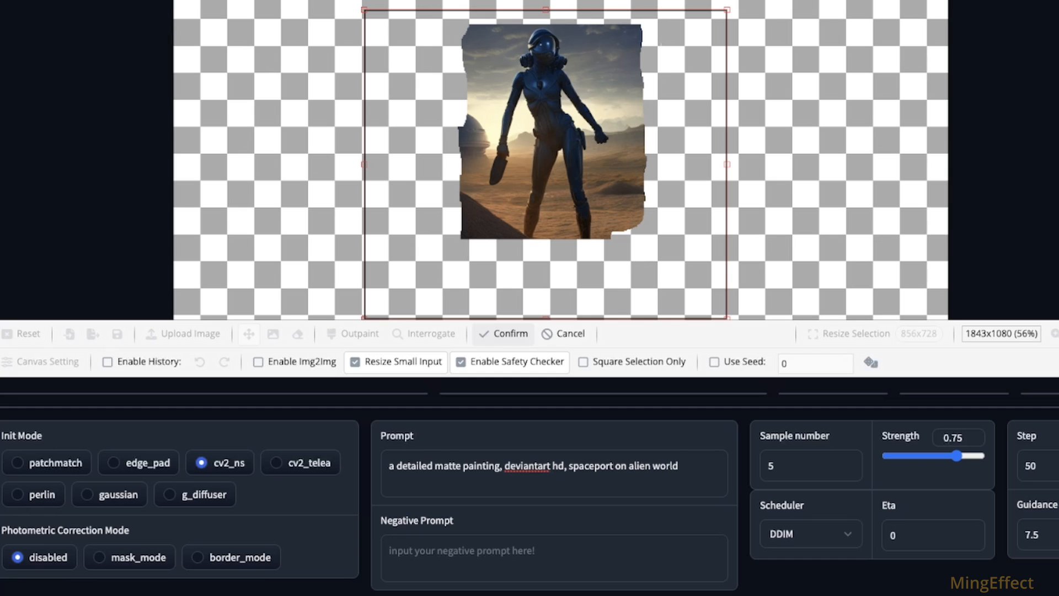
pyautogui.click(503, 334)
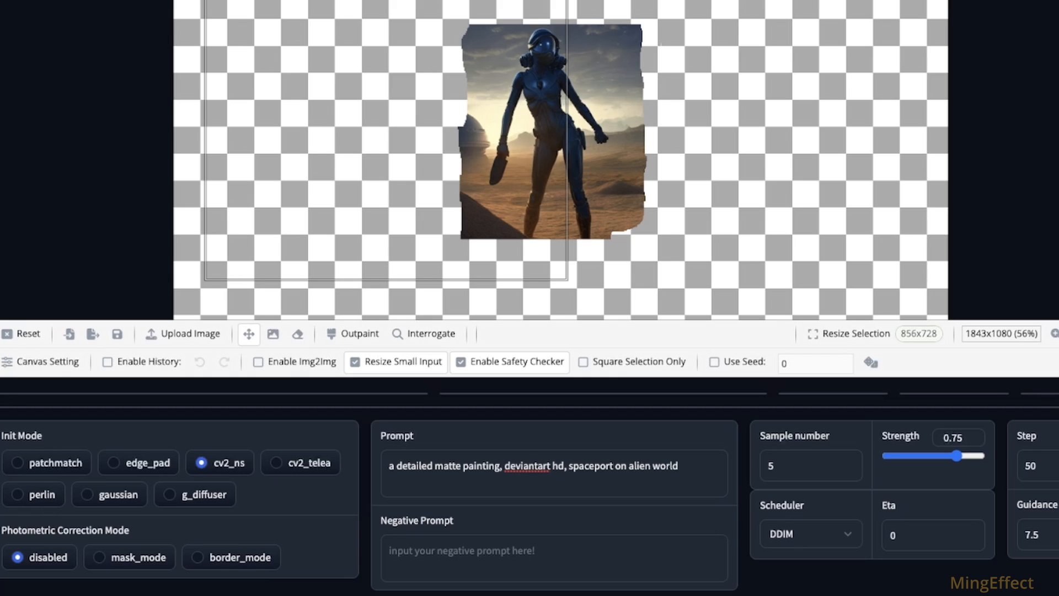
# Step: Try outpainting the selection with a sample number of 6, and run it again with a sample number of 3
pyautogui.click(849, 462)
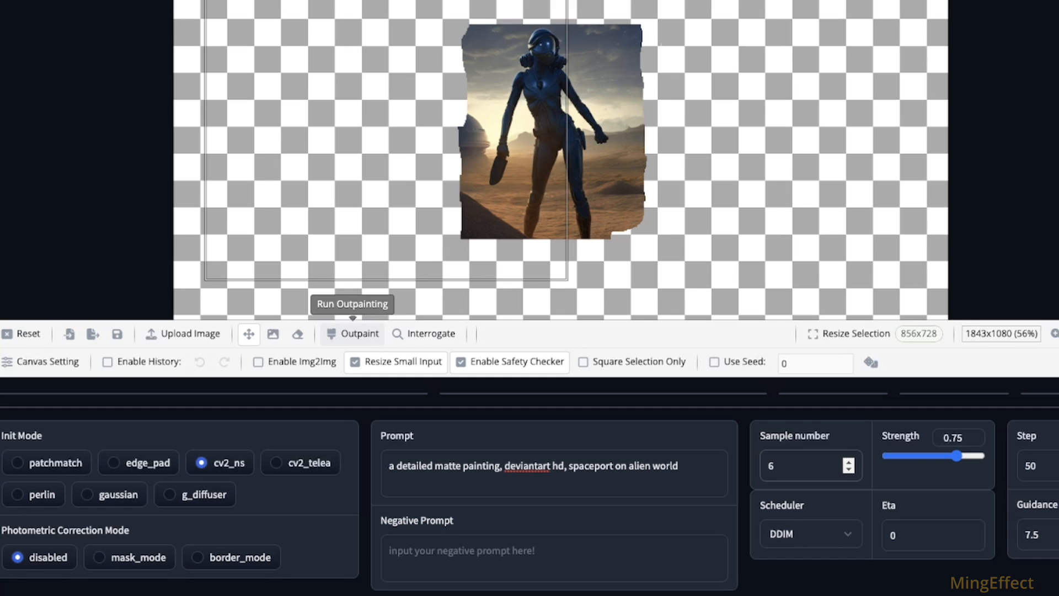
pyautogui.click(353, 333)
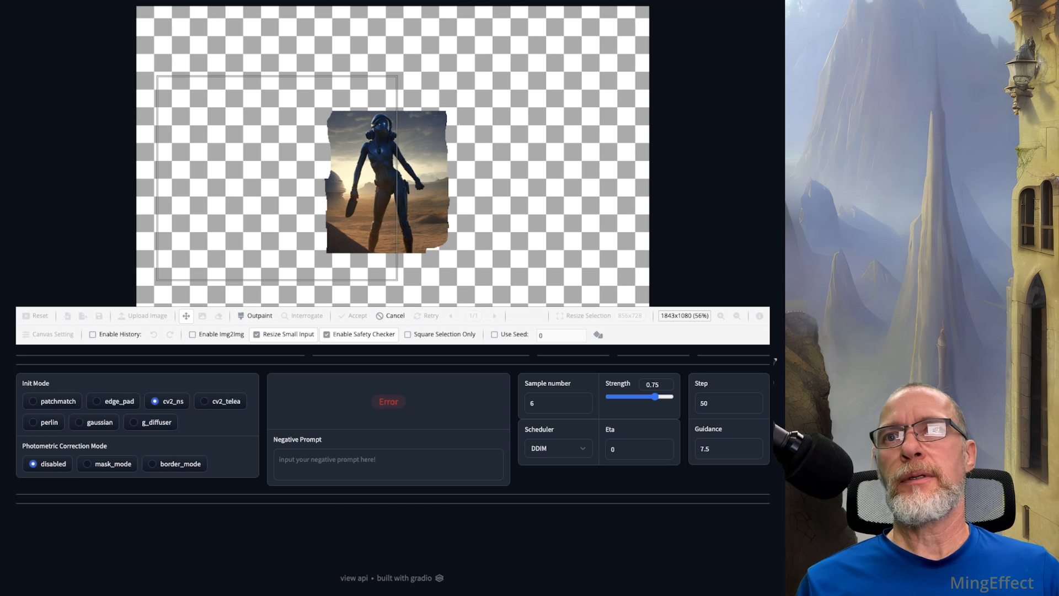
pyautogui.press('BackSpace')
pyautogui.write('3')
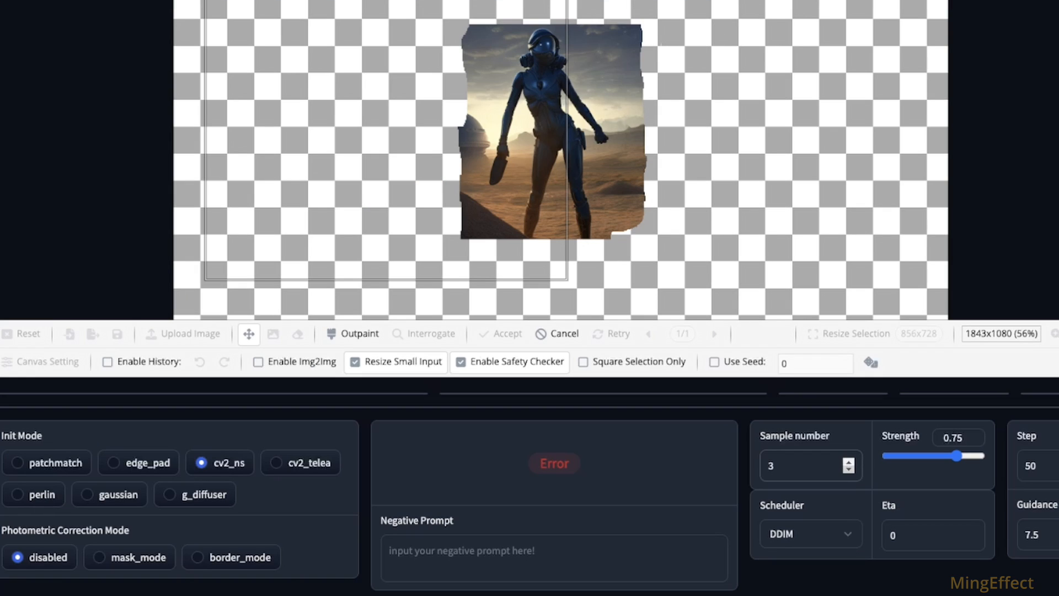
pyautogui.click(353, 333)
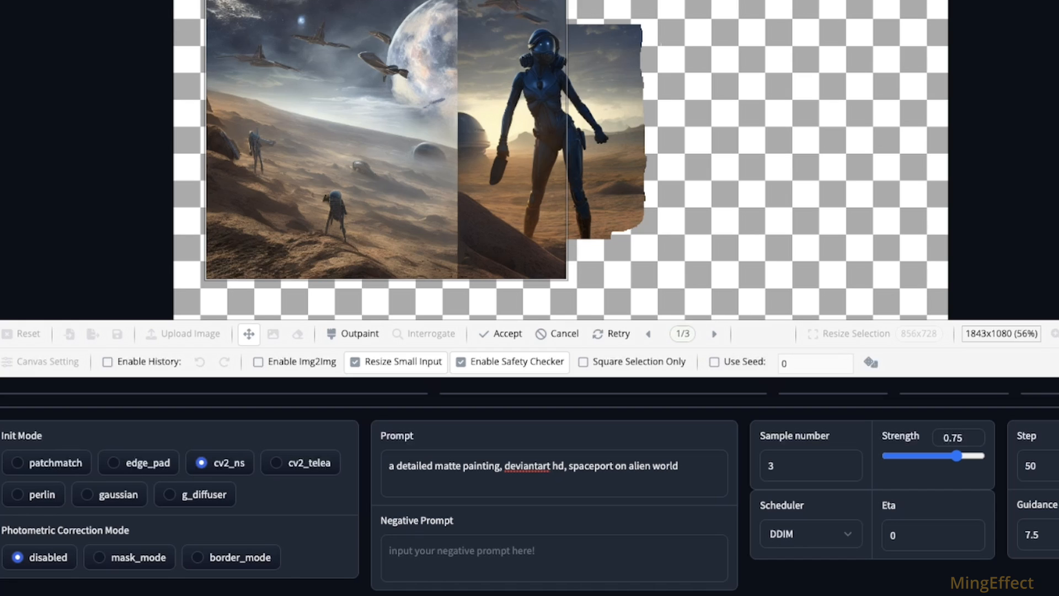
# Step: Browse through the outpainting results of the large selection and discard them
pyautogui.click(714, 333)
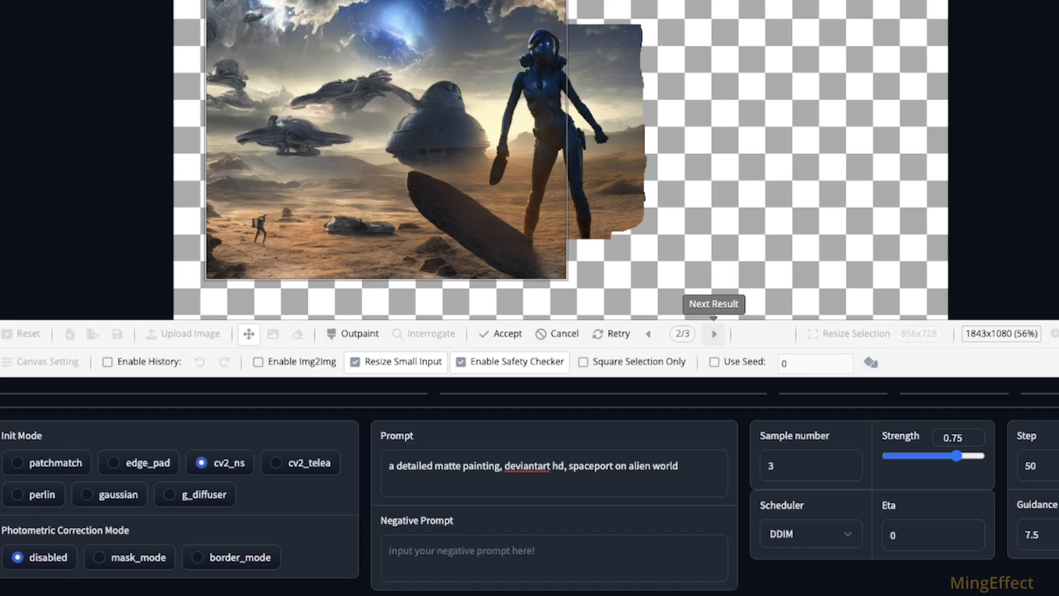
pyautogui.click(713, 334)
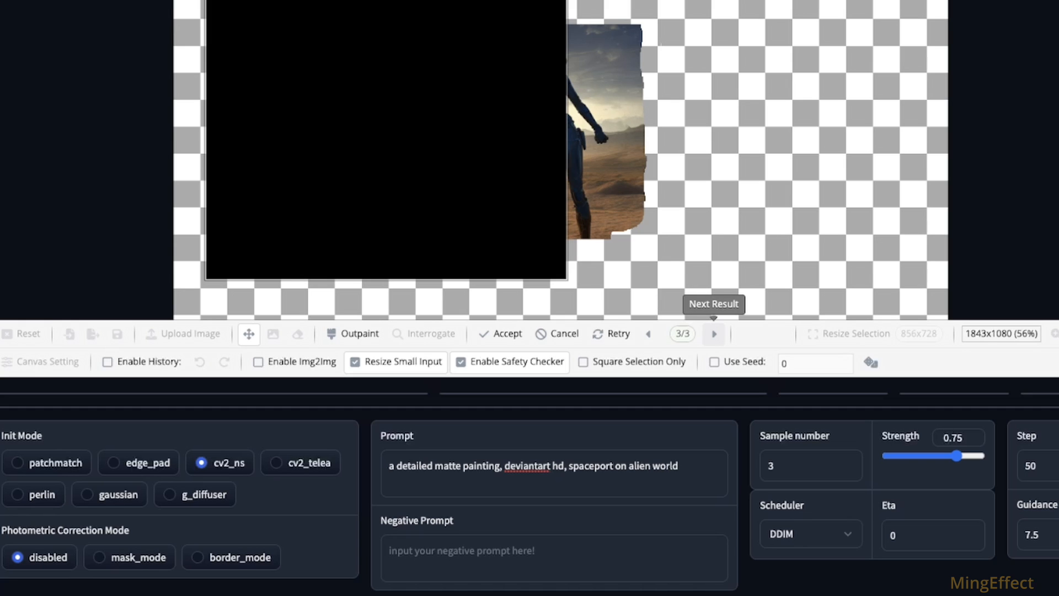
pyautogui.click(714, 334)
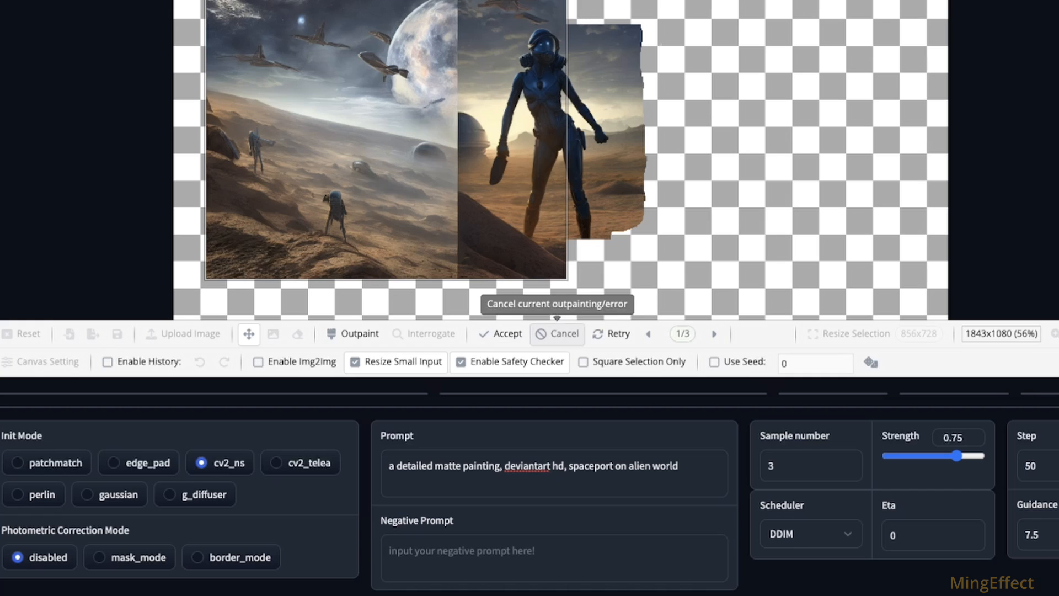
pyautogui.click(558, 334)
# Step: Reduce the selection box to 480x424 and have it overlap the left edge of the figure image
pyautogui.click(849, 334)
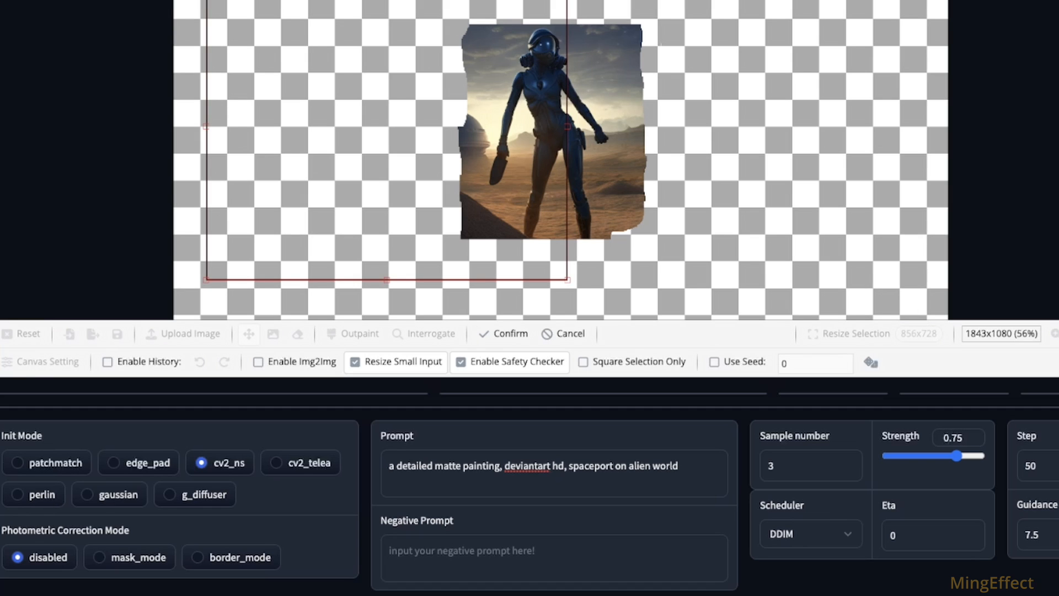
pyautogui.moveTo(567, 279); pyautogui.dragTo(410, 155)
pyautogui.moveTo(370, 113); pyautogui.dragTo(443, 156)
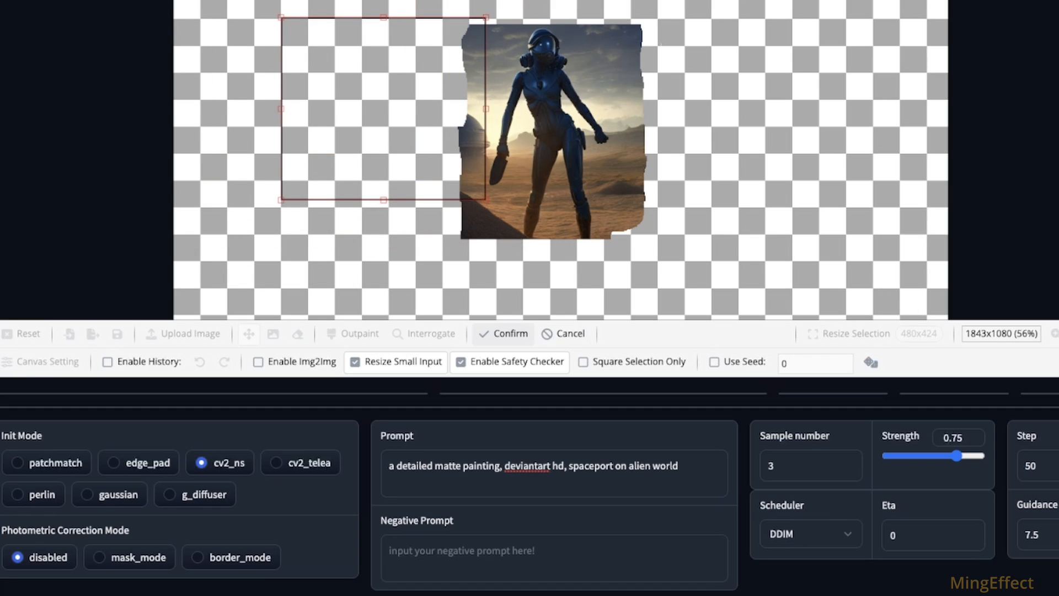
pyautogui.click(503, 334)
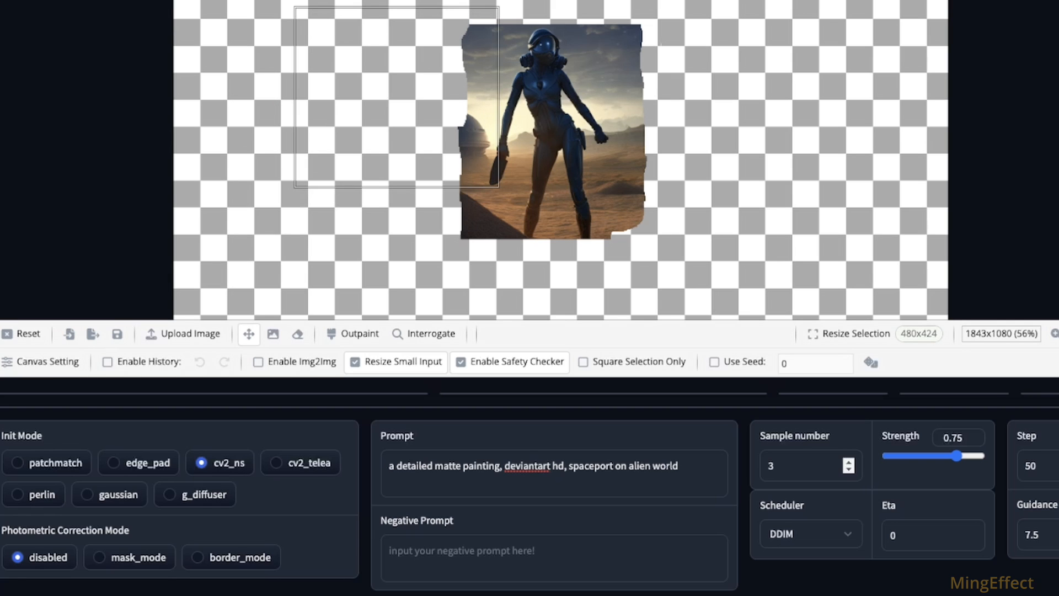
# Step: Outpaint the selection with a sample number of 6, compare the results and accept the fourth one, with planets above the desert domes
pyautogui.click(849, 461)
pyautogui.click(849, 461)
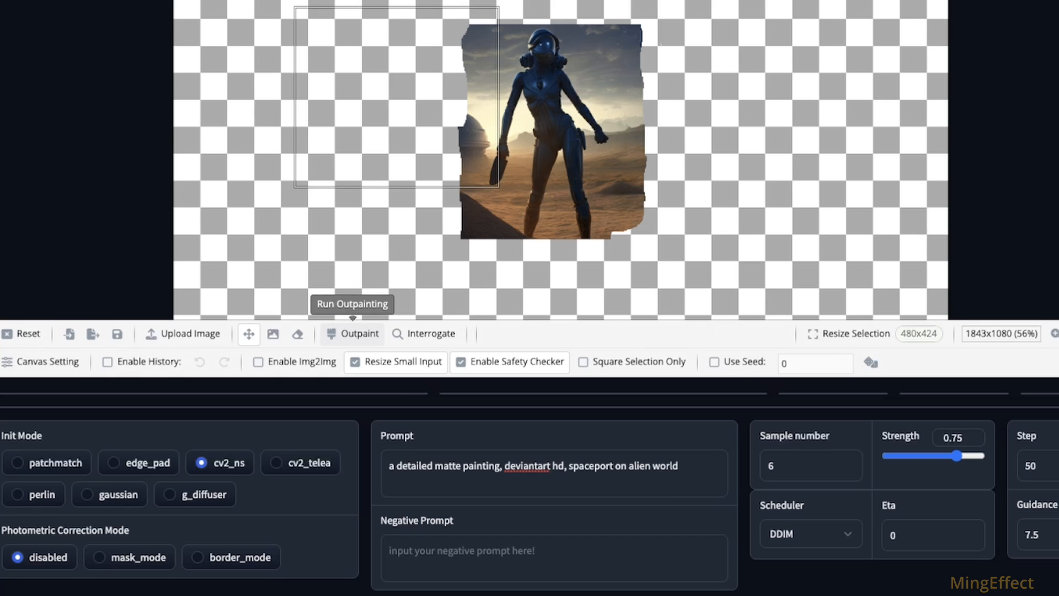
pyautogui.click(352, 333)
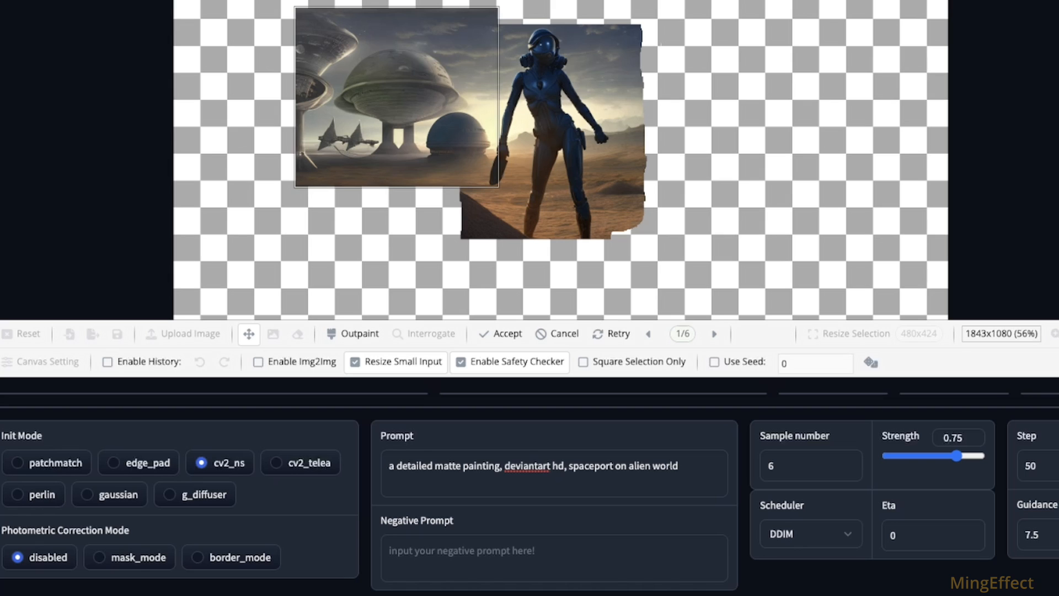
pyautogui.click(714, 334)
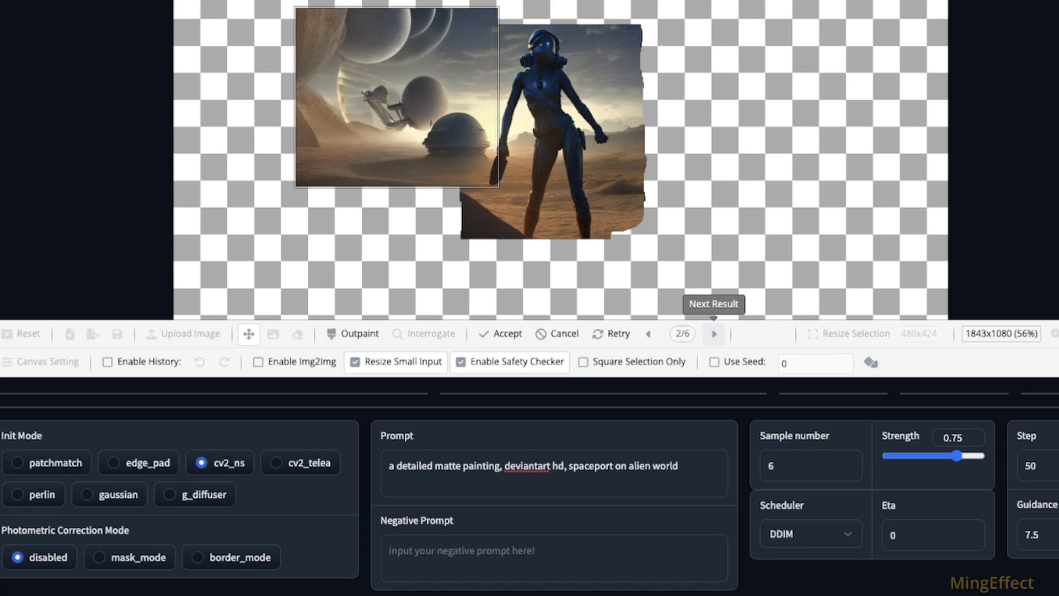
pyautogui.click(713, 334)
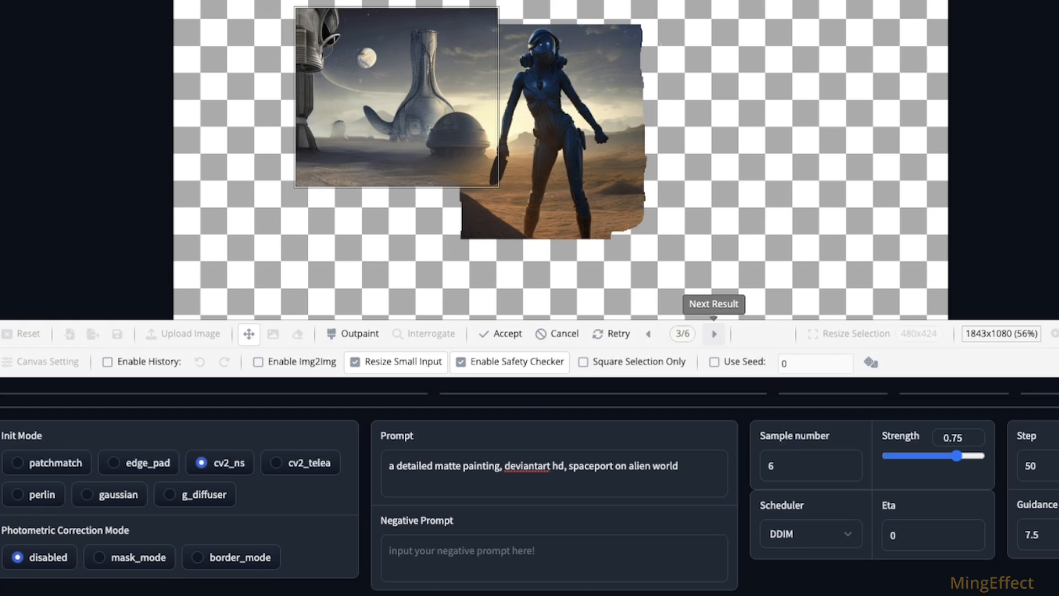
pyautogui.click(714, 333)
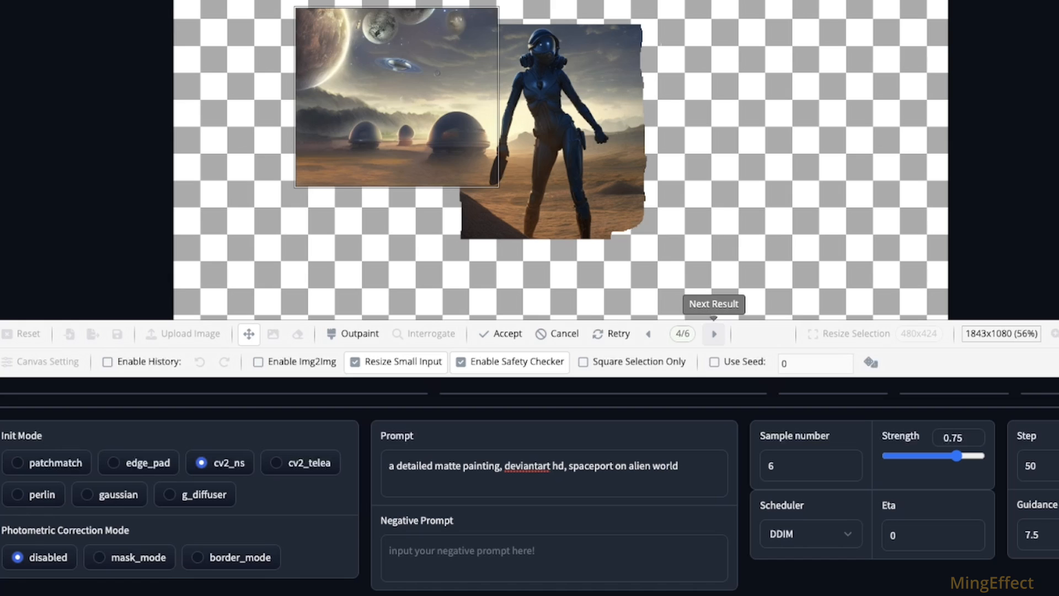
pyautogui.click(713, 334)
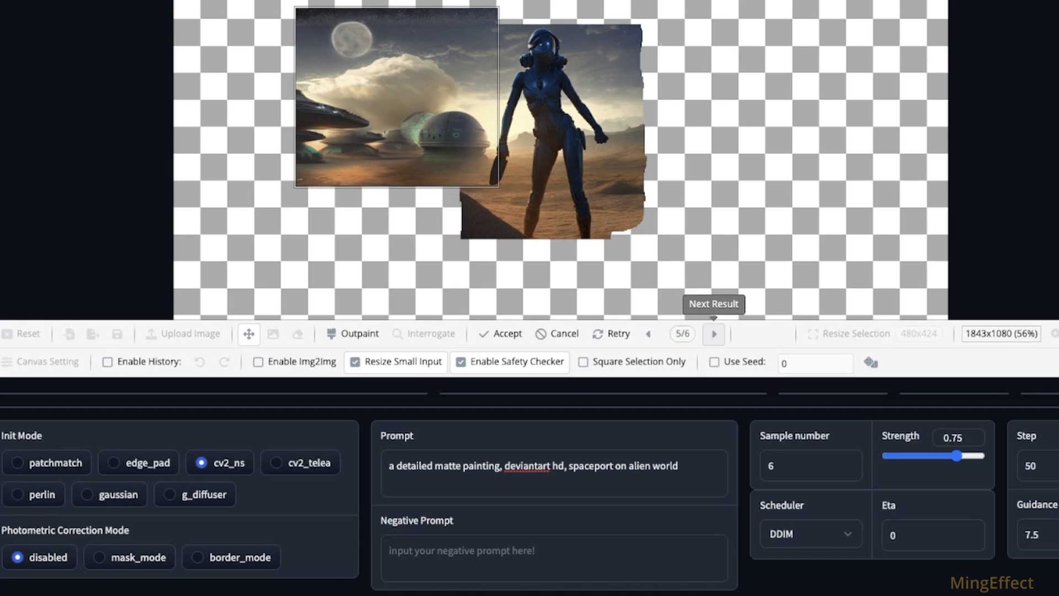
pyautogui.click(714, 333)
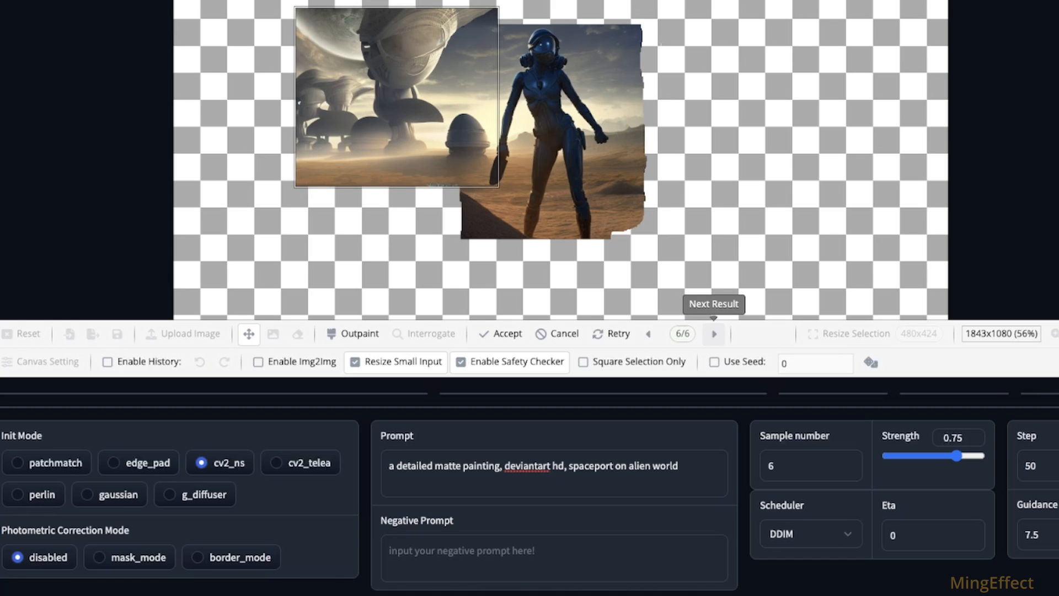
pyautogui.click(713, 334)
pyautogui.click(713, 333)
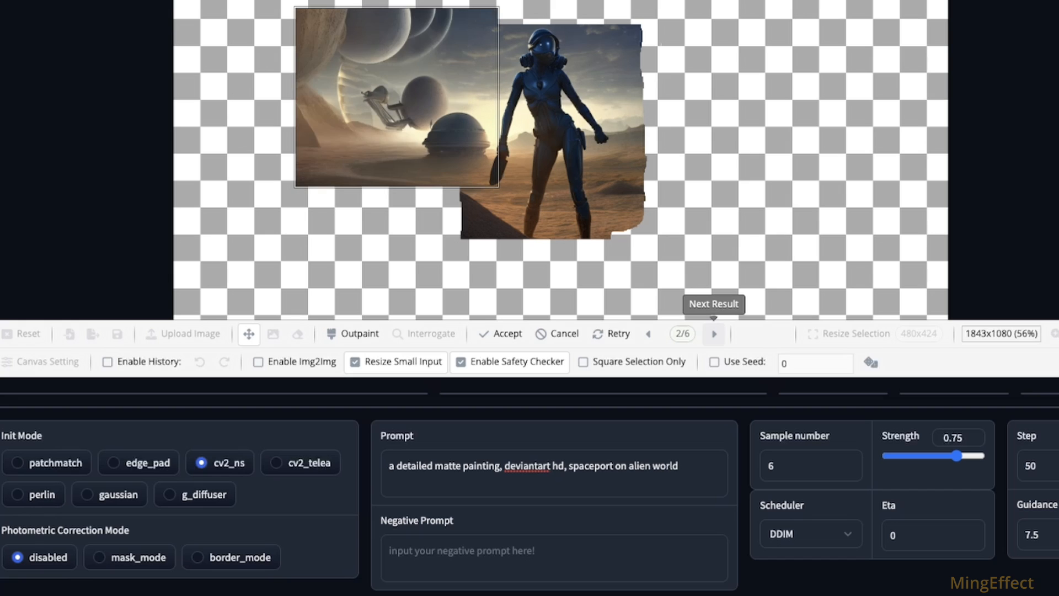
pyautogui.click(713, 334)
pyautogui.click(713, 333)
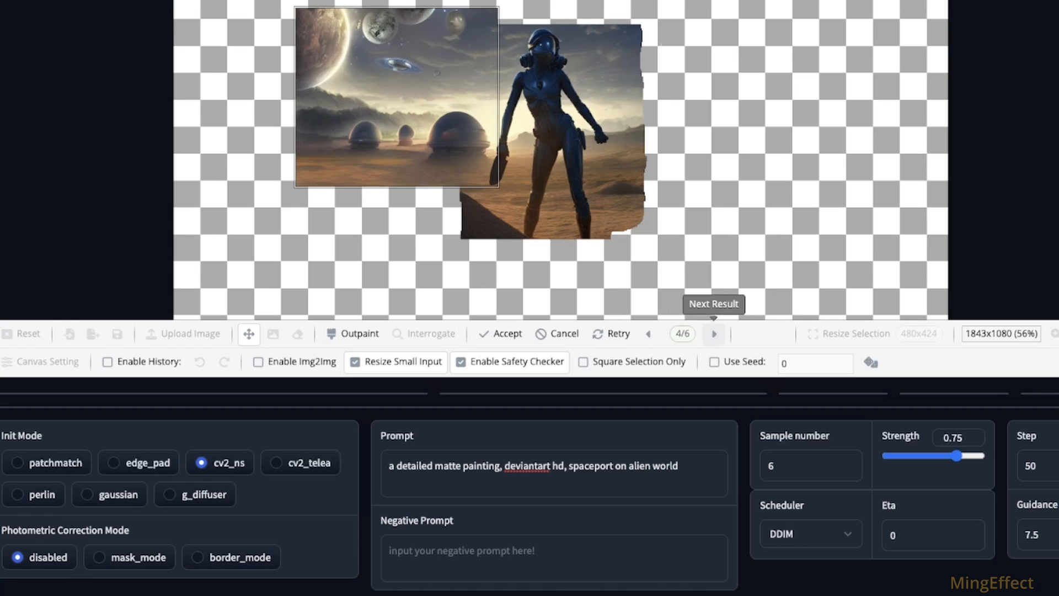
pyautogui.click(499, 333)
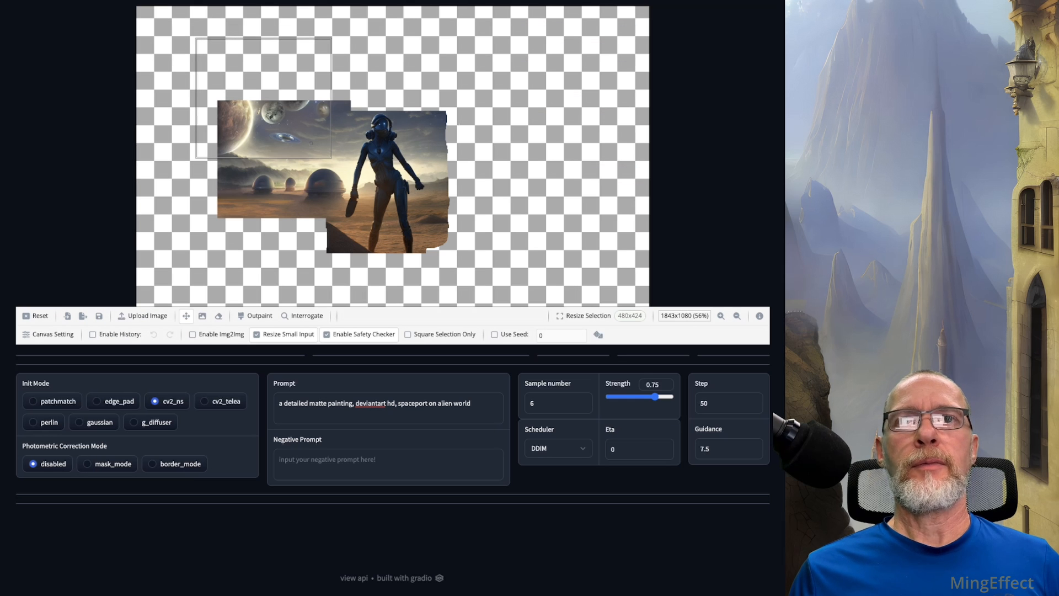
# Step: Erase the planets, spaceship and upper sky from the outpainted area with the Eraser at size 32
pyautogui.click(219, 315)
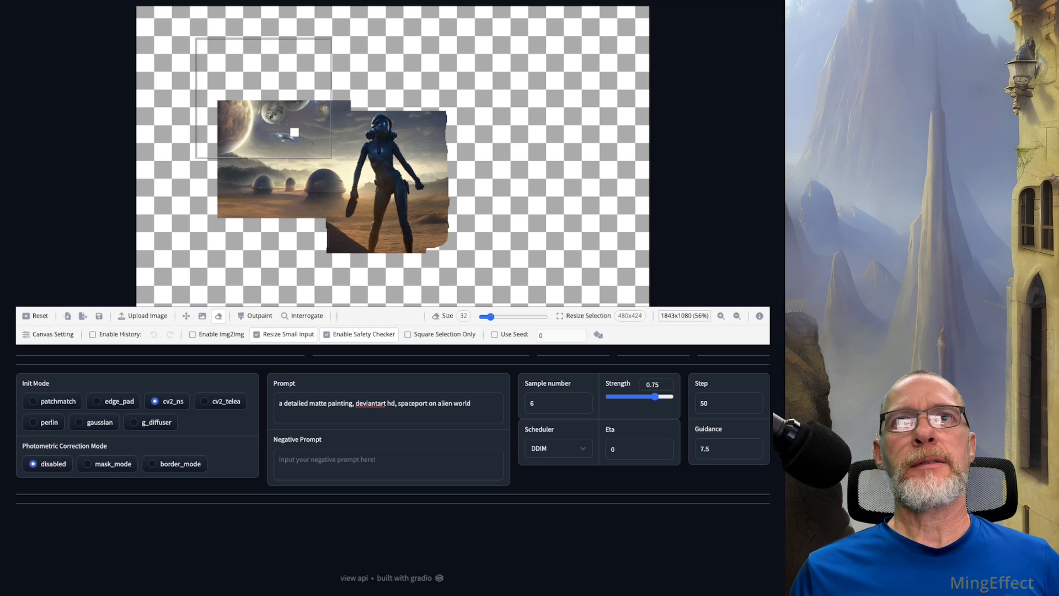
pyautogui.moveTo(284, 135)
pyautogui.mouseDown()
pyautogui.moveTo(298, 138)
pyautogui.moveTo(270, 117)
pyautogui.moveTo(306, 108)
pyautogui.moveTo(328, 117)
pyautogui.moveTo(246, 129)
pyautogui.mouseUp()
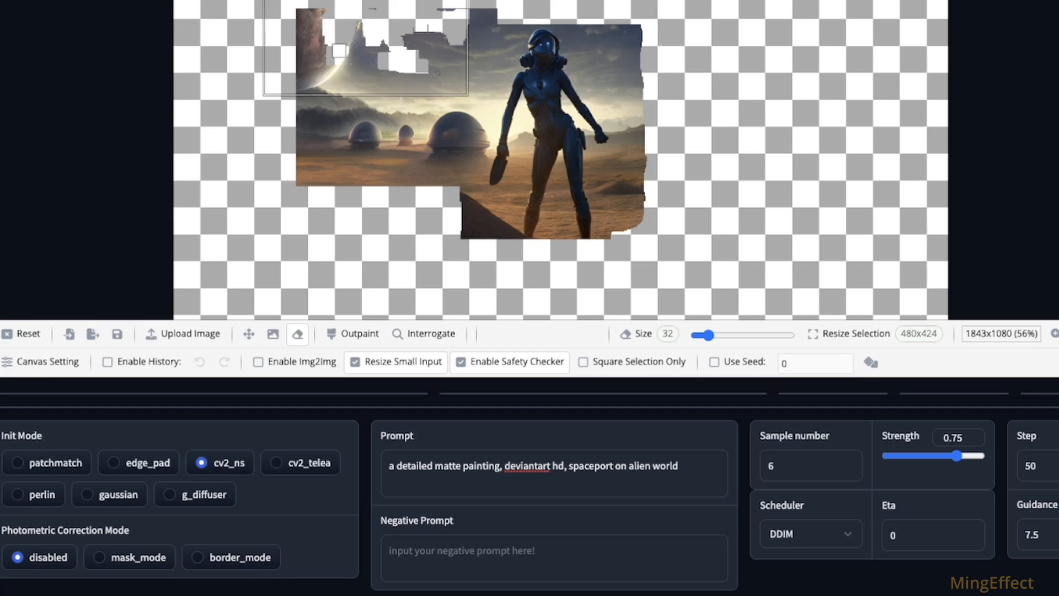
pyautogui.moveTo(340, 50)
pyautogui.mouseDown()
pyautogui.moveTo(355, 25)
pyautogui.moveTo(302, 85)
pyautogui.moveTo(296, 72)
pyautogui.moveTo(328, 42)
pyautogui.moveTo(303, 49)
pyautogui.moveTo(296, 15)
pyautogui.moveTo(295, 40)
pyautogui.moveTo(314, 12)
pyautogui.moveTo(315, 29)
pyautogui.moveTo(378, 17)
pyautogui.mouseUp()
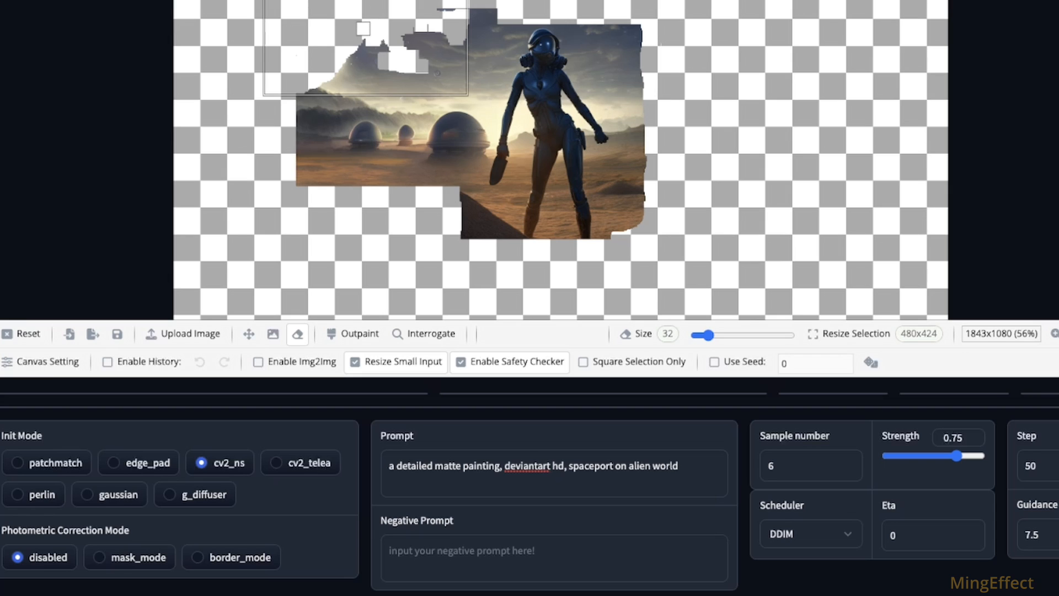
pyautogui.moveTo(368, 41)
pyautogui.mouseDown()
pyautogui.moveTo(424, 38)
pyautogui.moveTo(407, 53)
pyautogui.moveTo(385, 46)
pyautogui.moveTo(439, 71)
pyautogui.moveTo(420, 51)
pyautogui.mouseUp()
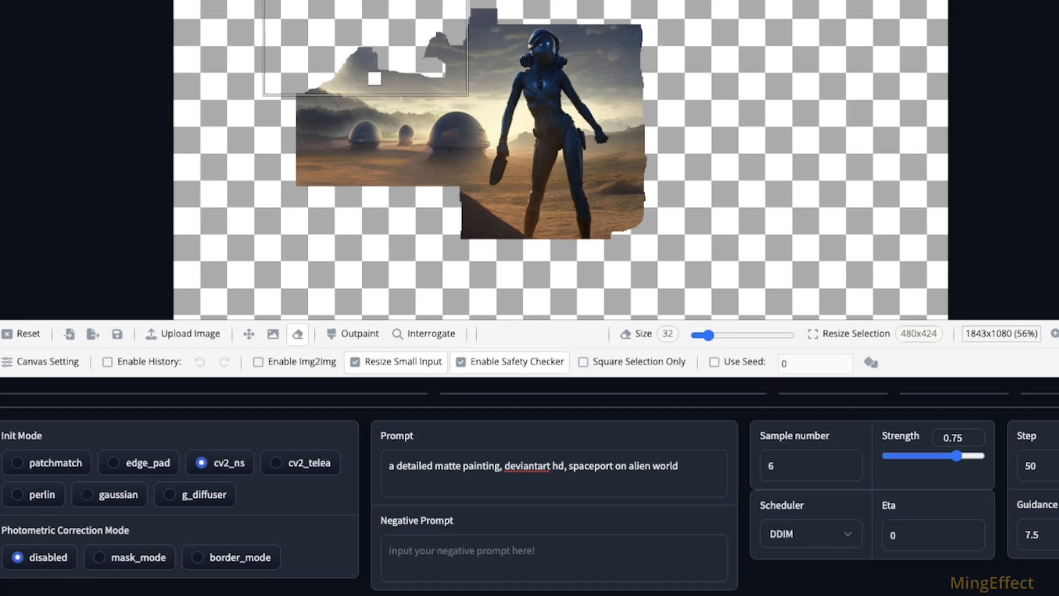
# Step: Outpaint the erased sky area above the desert domes, browse through the six results and discard them
pyautogui.click(352, 333)
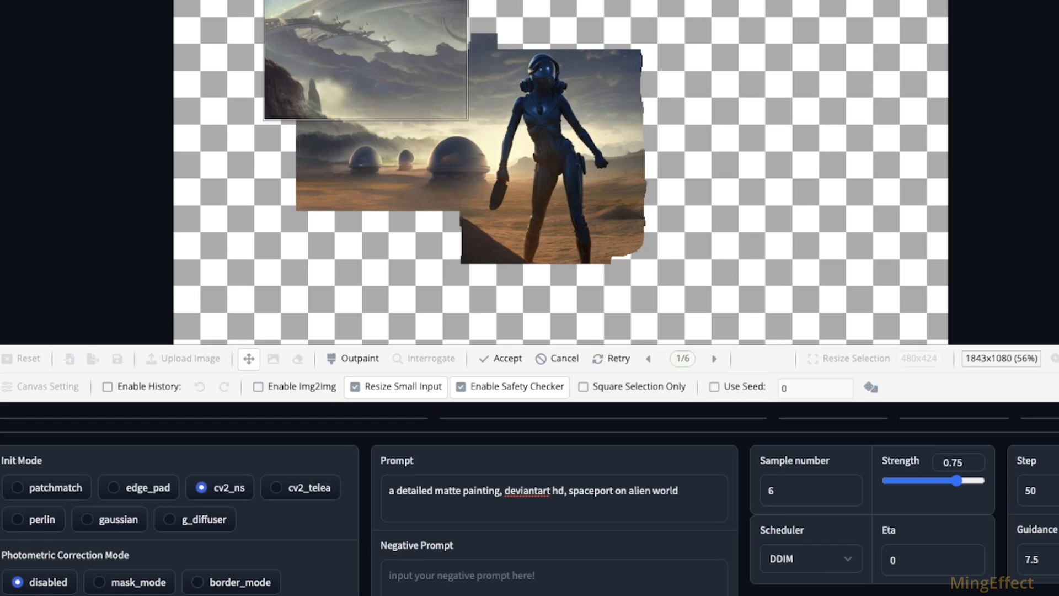
pyautogui.click(713, 358)
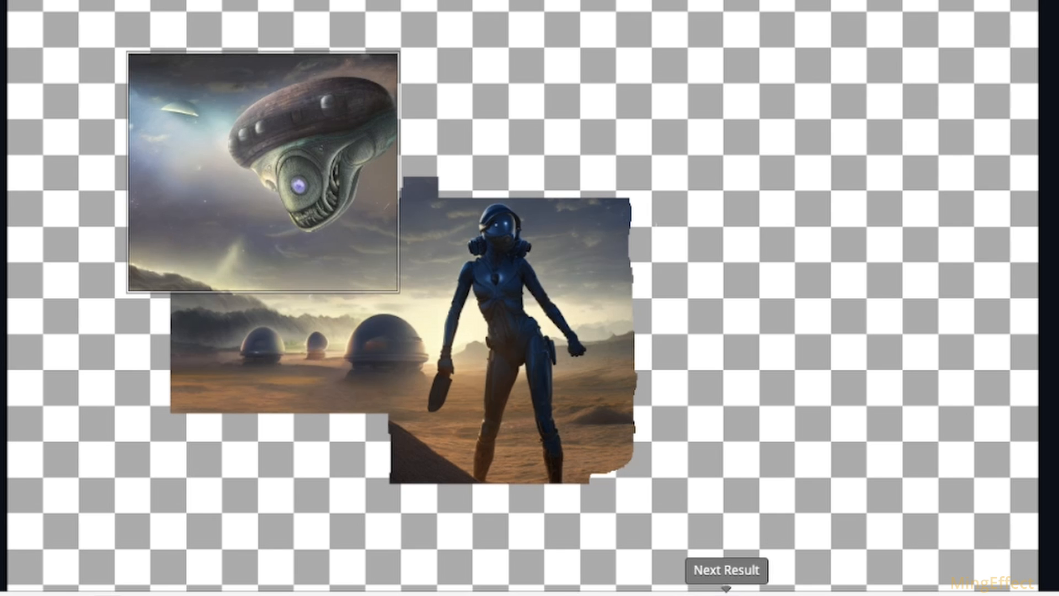
pyautogui.click(726, 593)
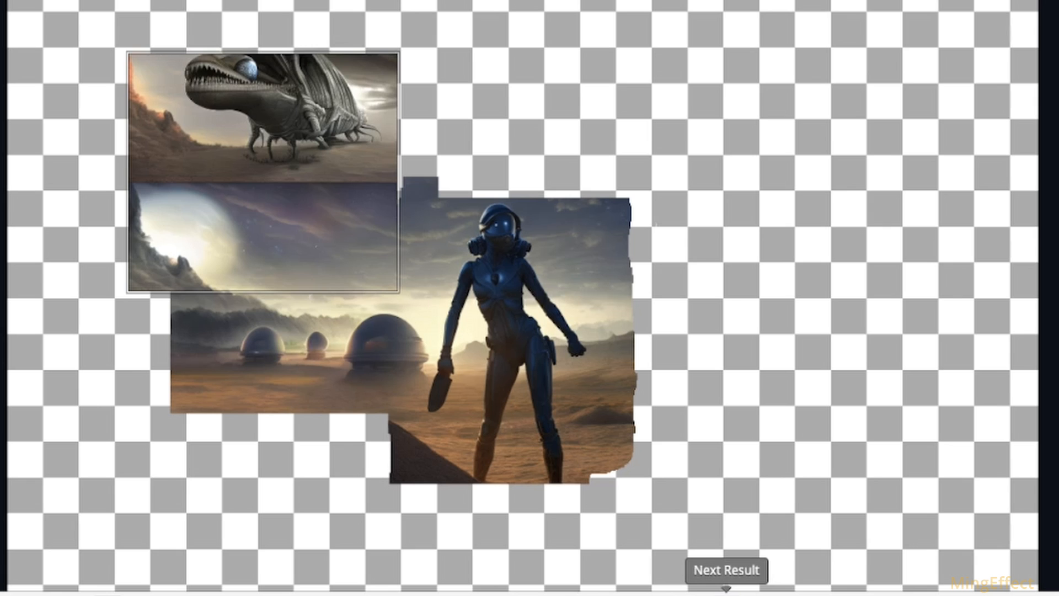
pyautogui.click(726, 593)
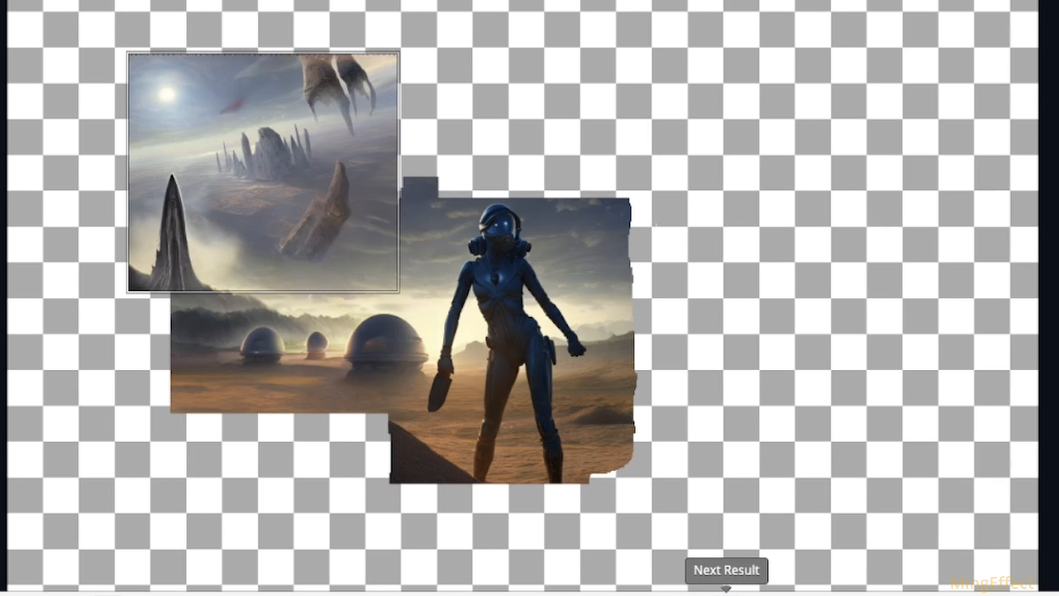
pyautogui.click(727, 592)
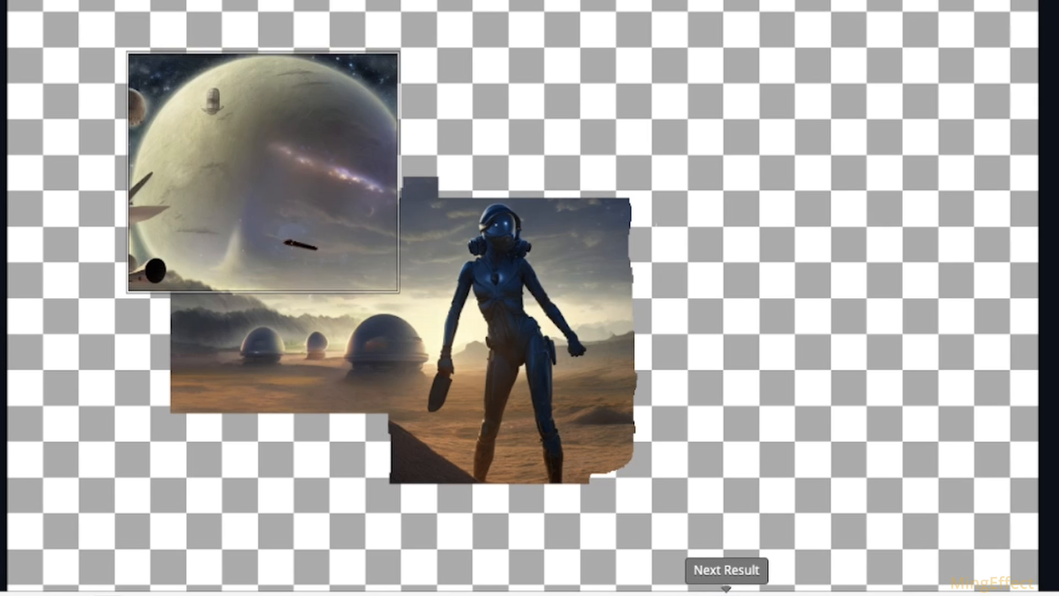
pyautogui.click(727, 592)
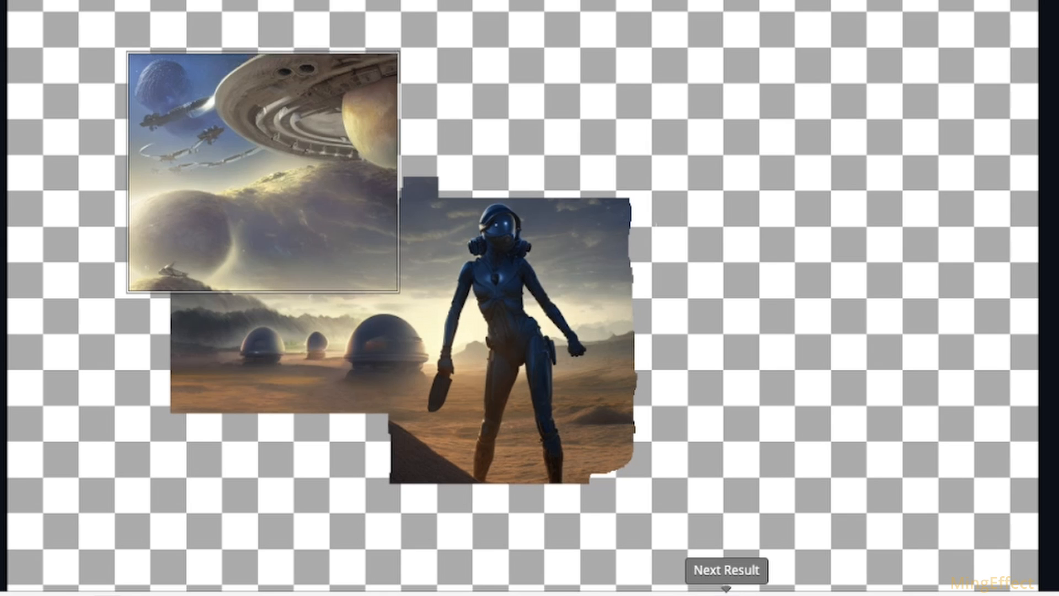
pyautogui.click(727, 593)
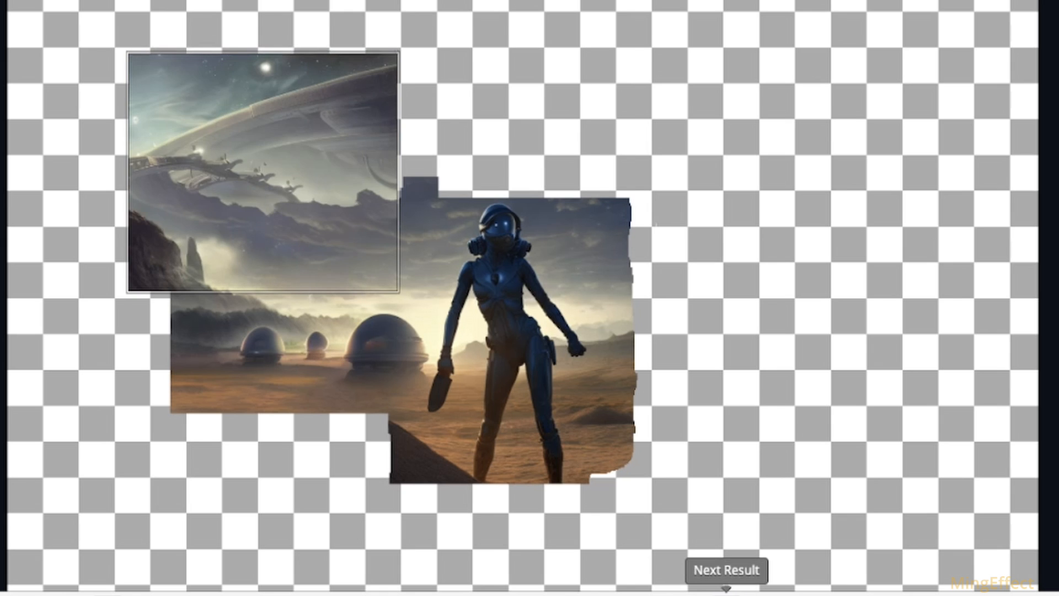
pyautogui.click(726, 593)
pyautogui.click(390, 316)
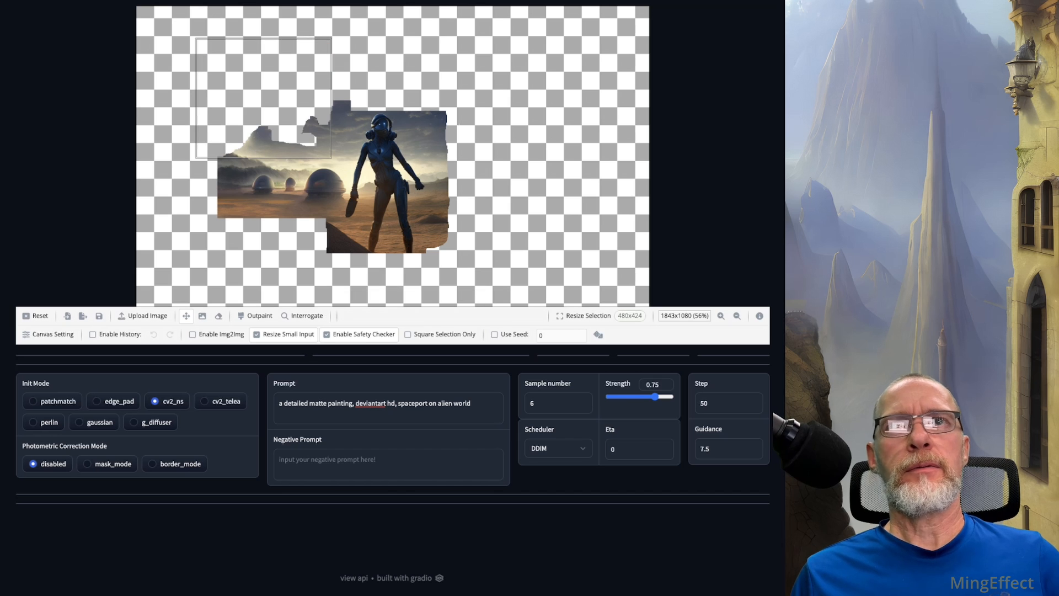
# Step: Move the selection box down over the desert domes and the empty area below them, and reduce the sample number to 5
pyautogui.moveTo(263, 98); pyautogui.dragTo(385, 236)
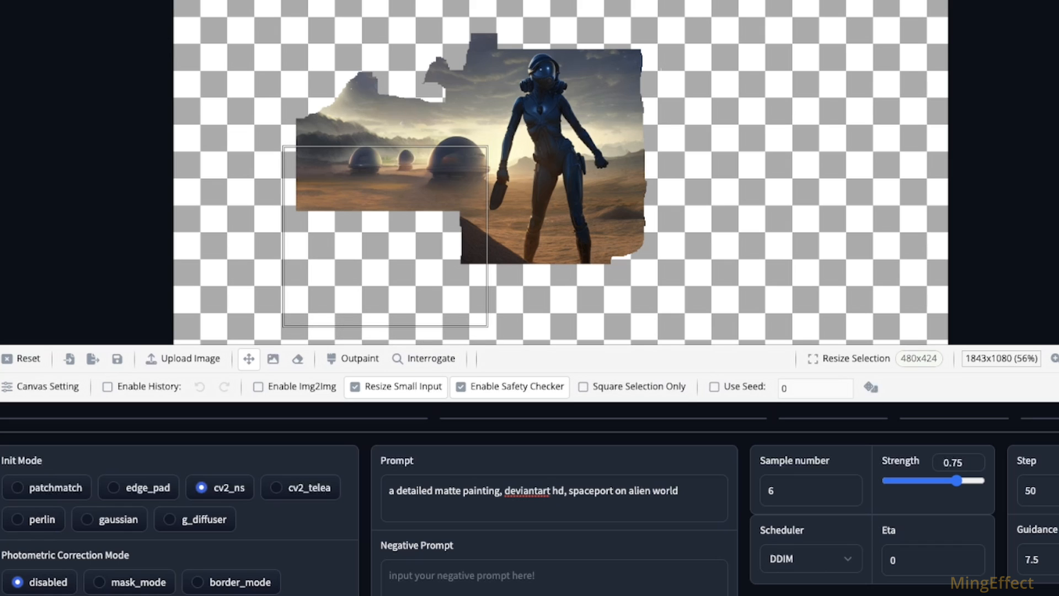
pyautogui.click(848, 494)
# Step: Outpaint the ground below the domes with the spaceport prompt, browse through the results and discard them
pyautogui.click(359, 358)
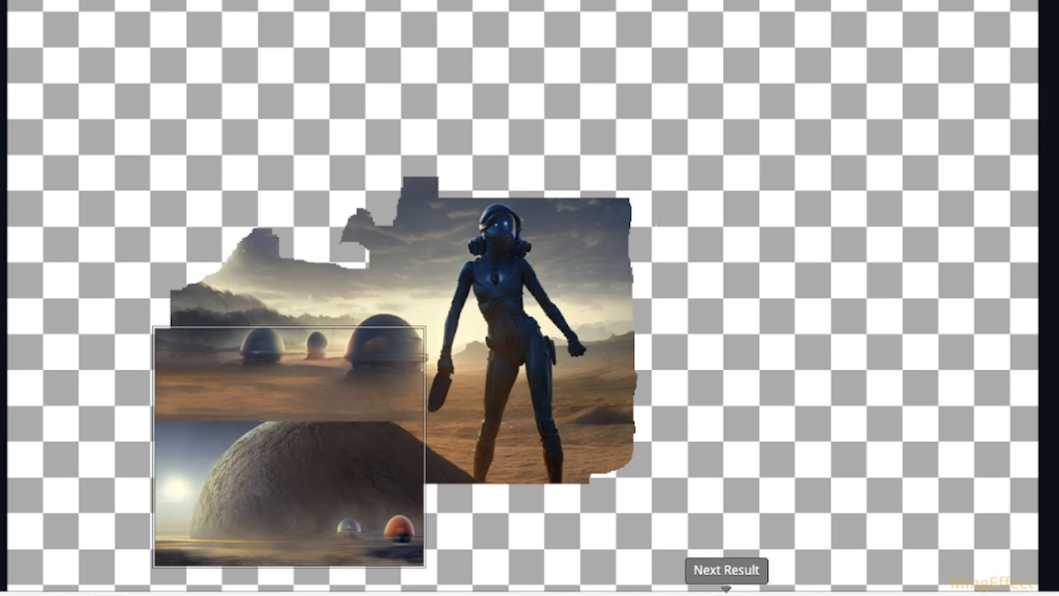
pyautogui.click(726, 593)
pyautogui.click(727, 593)
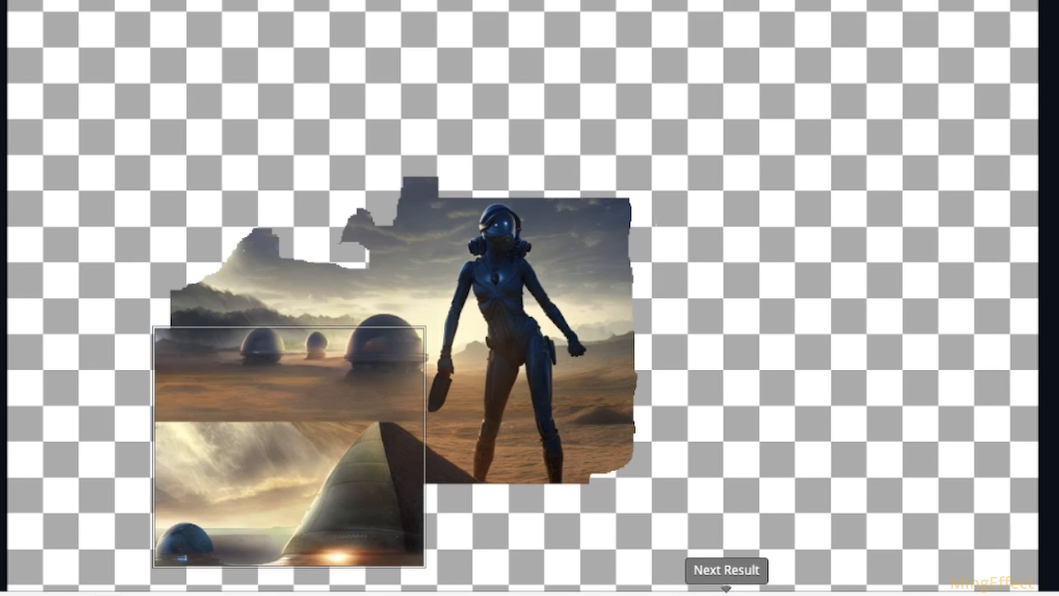
pyautogui.click(727, 592)
pyautogui.click(726, 591)
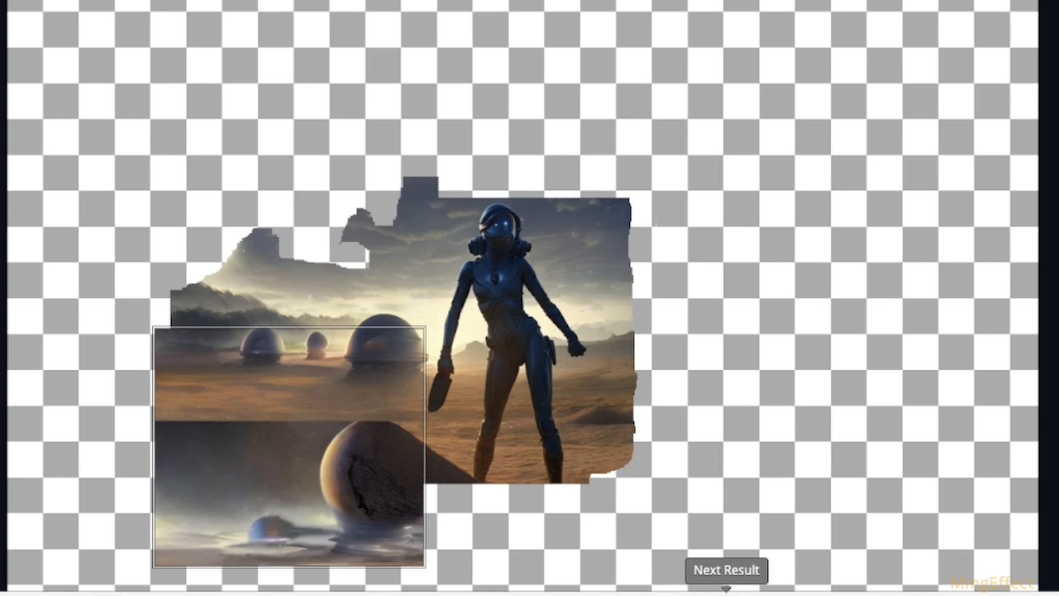
pyautogui.click(726, 591)
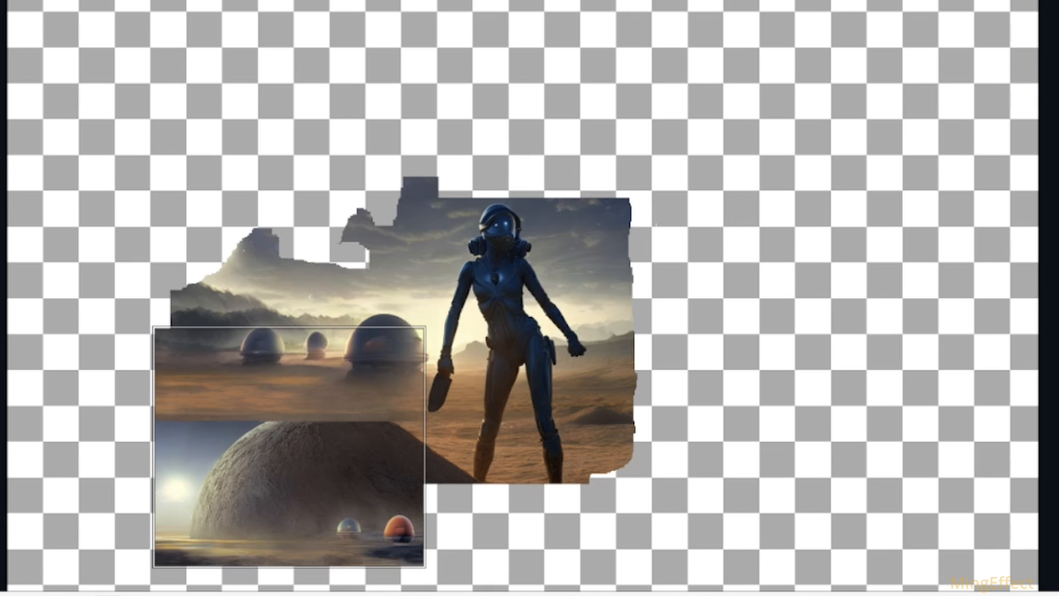
pyautogui.click(518, 593)
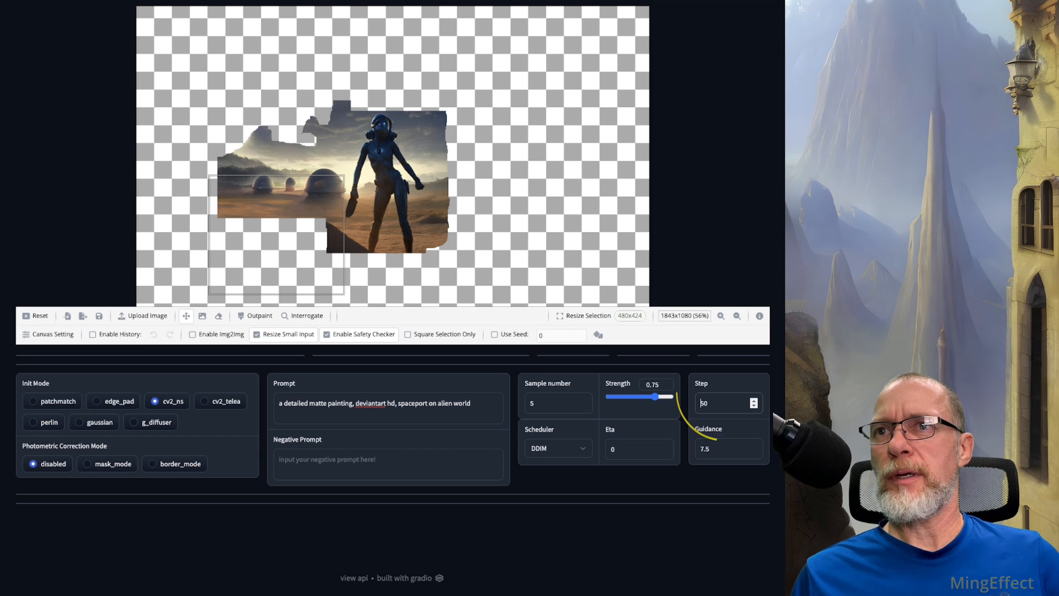
# Step: Set the step count to 25 and change the prompt to "a detailed matte painting, dry alien desert landscape"
pyautogui.doubleClick(717, 403)
pyautogui.write('25')
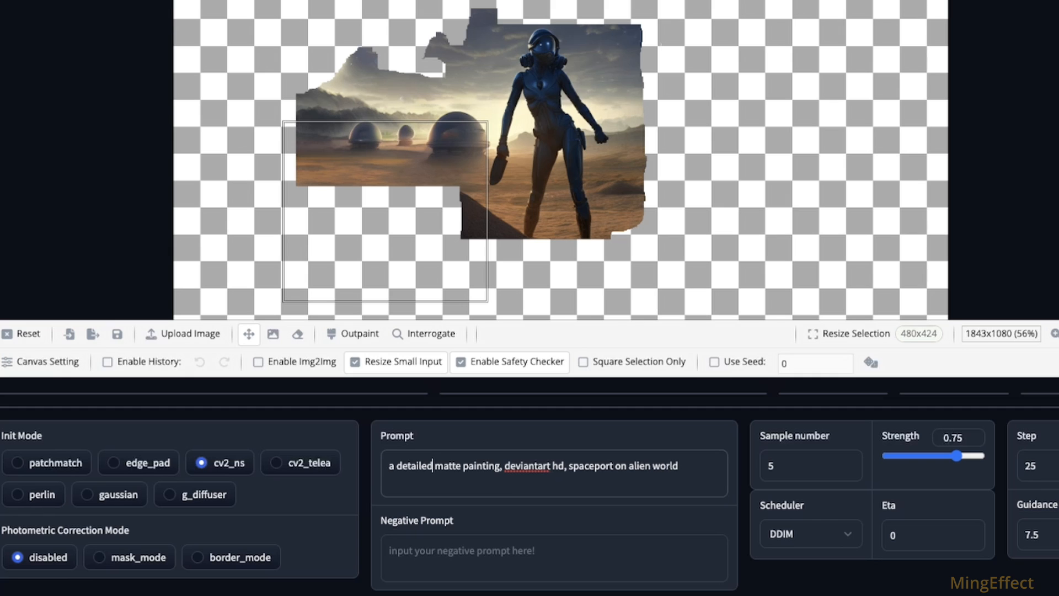
pyautogui.moveTo(502, 466); pyautogui.dragTo(679, 466)
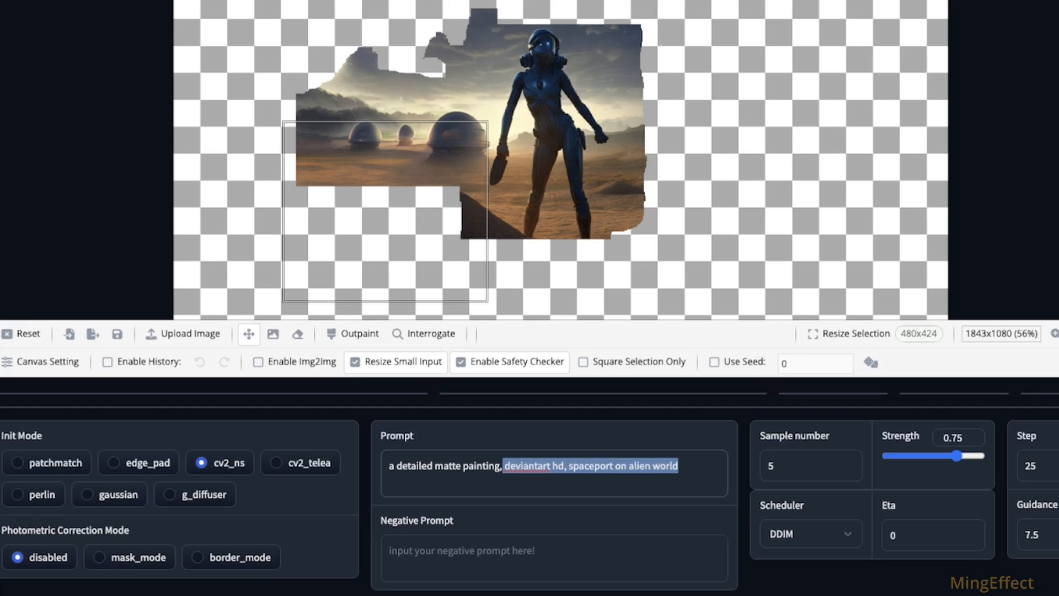
pyautogui.write('dry ')
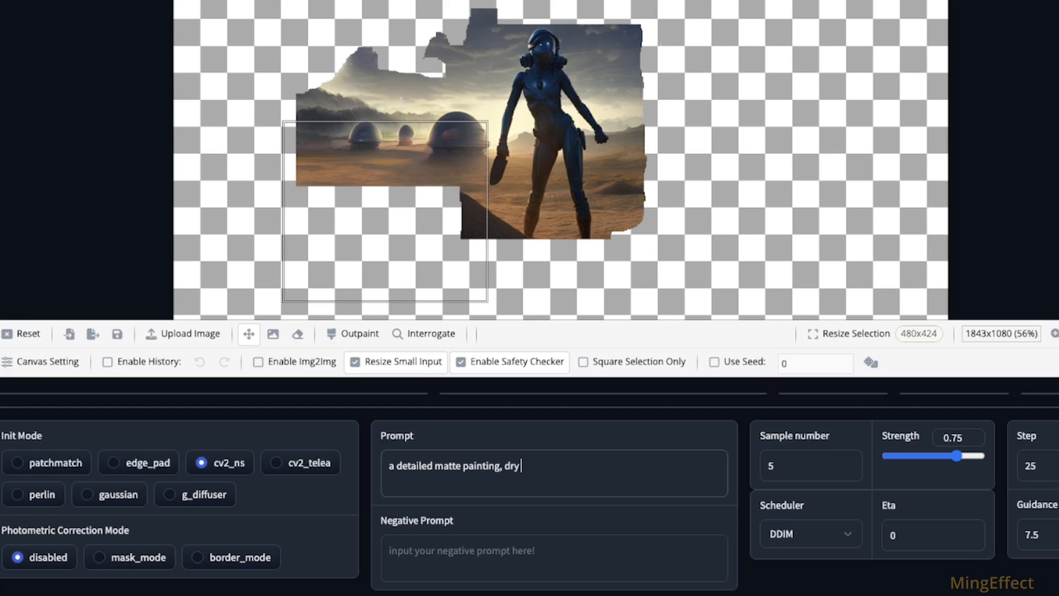
pyautogui.write('alien desert landc')
pyautogui.write('cape')
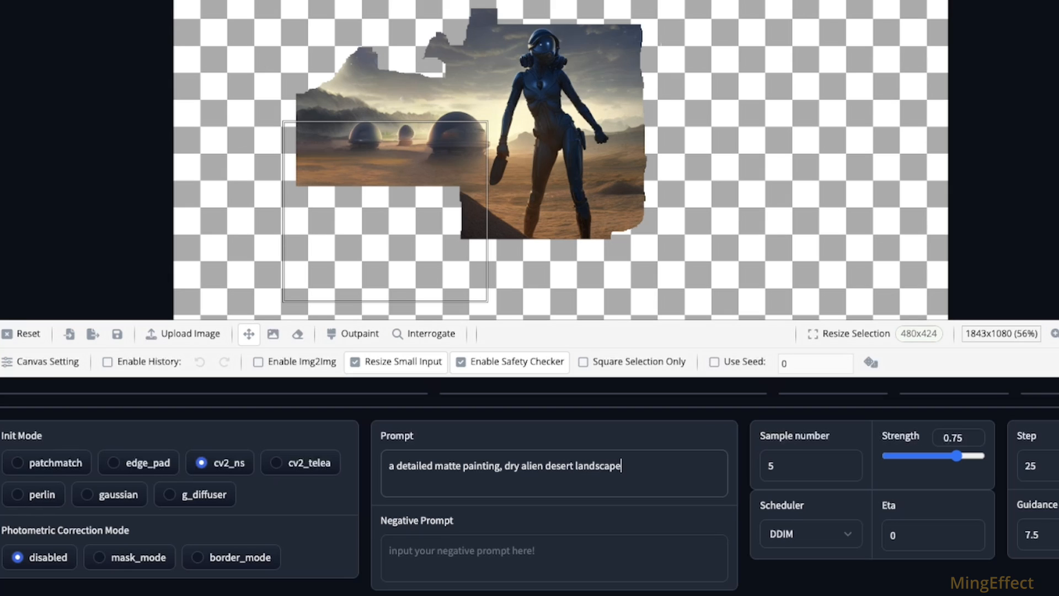
# Step: Outpaint the area below the domes, compare the results and accept the fifth one, with the rounded brown mound
pyautogui.press('Return')
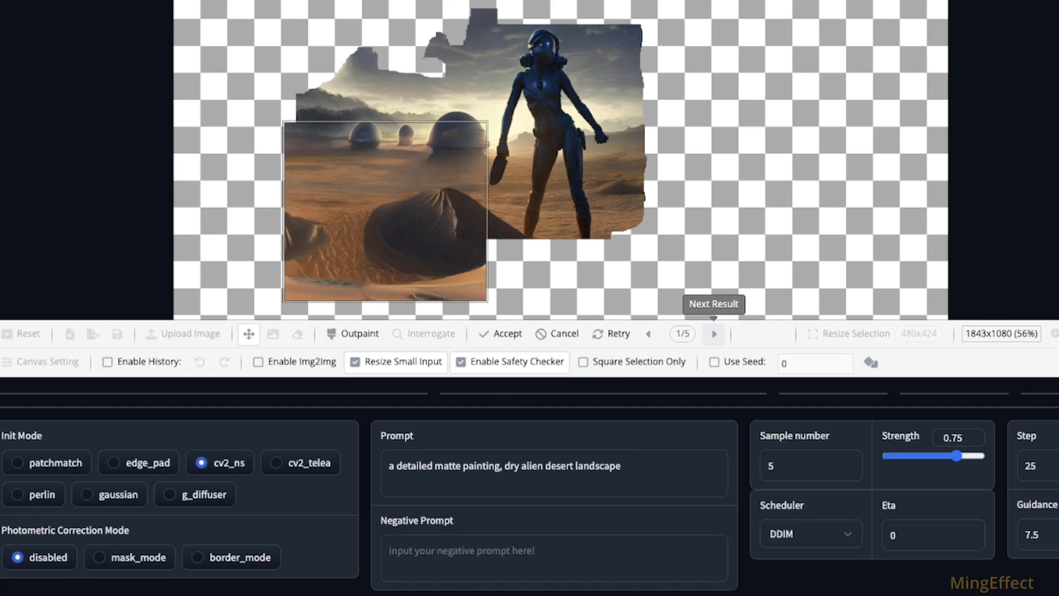
pyautogui.click(713, 334)
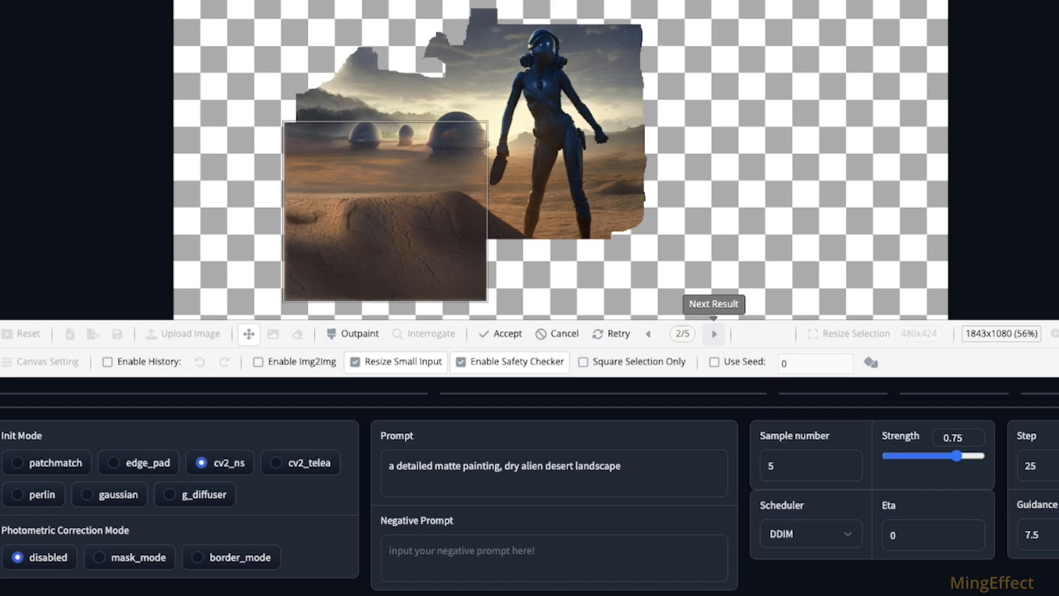
pyautogui.click(713, 334)
pyautogui.click(714, 334)
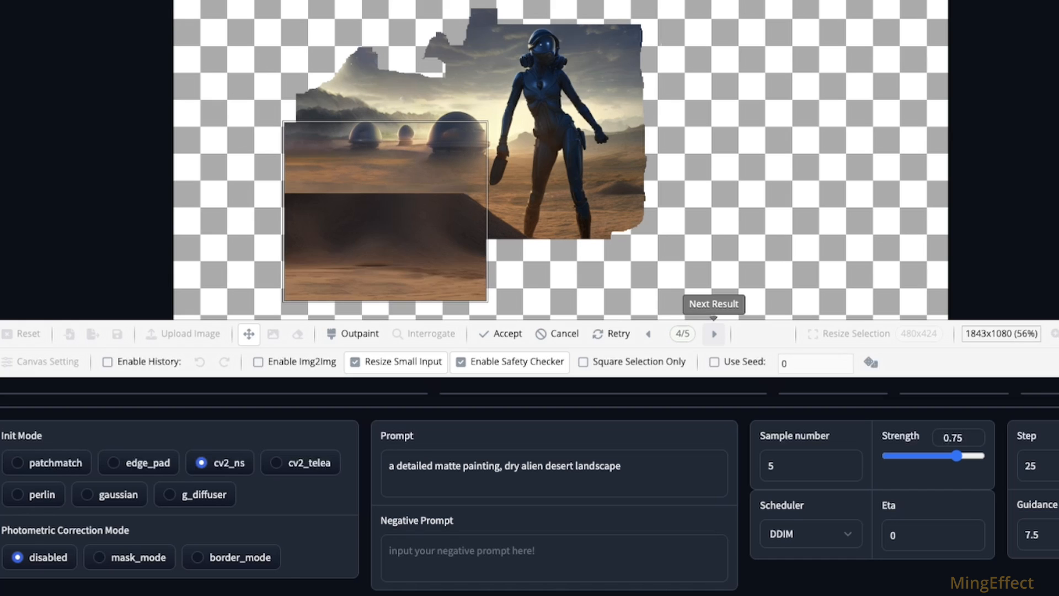
pyautogui.click(714, 333)
pyautogui.click(713, 334)
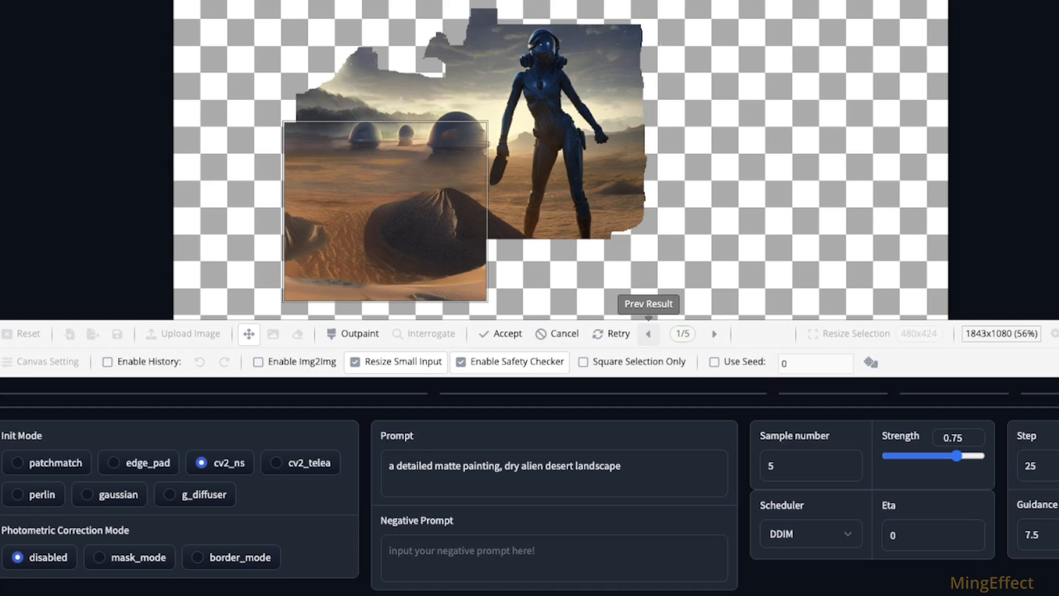
pyautogui.click(648, 334)
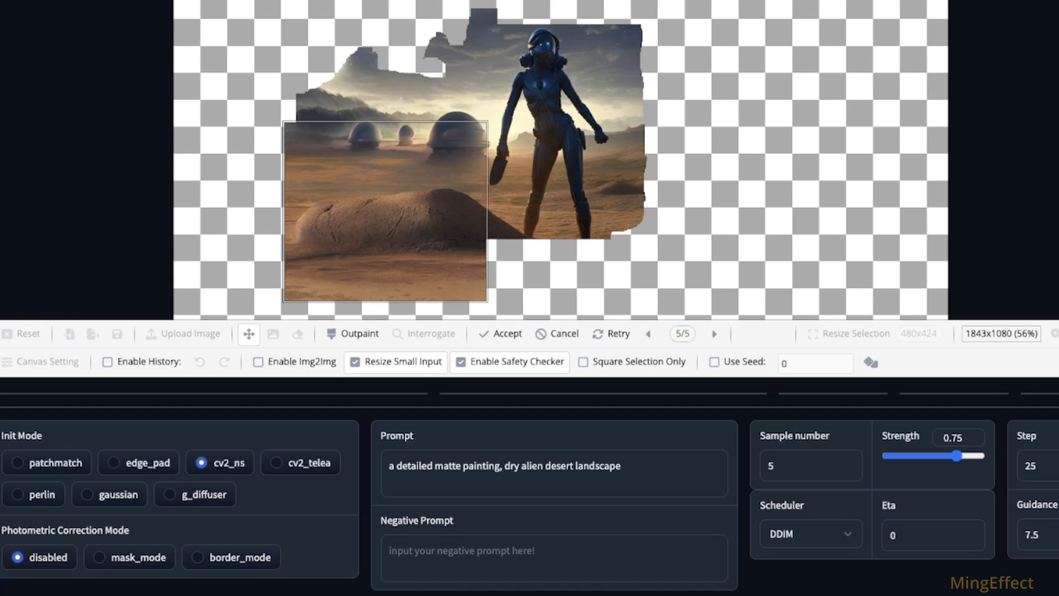
pyautogui.click(499, 333)
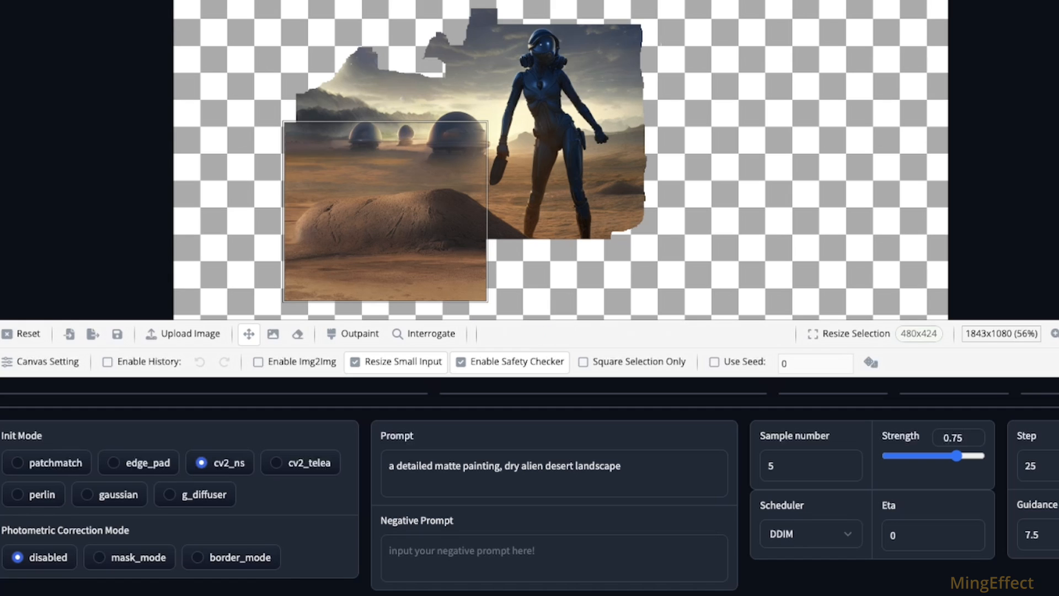
# Step: Move the selection box to the canvas's left edge so that it overlaps the left end of the brown mound
pyautogui.moveTo(323, 216); pyautogui.dragTo(278, 227)
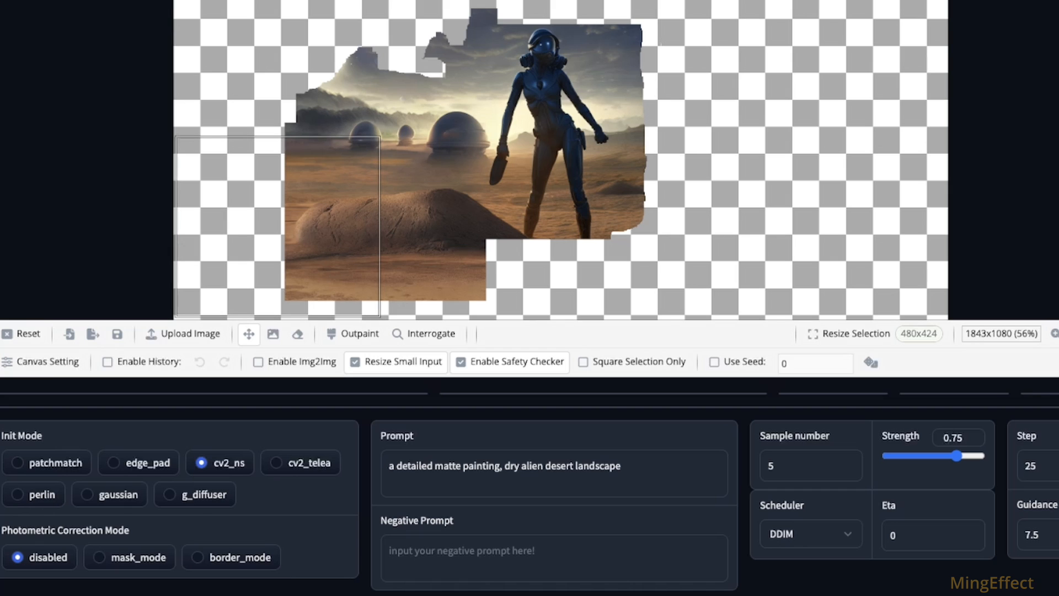
# Step: Outpaint the selection left of the mound with the cv2_ns init mode, browse through the results and discard them
pyautogui.click(353, 333)
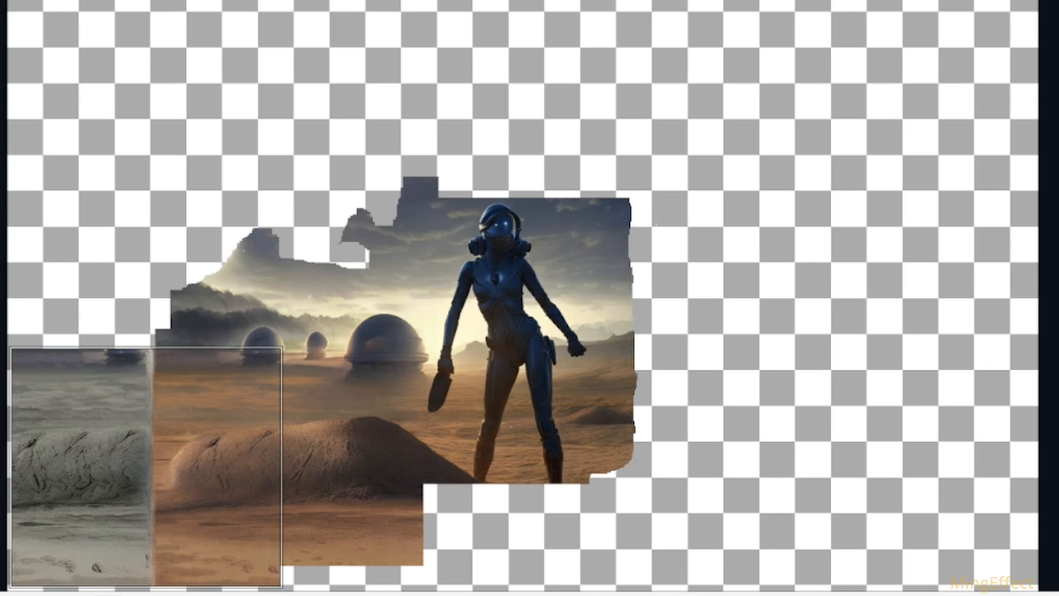
pyautogui.click(726, 590)
pyautogui.click(726, 590)
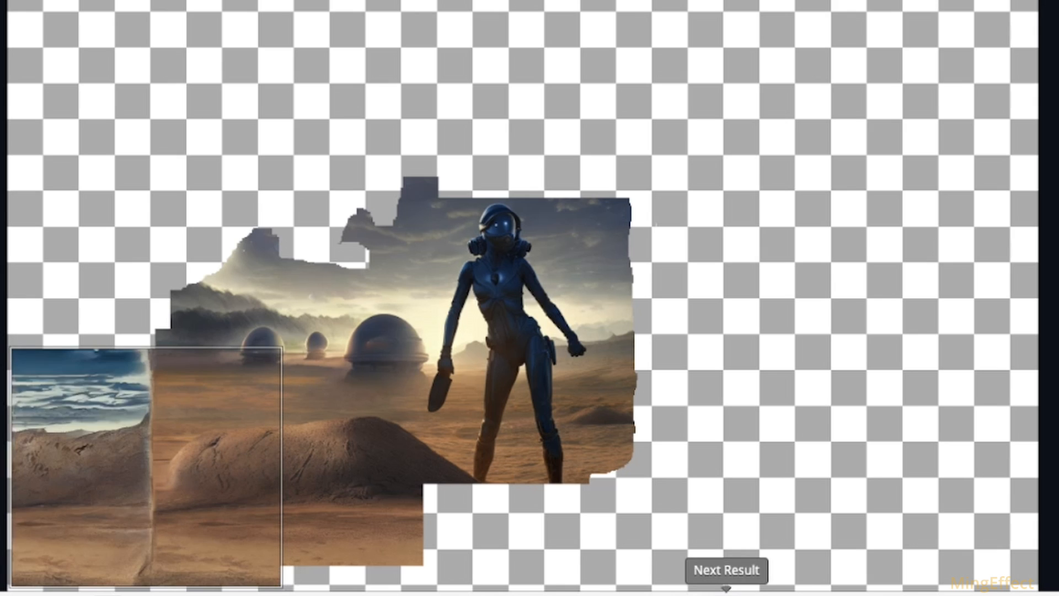
pyautogui.click(725, 590)
pyautogui.click(726, 590)
pyautogui.click(726, 590)
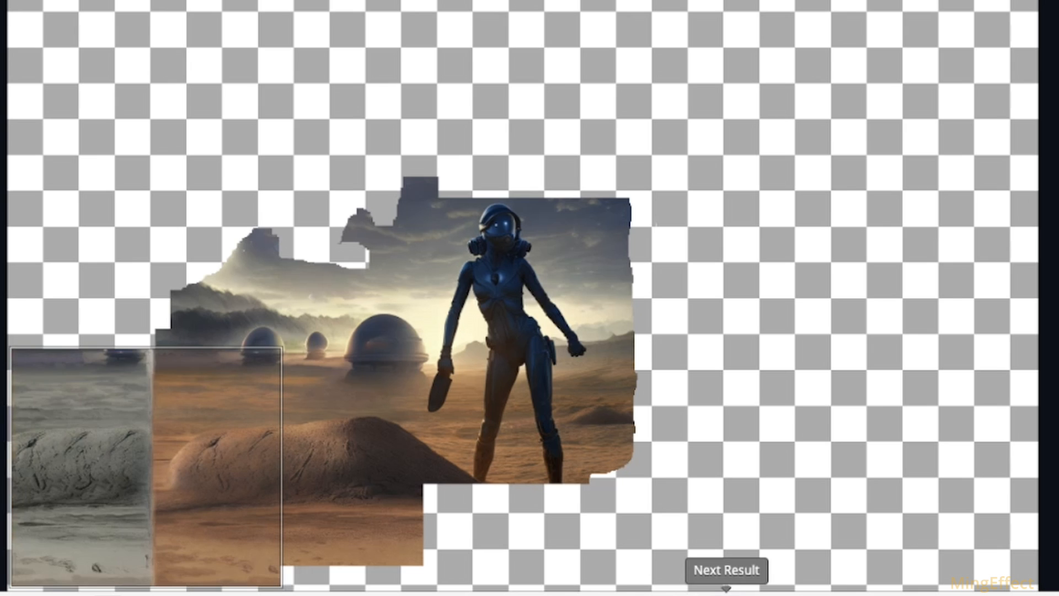
pyautogui.click(726, 590)
pyautogui.click(725, 590)
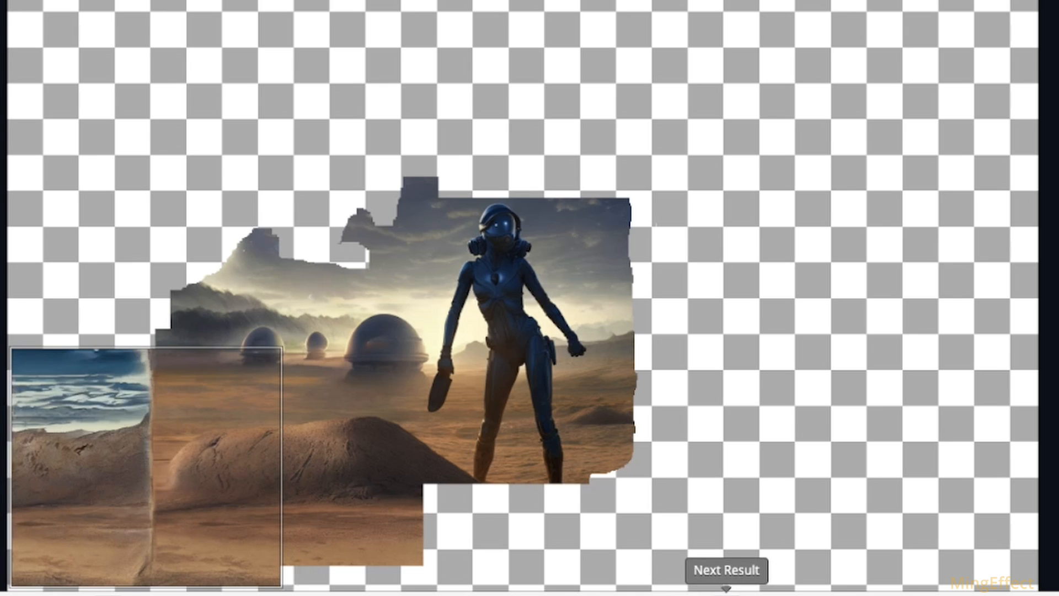
pyautogui.click(726, 590)
pyautogui.click(517, 590)
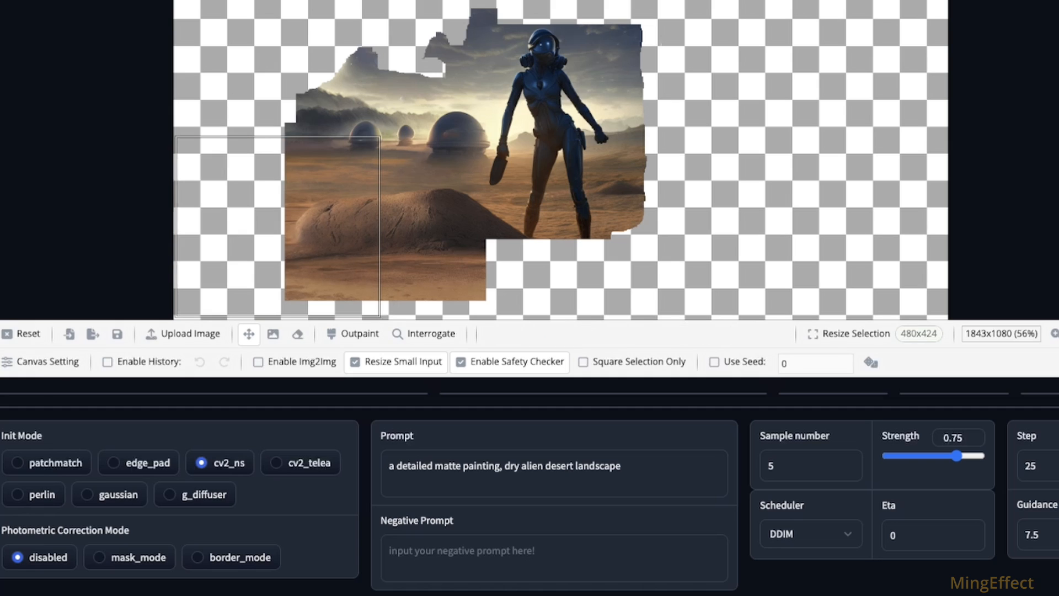
# Step: Outpaint the selection over the mound's left end with the patchmatch init mode and browse through the results
pyautogui.click(17, 462)
pyautogui.click(353, 333)
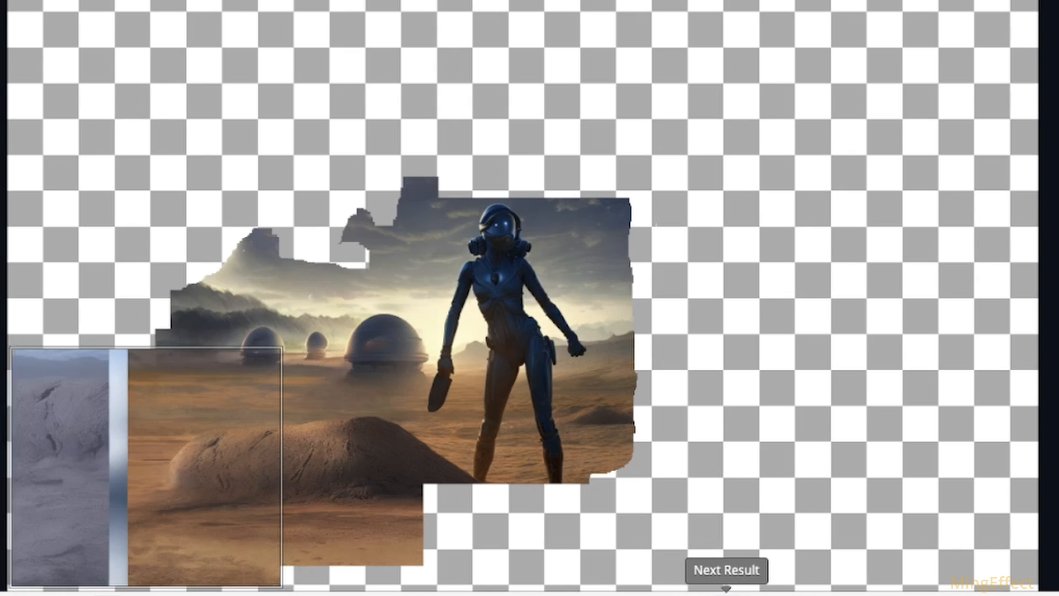
pyautogui.click(727, 593)
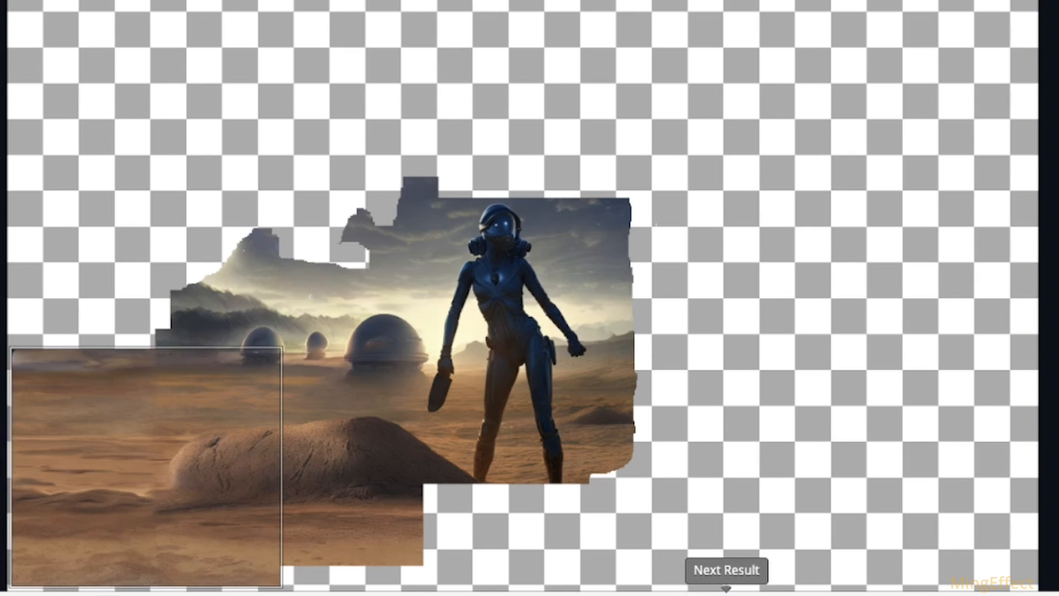
pyautogui.click(727, 593)
pyautogui.click(726, 592)
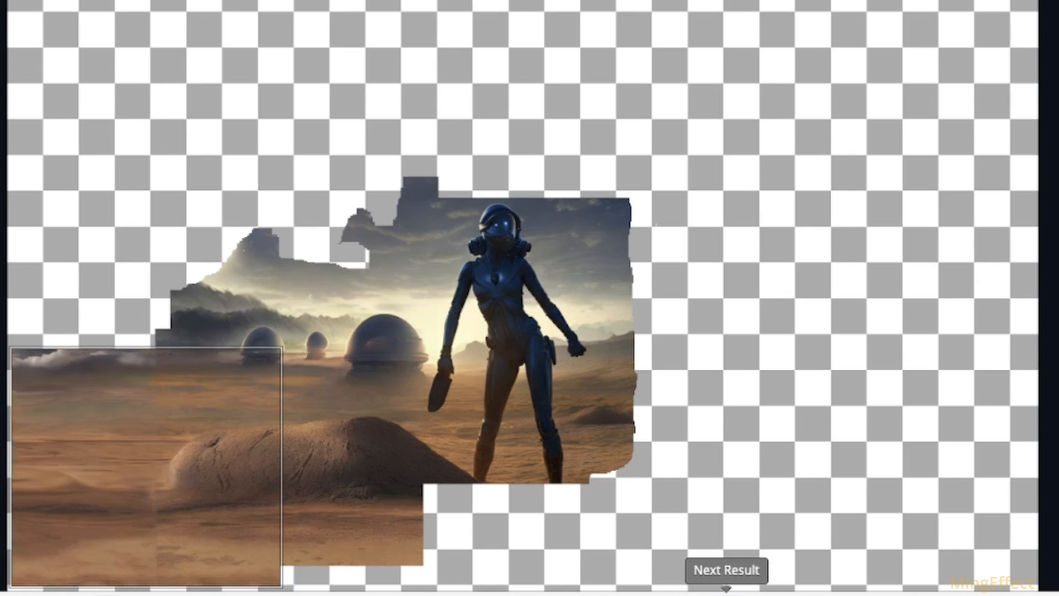
pyautogui.click(727, 592)
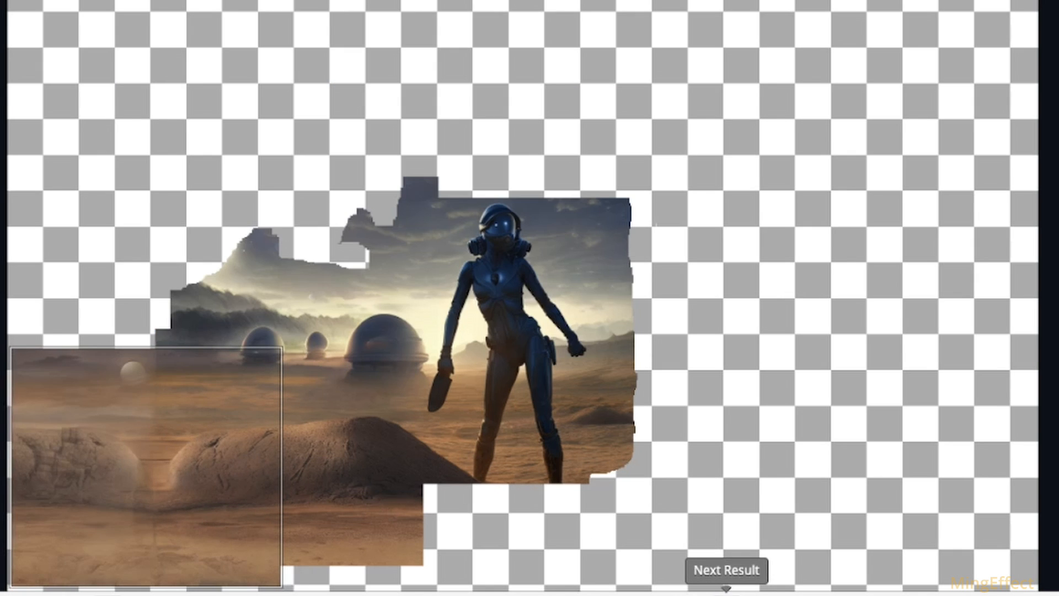
pyautogui.click(726, 592)
pyautogui.click(726, 592)
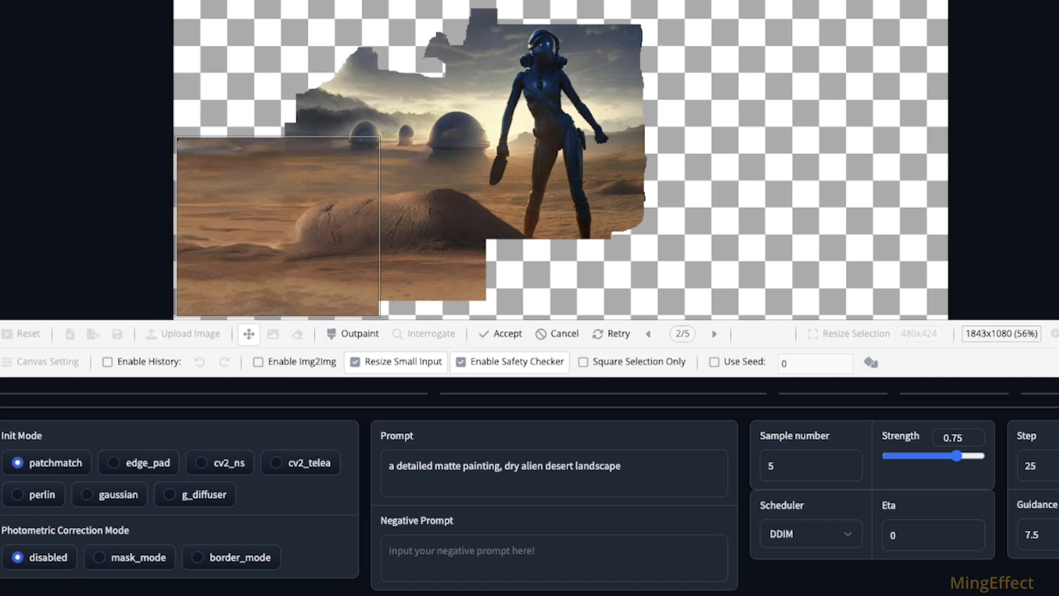
# Step: Retry the outpainting with the gaussian init mode, set the sample number to 4 and compare the results
pyautogui.click(87, 494)
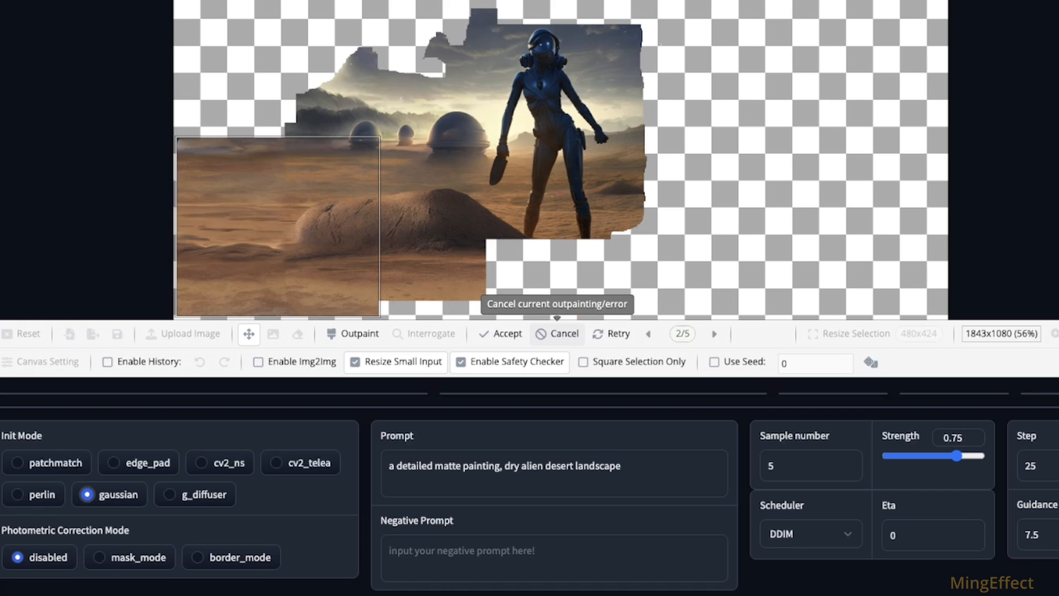
pyautogui.click(614, 333)
pyautogui.click(849, 470)
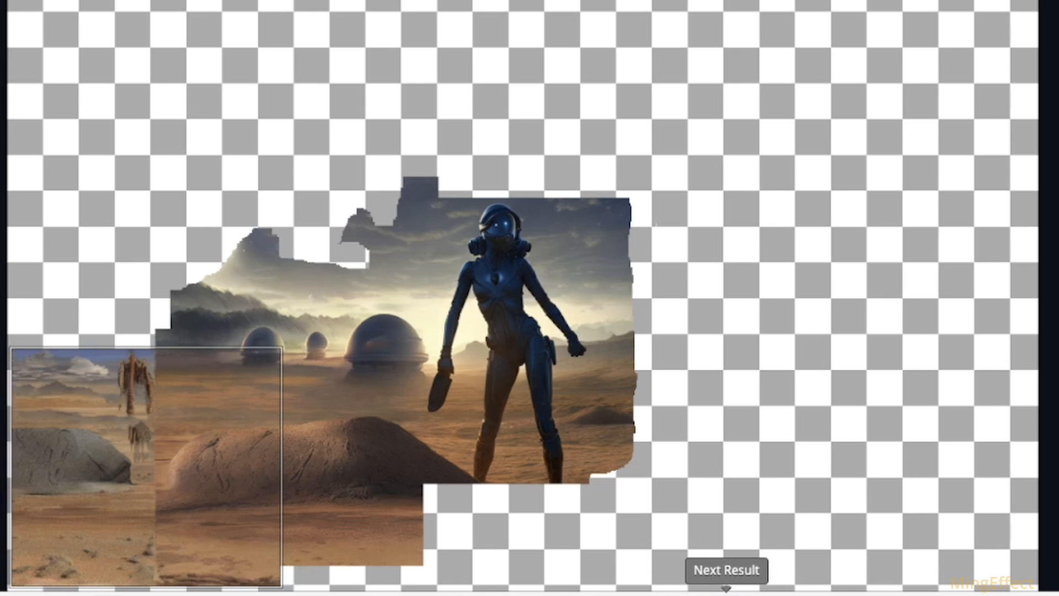
pyautogui.click(714, 333)
pyautogui.click(714, 334)
pyautogui.click(714, 334)
pyautogui.click(727, 595)
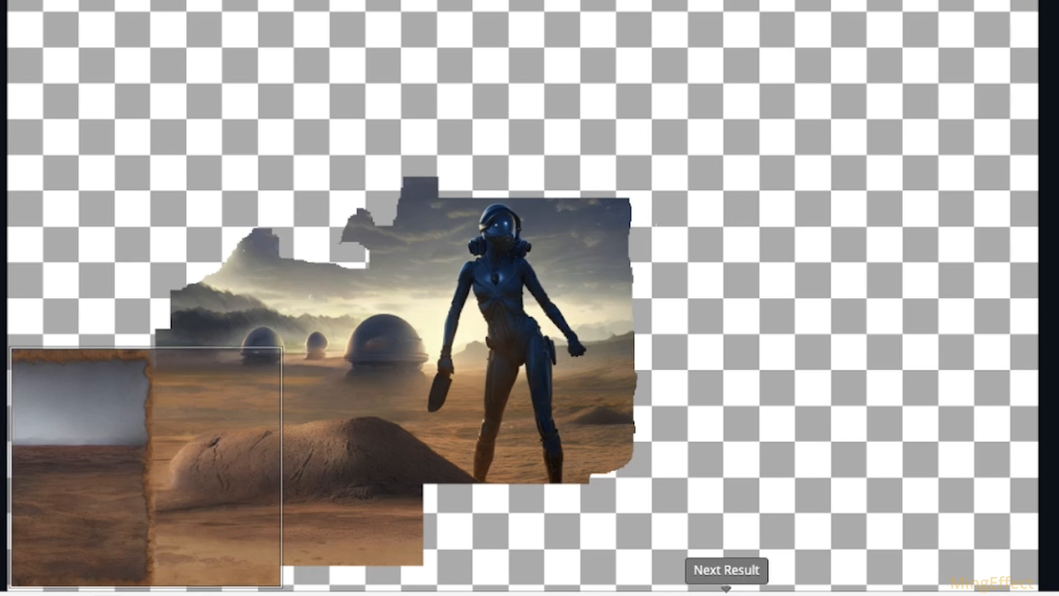
pyautogui.click(726, 595)
pyautogui.click(726, 595)
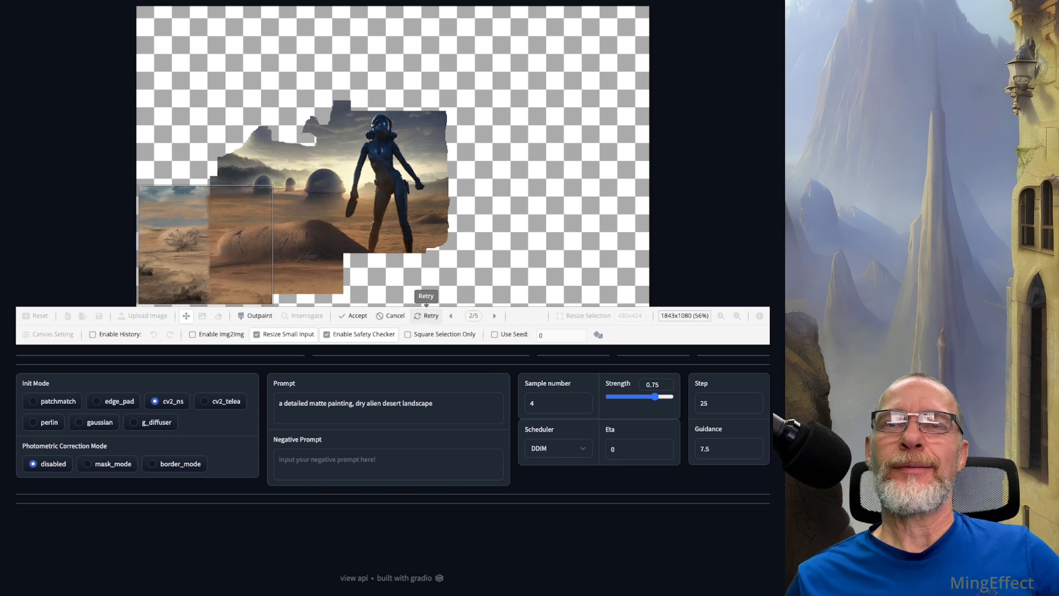
# Step: Retry the same selection with the cv2_ns init mode, browse through the results and discard them
pyautogui.click(427, 316)
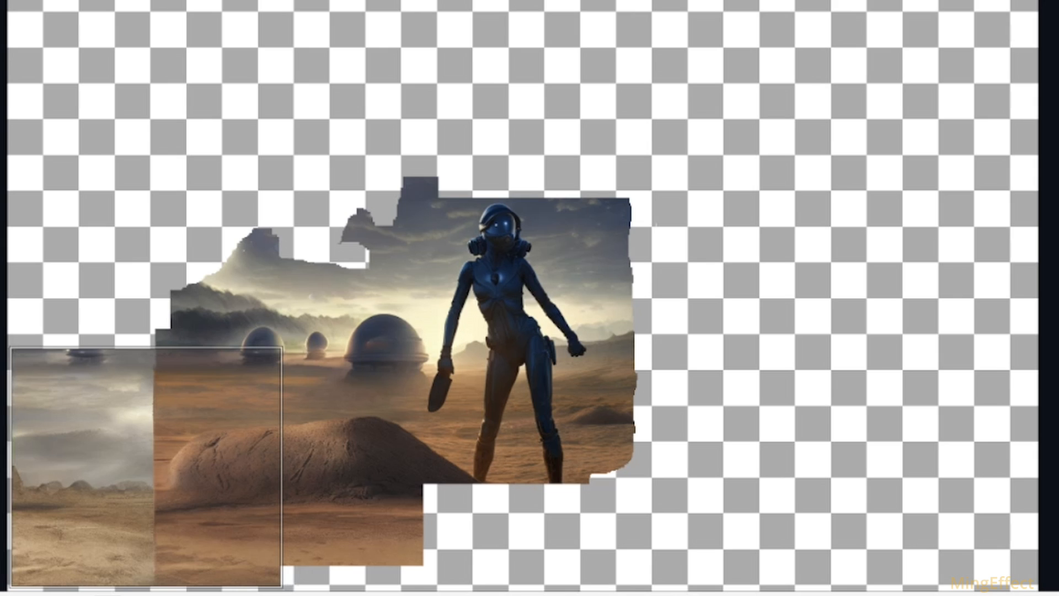
pyautogui.click(726, 595)
pyautogui.click(726, 594)
pyautogui.click(725, 594)
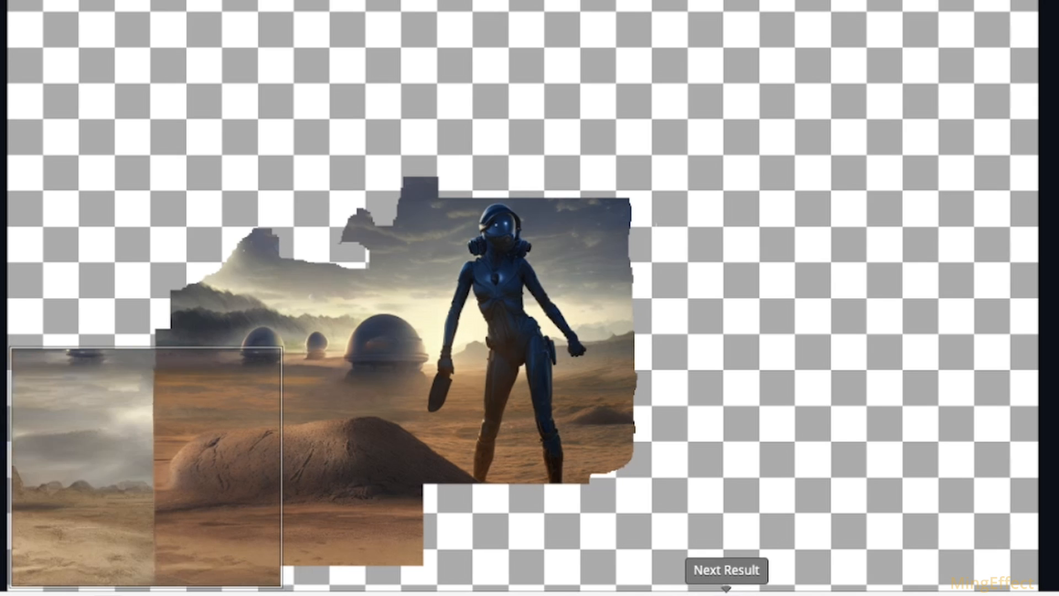
pyautogui.click(725, 594)
pyautogui.click(726, 595)
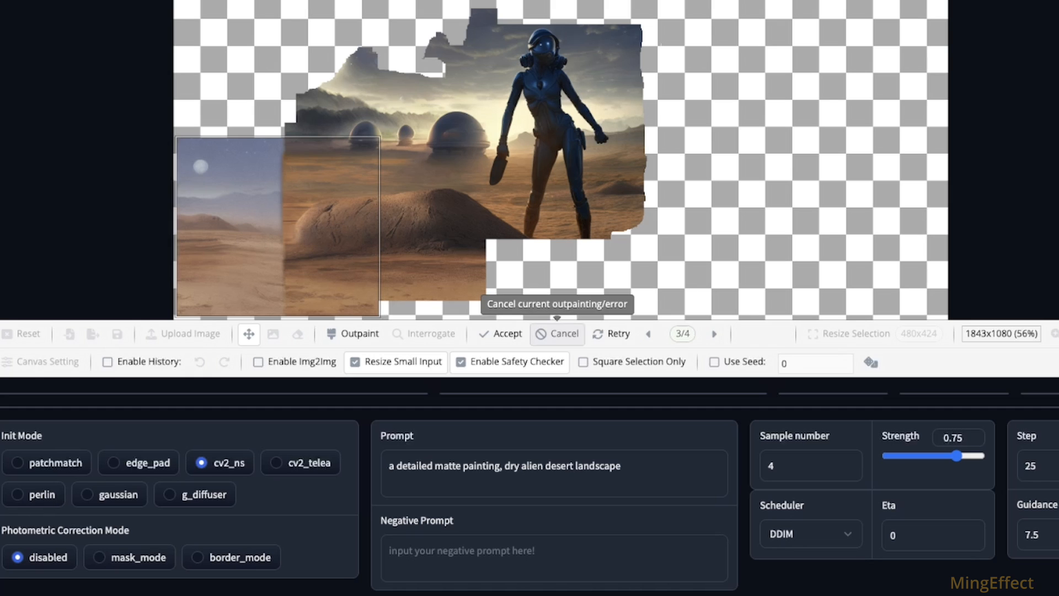
pyautogui.click(557, 333)
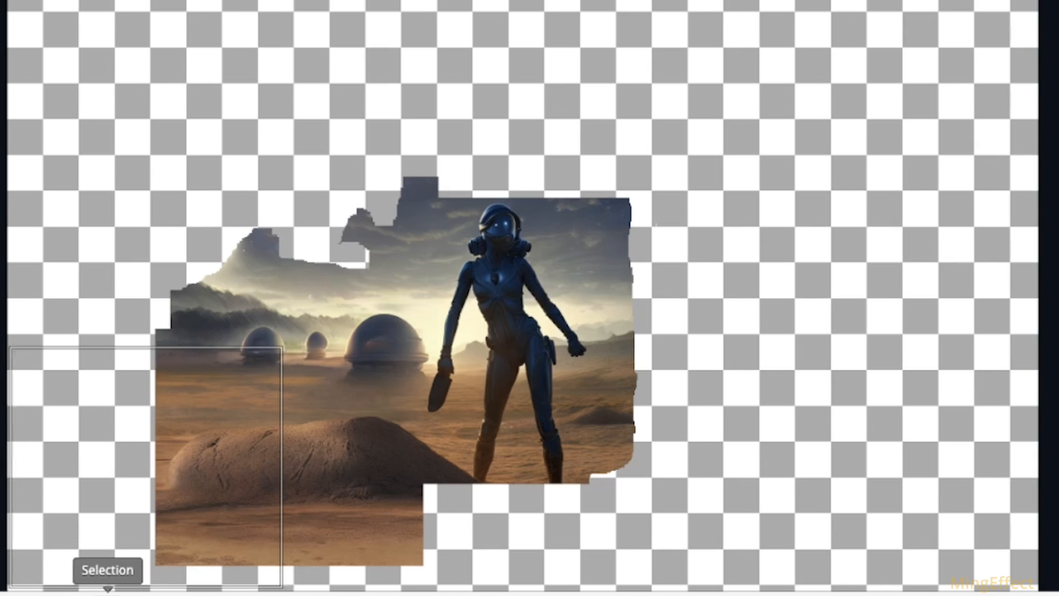
# Step: Erase the straight left edge of the ground beside the mound, outpaint the selection and accept the result with tracks in the foreground
pyautogui.moveTo(152, 379)
pyautogui.mouseDown()
pyautogui.moveTo(155, 338)
pyautogui.moveTo(150, 449)
pyautogui.moveTo(164, 573)
pyautogui.moveTo(189, 558)
pyautogui.moveTo(278, 565)
pyautogui.moveTo(176, 544)
pyautogui.moveTo(168, 513)
pyautogui.mouseUp()
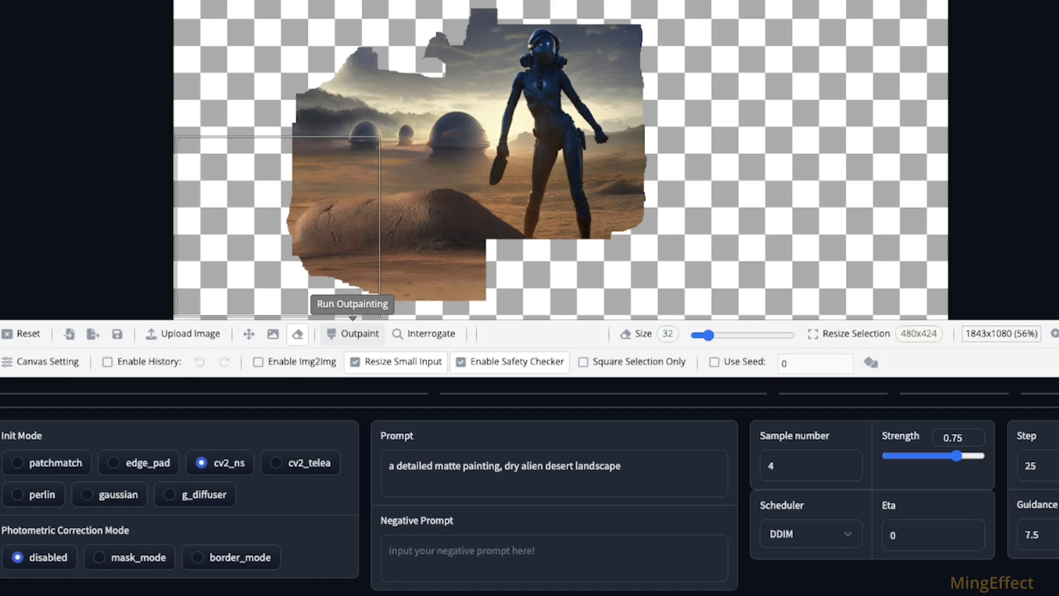
pyautogui.click(353, 333)
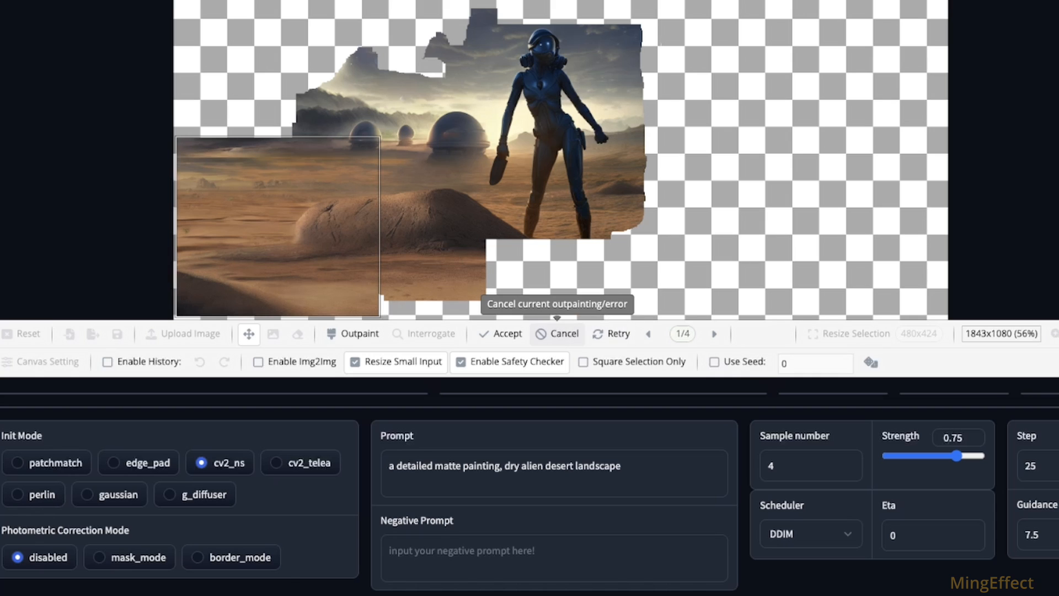
pyautogui.click(714, 334)
pyautogui.click(714, 333)
pyautogui.click(714, 333)
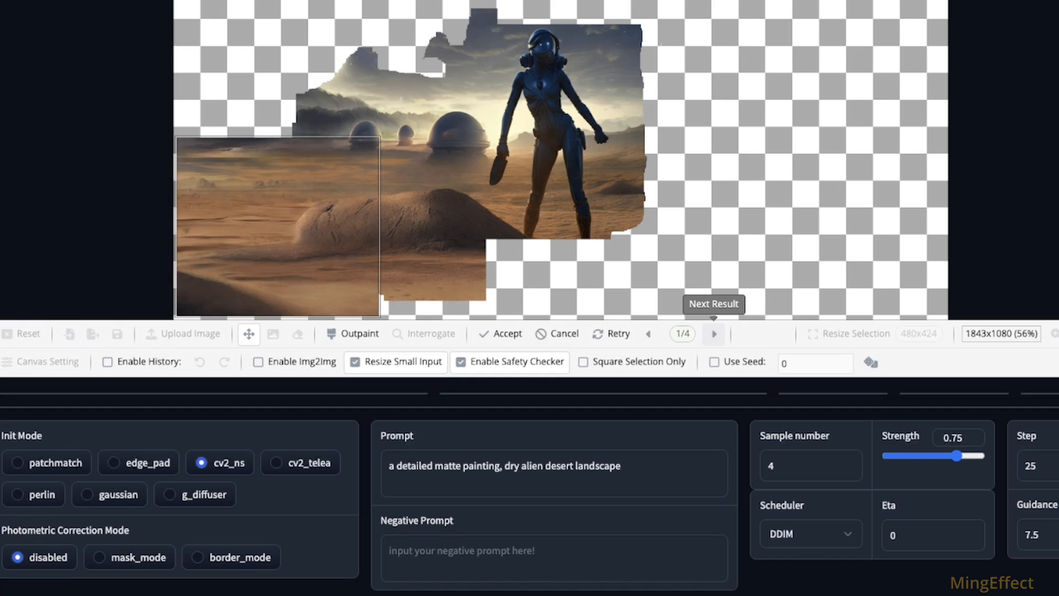
pyautogui.click(501, 333)
# Step: Move the selection box up over the empty area left of the domes, outpaint it and compare the results
pyautogui.moveTo(287, 237); pyautogui.dragTo(283, 79)
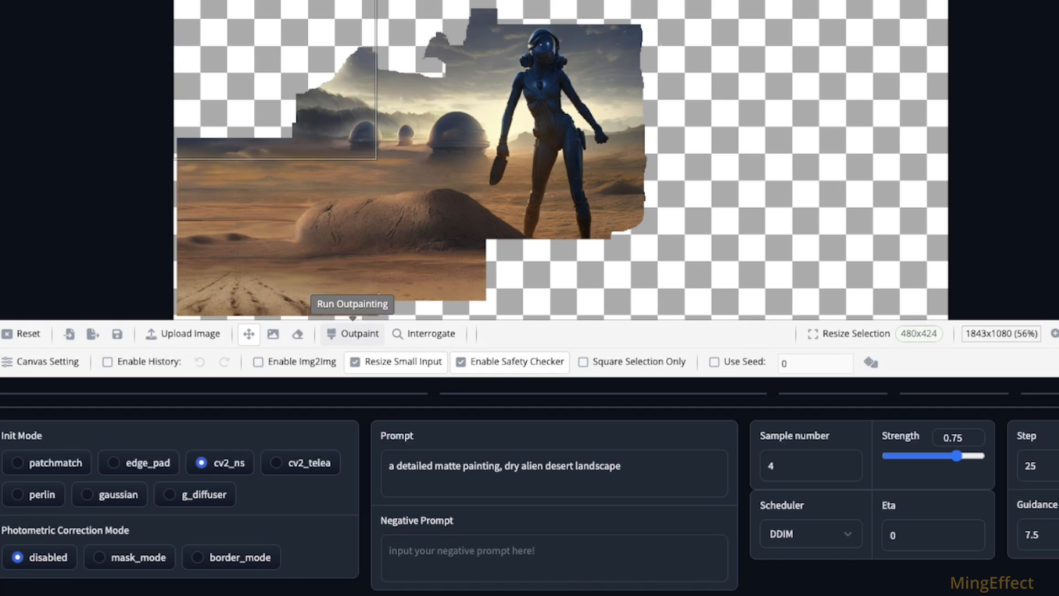
pyautogui.click(353, 334)
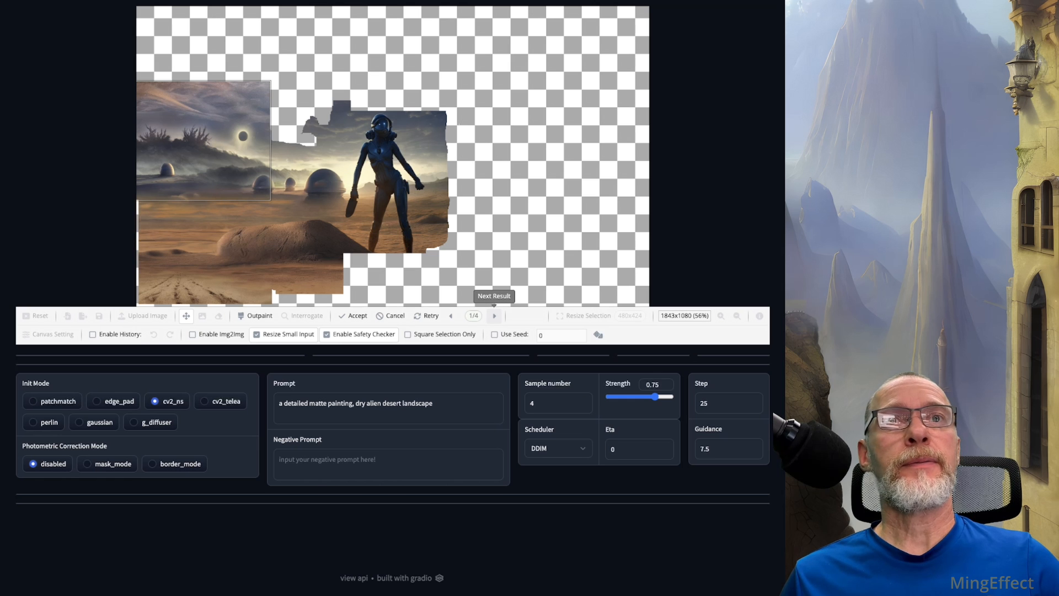
pyautogui.click(494, 316)
pyautogui.click(494, 316)
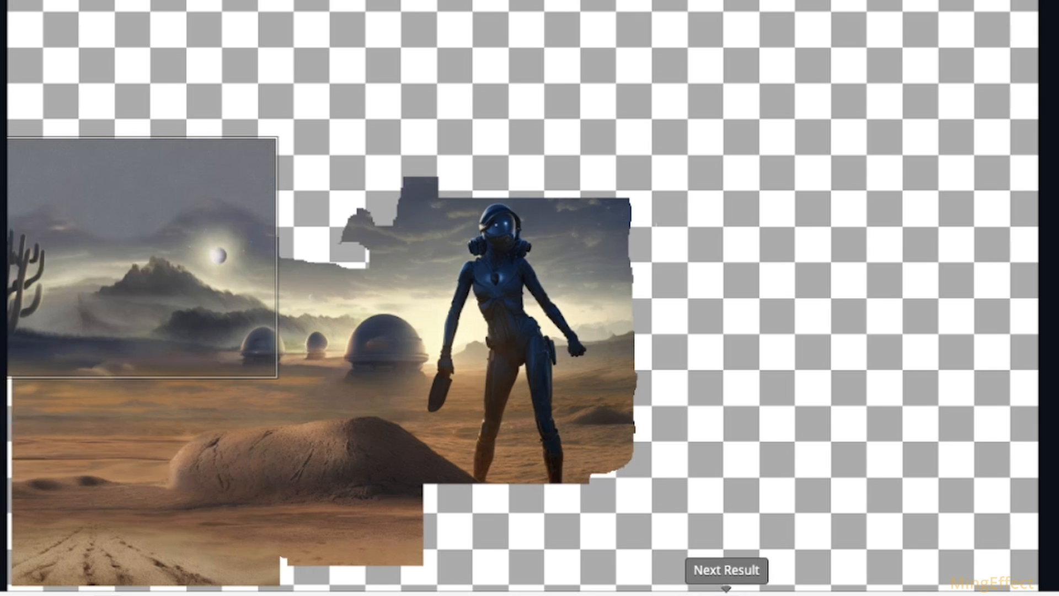
pyautogui.click(726, 593)
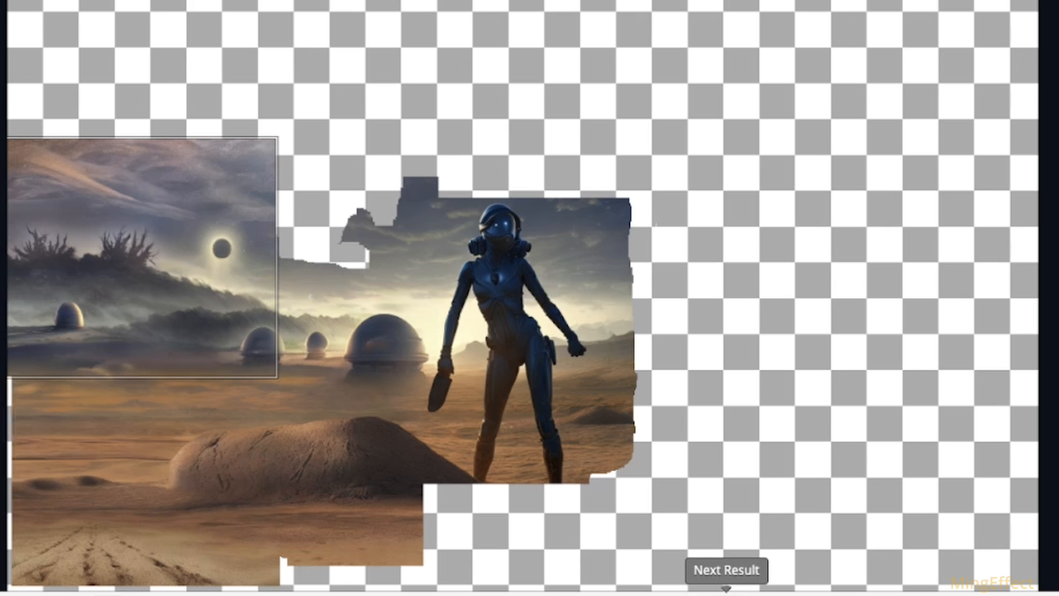
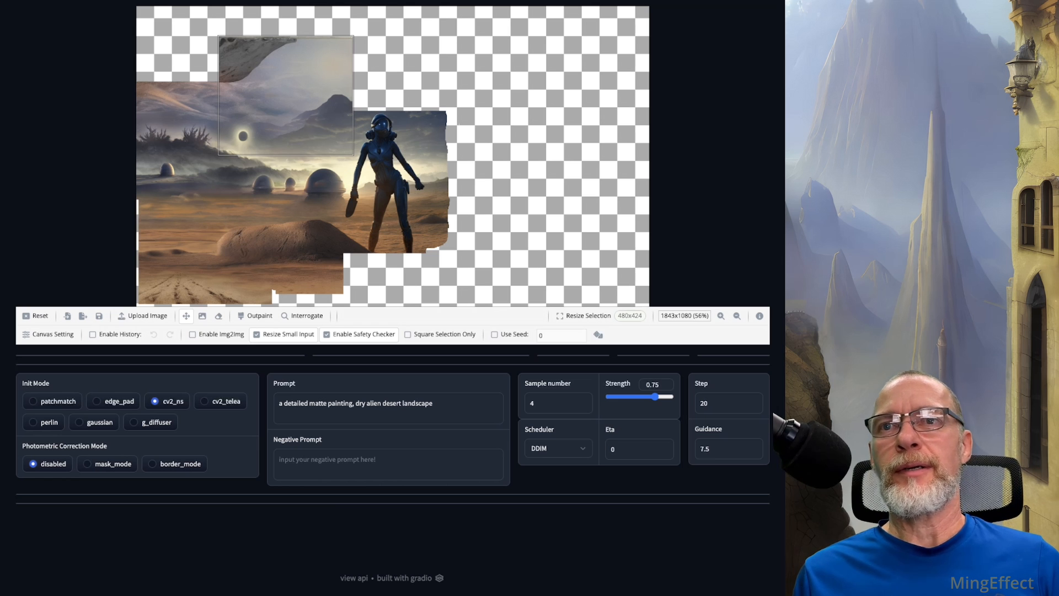
# Step: Try outpainting the empty area above the figure's head, browse through the generated results and discard them
pyautogui.moveTo(285, 95); pyautogui.dragTo(382, 70)
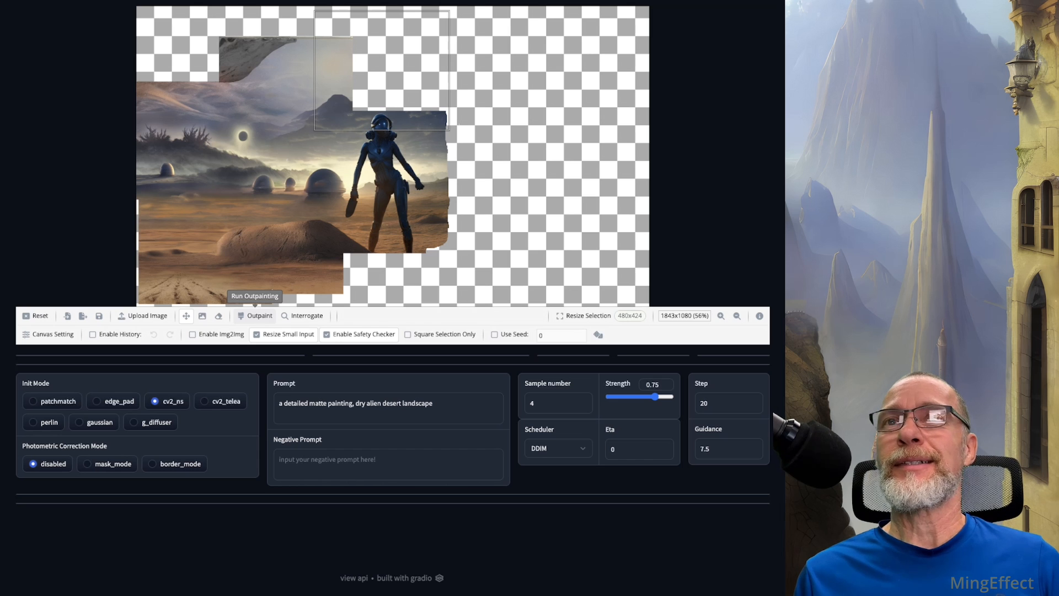
pyautogui.click(255, 315)
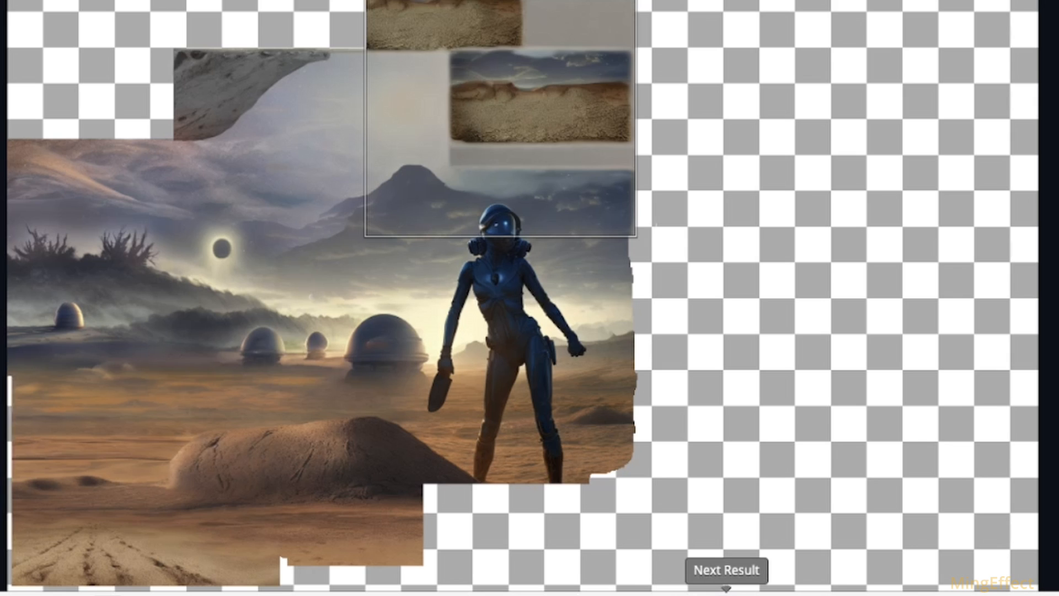
pyautogui.click(494, 315)
pyautogui.click(494, 315)
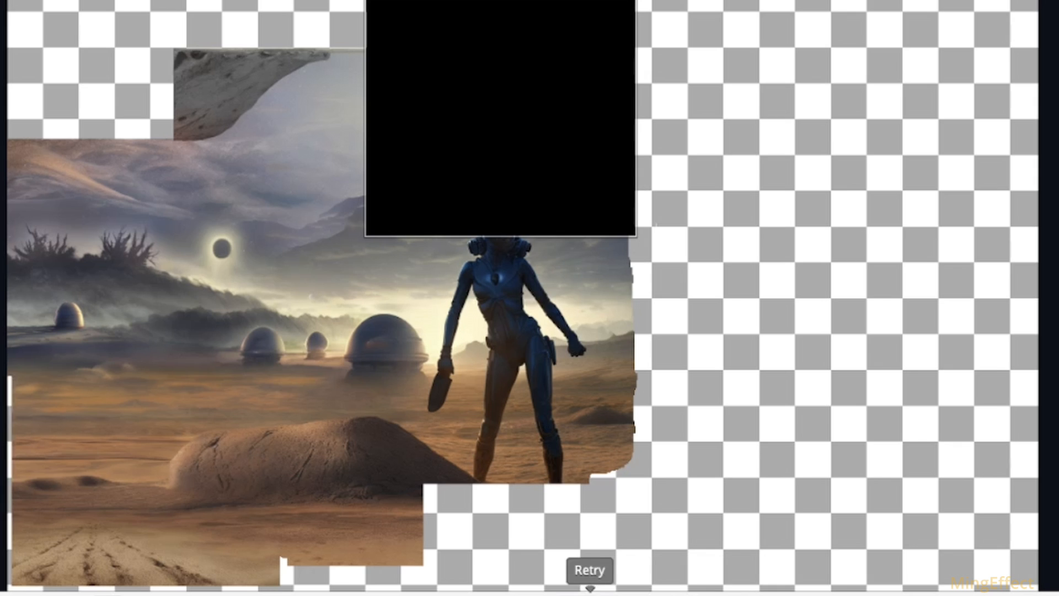
pyautogui.click(639, 592)
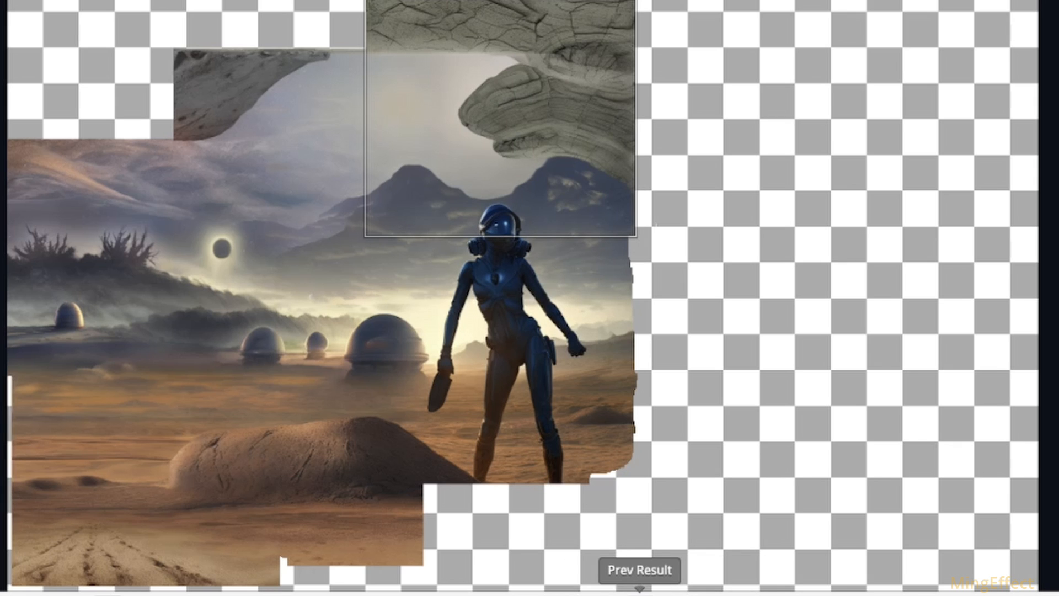
pyautogui.click(726, 592)
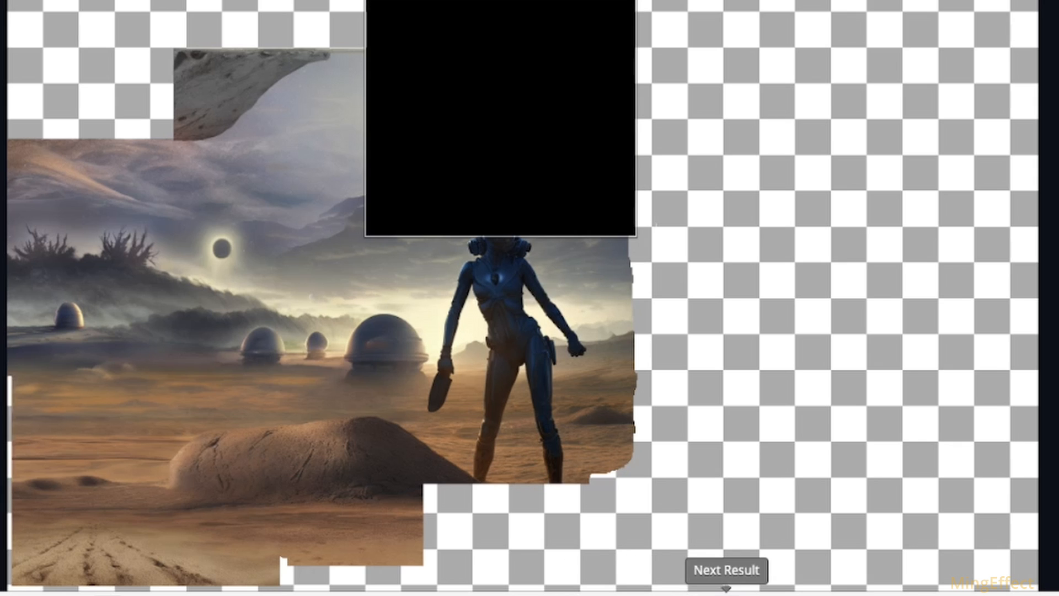
pyautogui.click(726, 592)
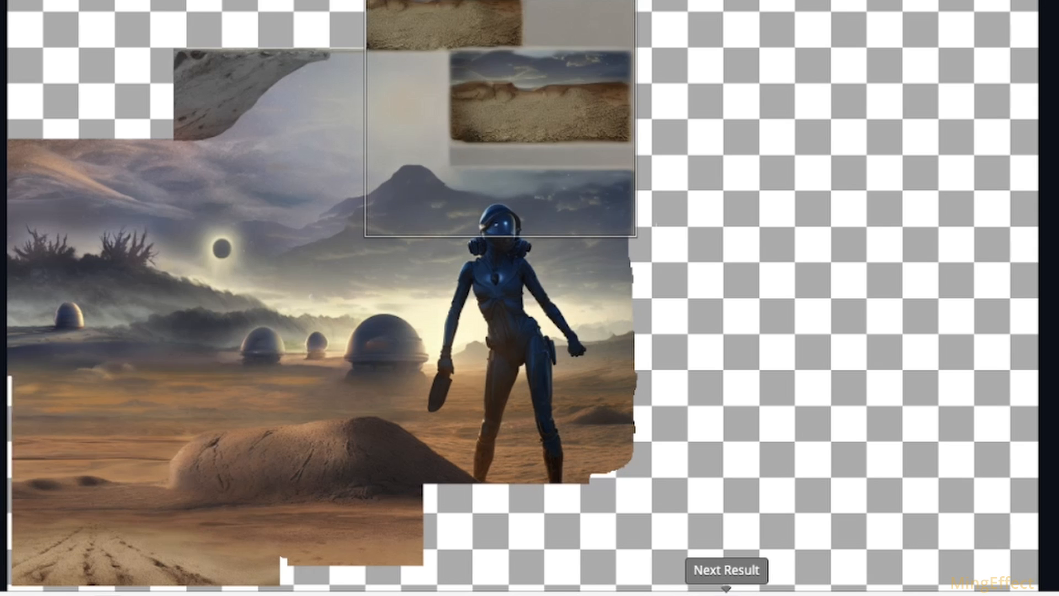
pyautogui.click(726, 592)
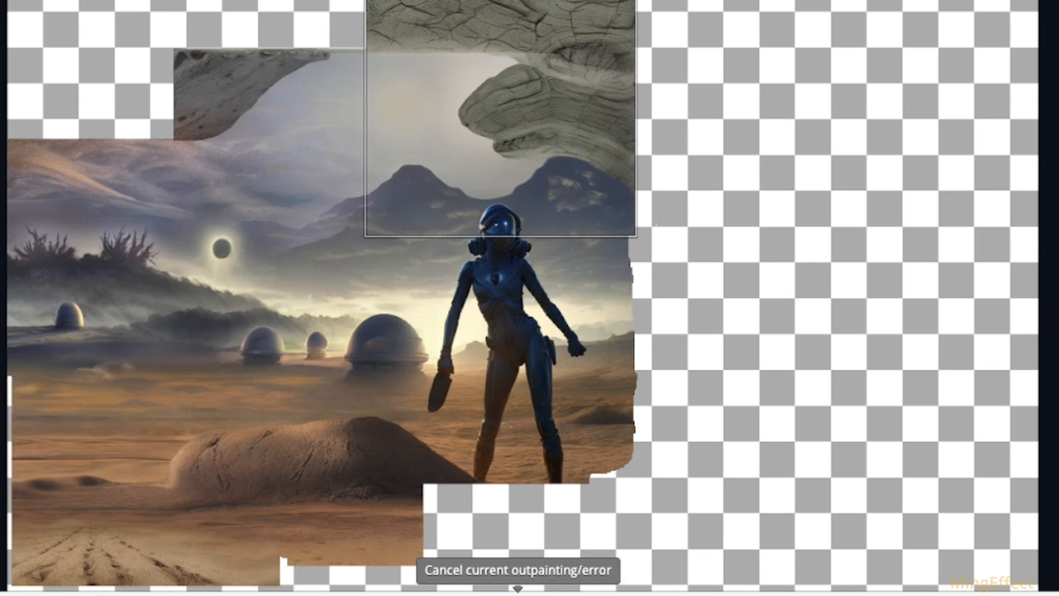
pyautogui.click(517, 589)
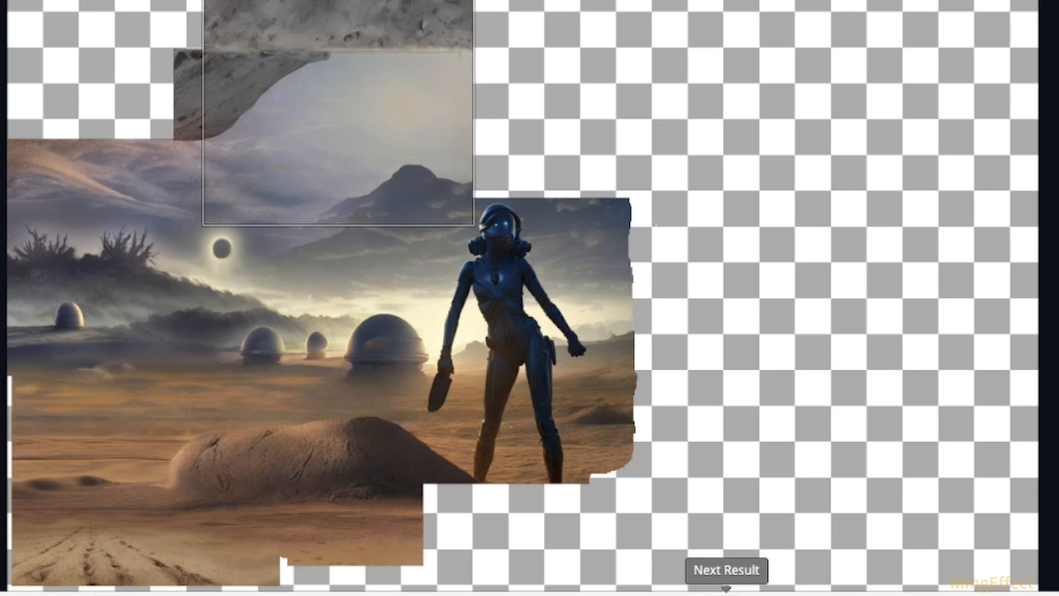
# Step: Check the results generated above the mountain, retry the outpainting of the same selection and compare the new results
pyautogui.click(725, 595)
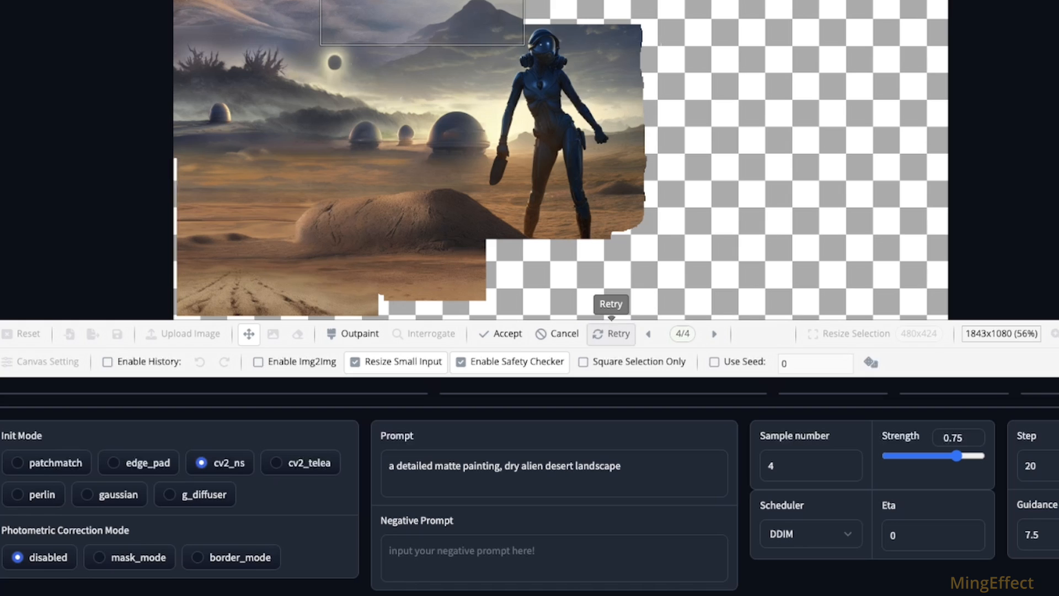
pyautogui.click(612, 333)
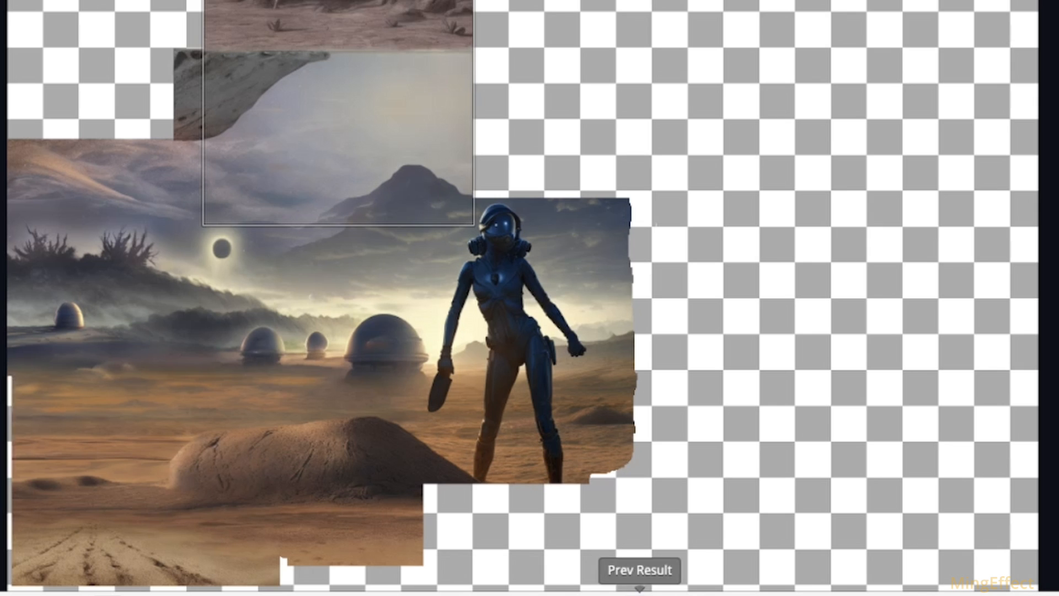
pyautogui.click(725, 594)
pyautogui.click(726, 594)
pyautogui.click(726, 594)
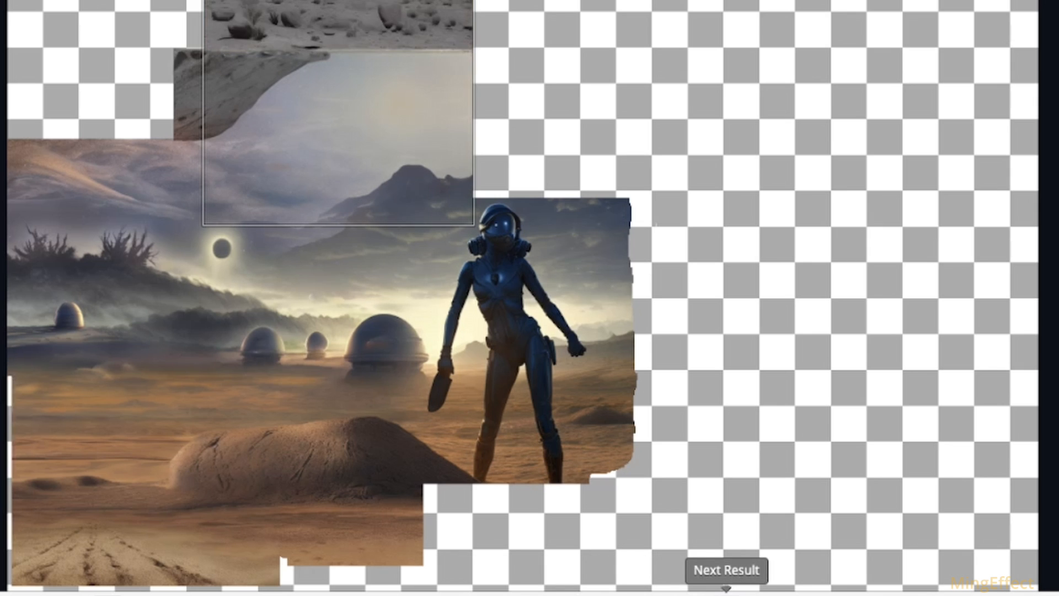
pyautogui.click(726, 594)
pyautogui.click(726, 594)
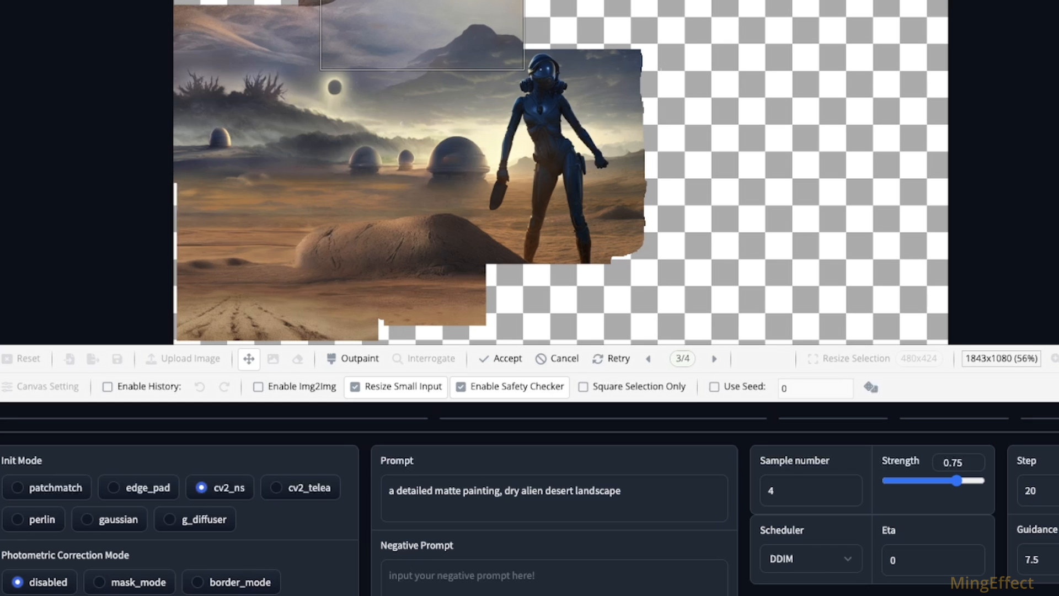
# Step: Change the prompt to "a detailed matte painting, dry alien cave entrance", discard the current results, outpaint the same selection again and accept the result
pyautogui.click(557, 490)
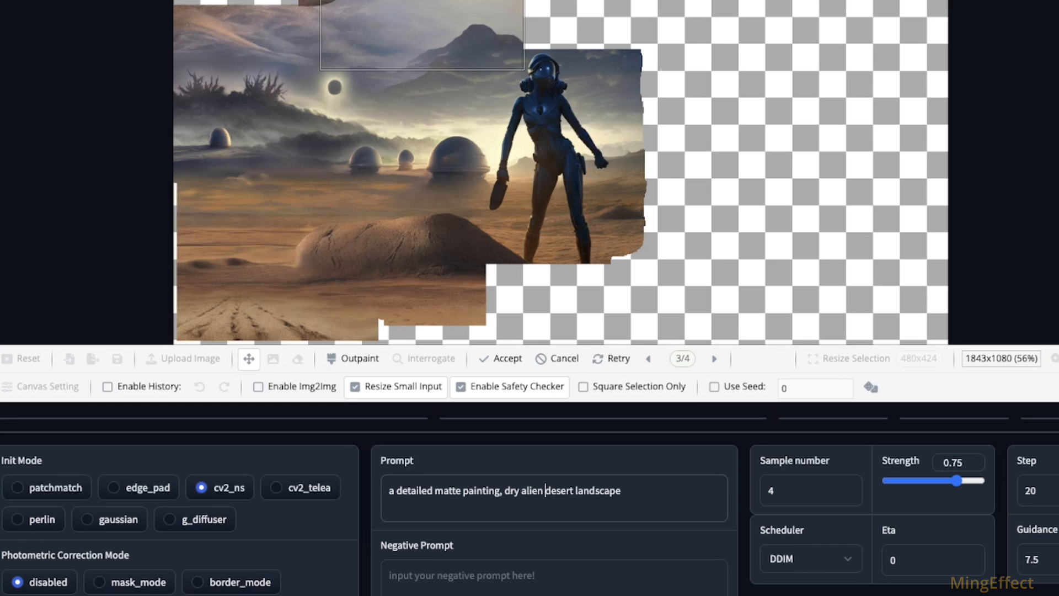
pyautogui.hotkey('ctrl', 'shift', 'Right')
pyautogui.hotkey('ctrl', 'shift', 'Right')
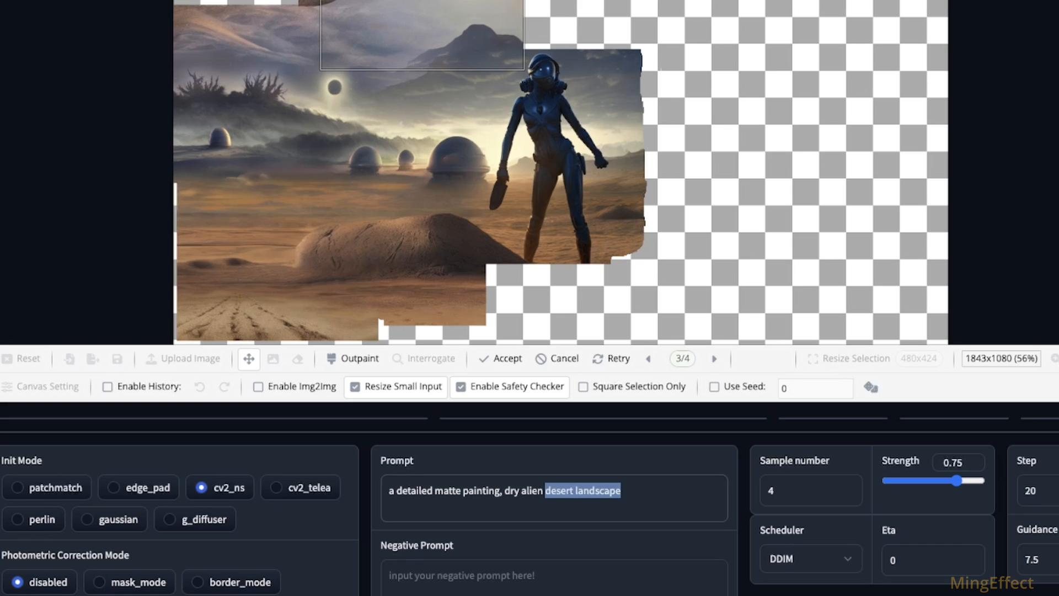
pyautogui.write('cave entrance')
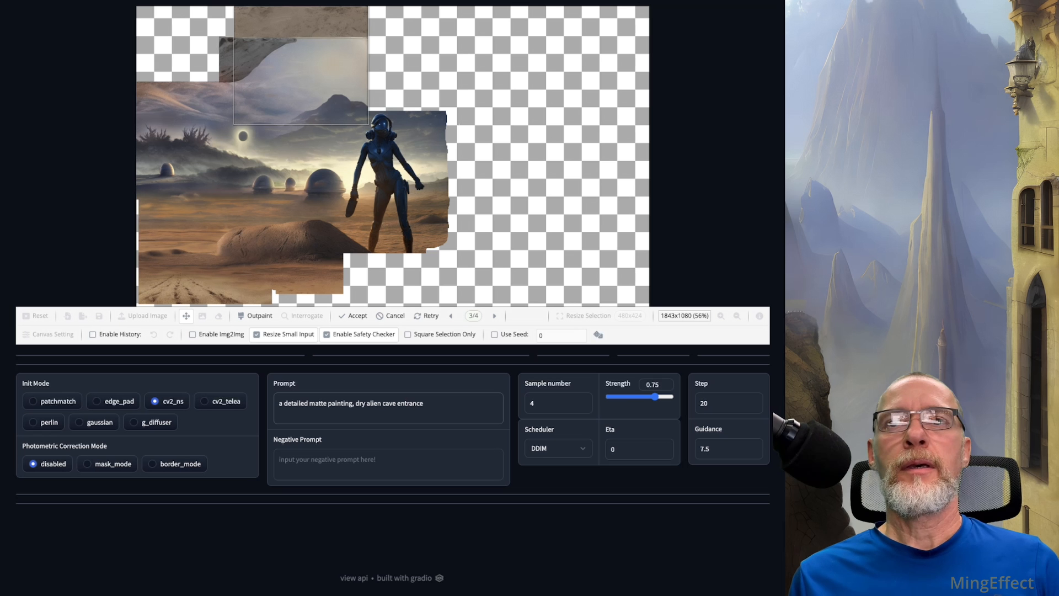
pyautogui.click(391, 316)
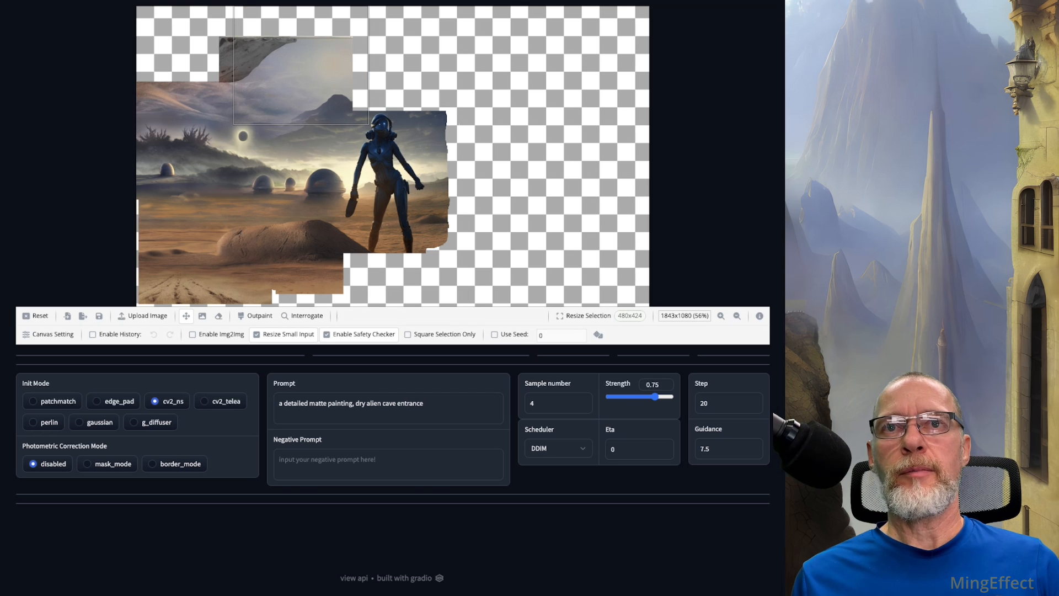
pyautogui.click(255, 316)
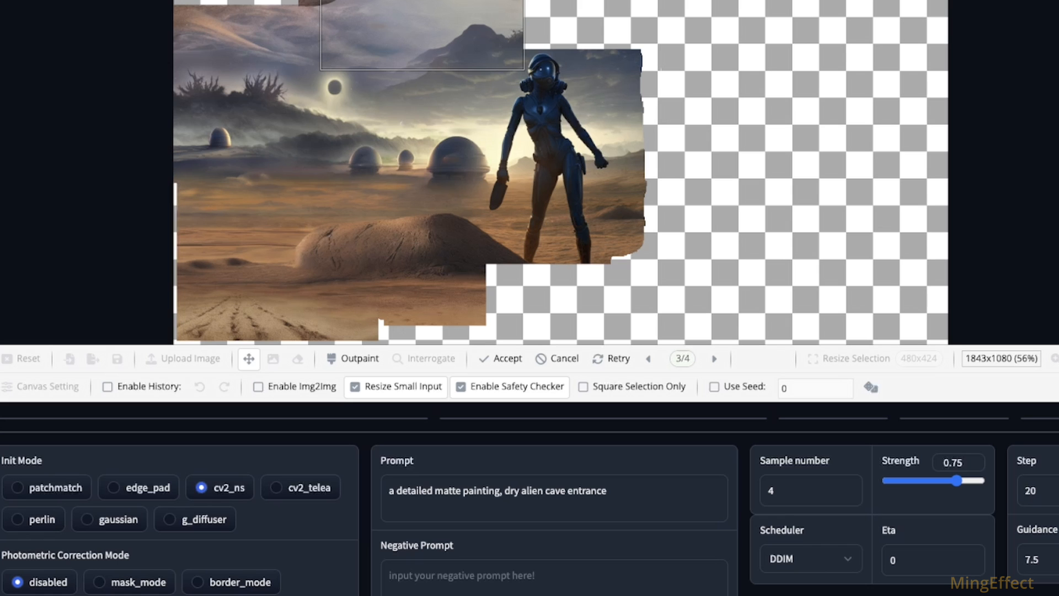
pyautogui.click(499, 358)
# Step: Move the selection over the empty upper-left corner of the canvas, outpaint it and choose the result with the pitted rock overhang
pyautogui.moveTo(297, 11); pyautogui.dragTo(275, 11)
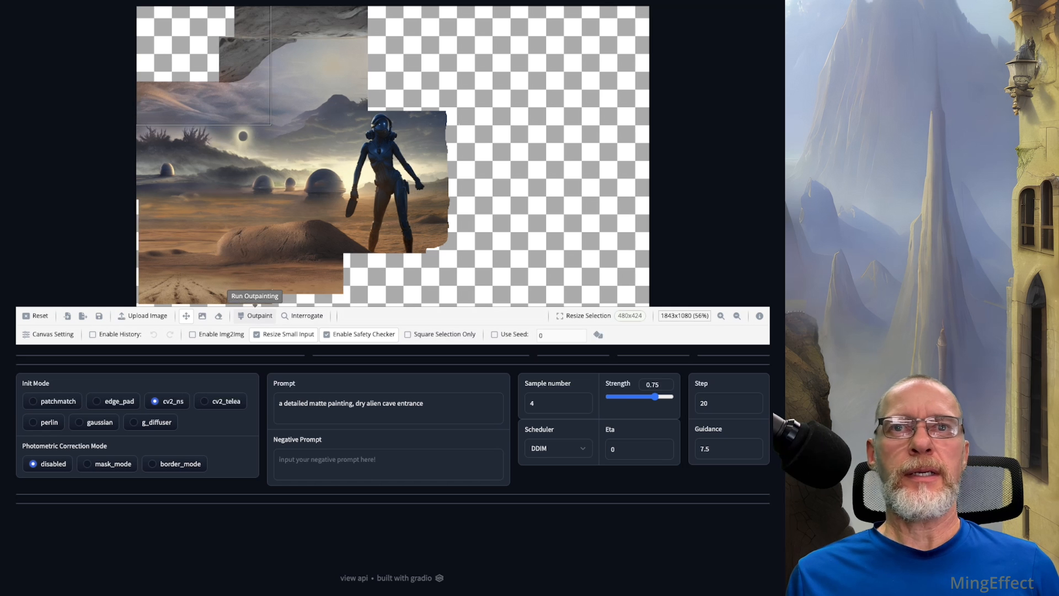
pyautogui.click(255, 316)
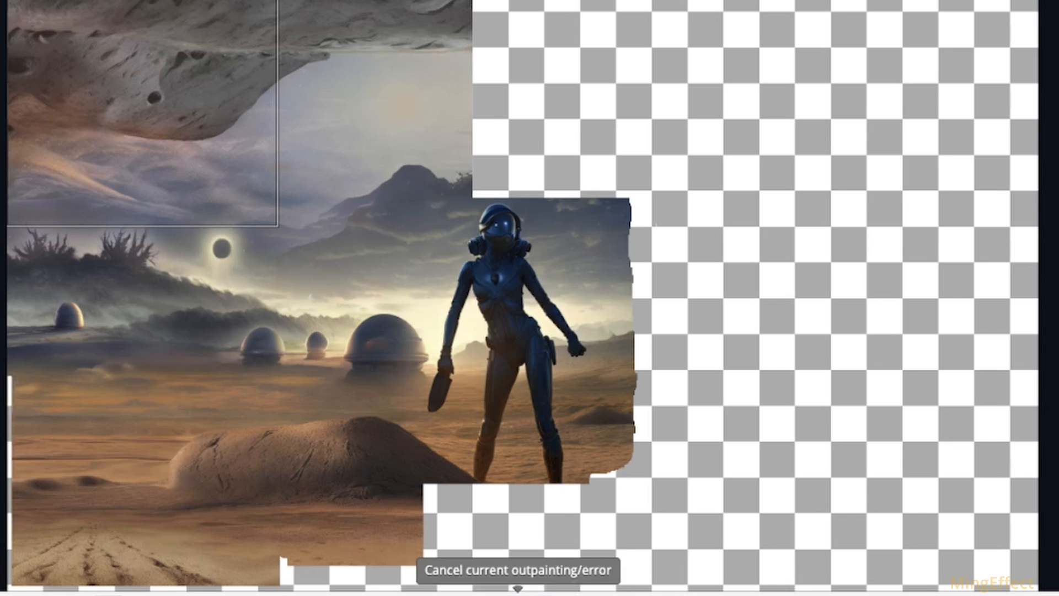
pyautogui.click(726, 593)
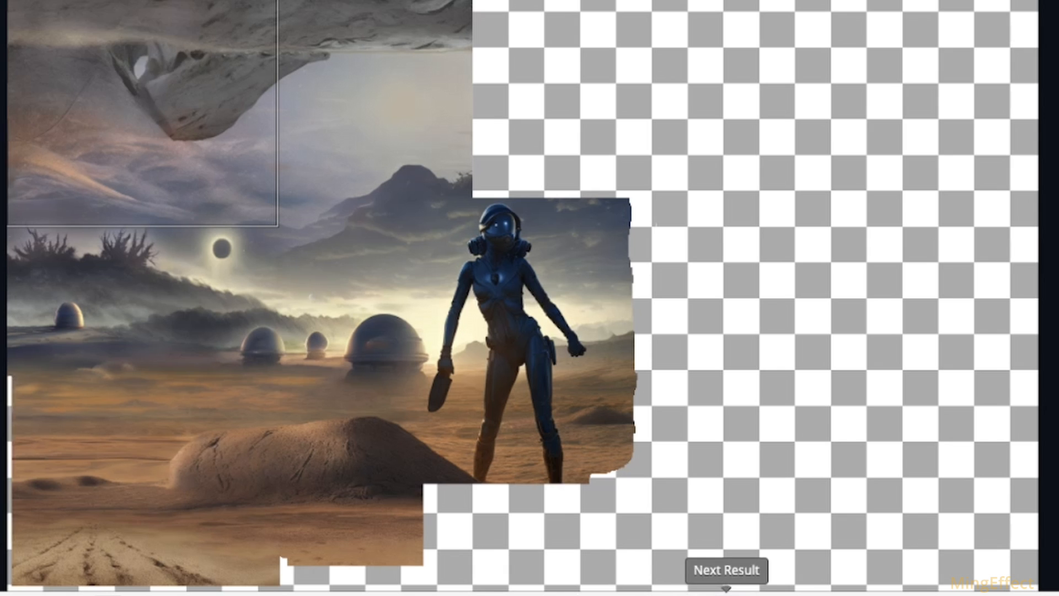
pyautogui.click(638, 593)
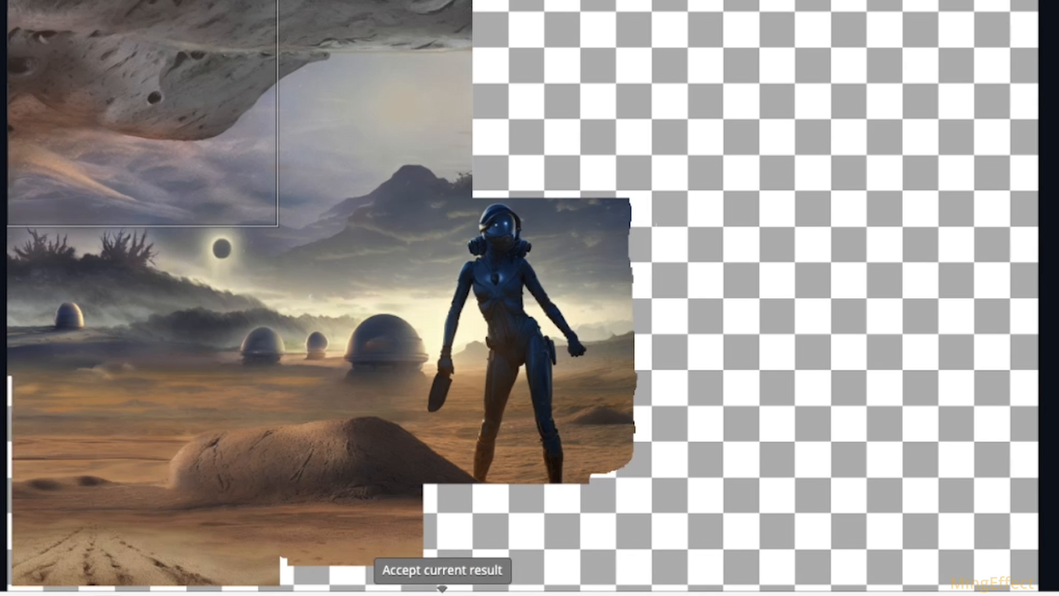
# Step: Move the selection box over the empty area above the figure's head, outpaint it with the cave entrance prompt and compare the results
pyautogui.moveTo(165, 132); pyautogui.dragTo(532, 141)
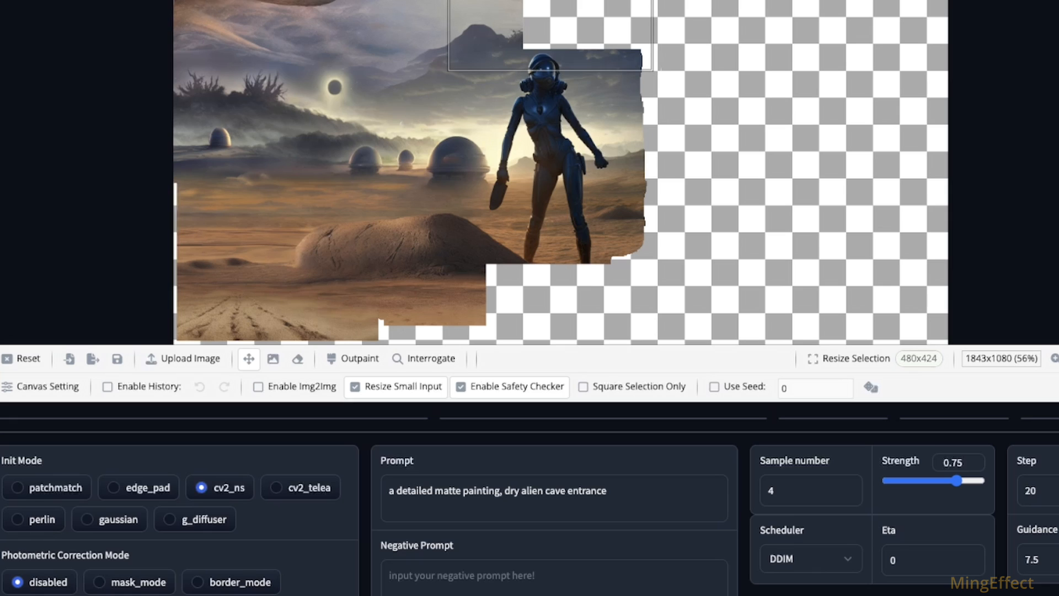
pyautogui.click(356, 359)
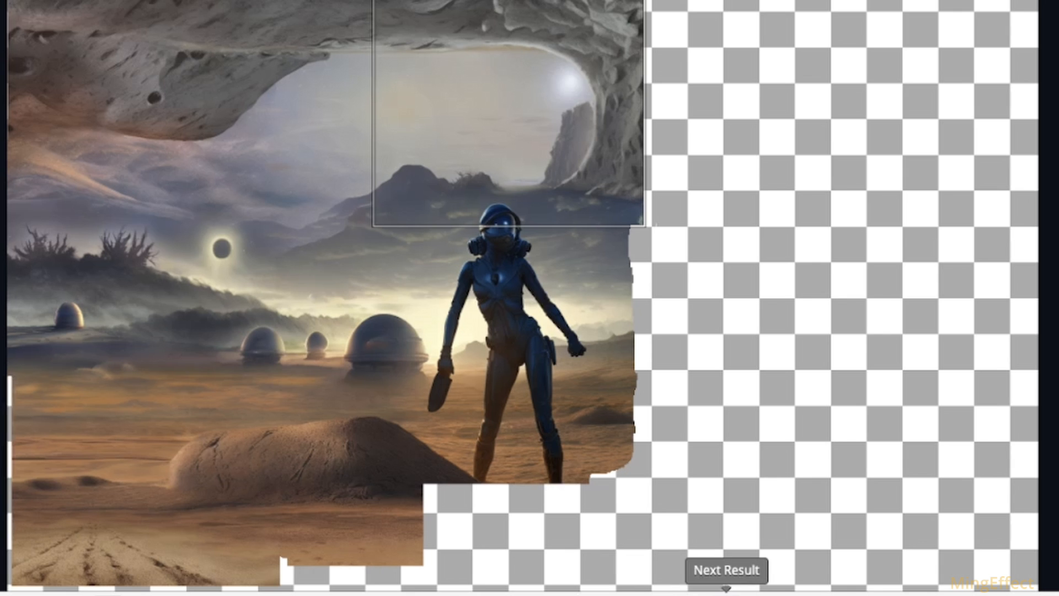
pyautogui.click(494, 316)
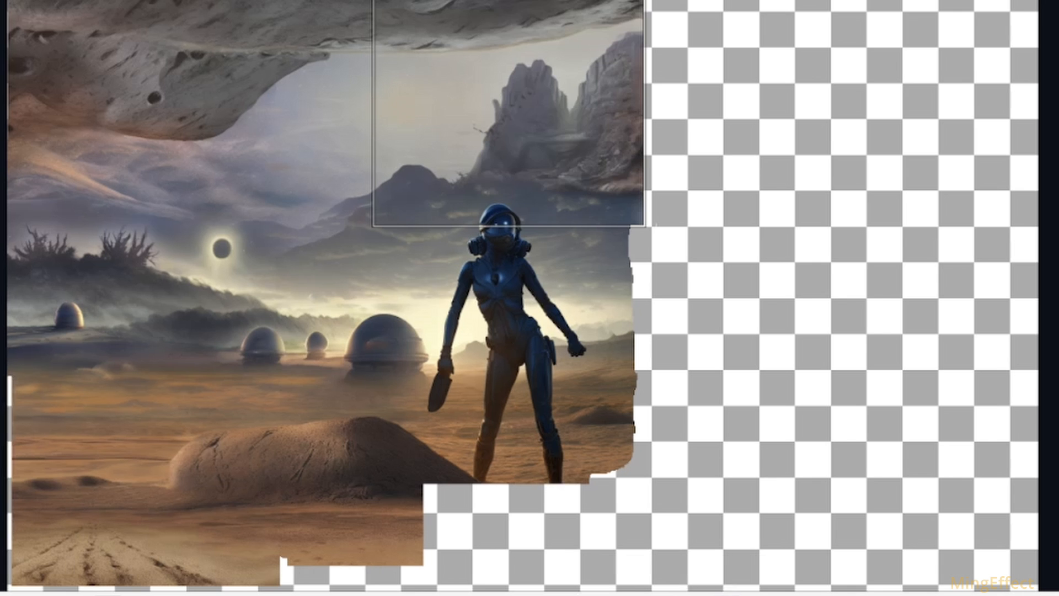
pyautogui.click(726, 592)
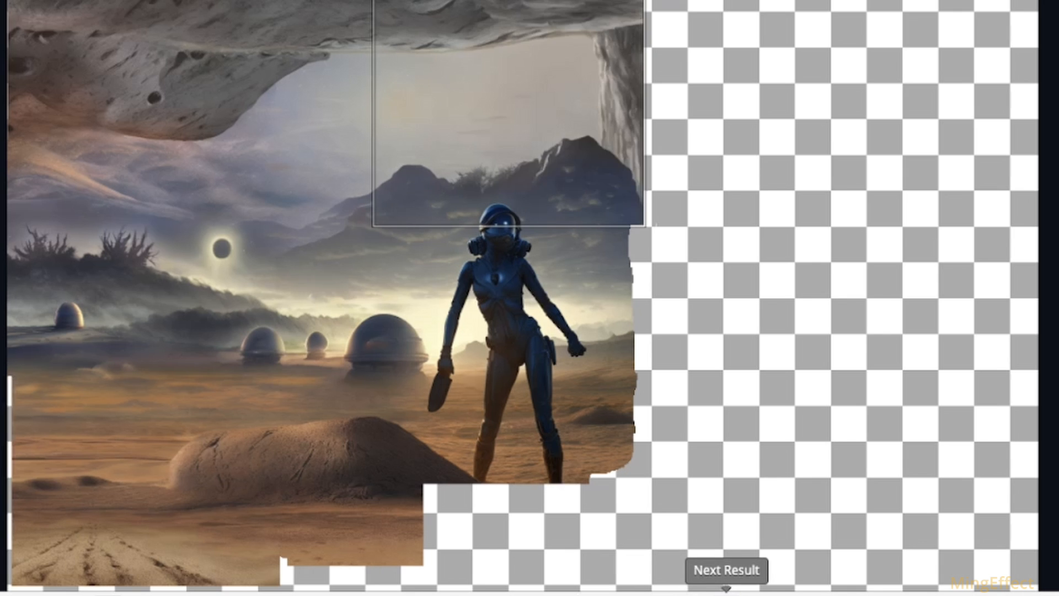
pyautogui.click(726, 592)
pyautogui.click(725, 593)
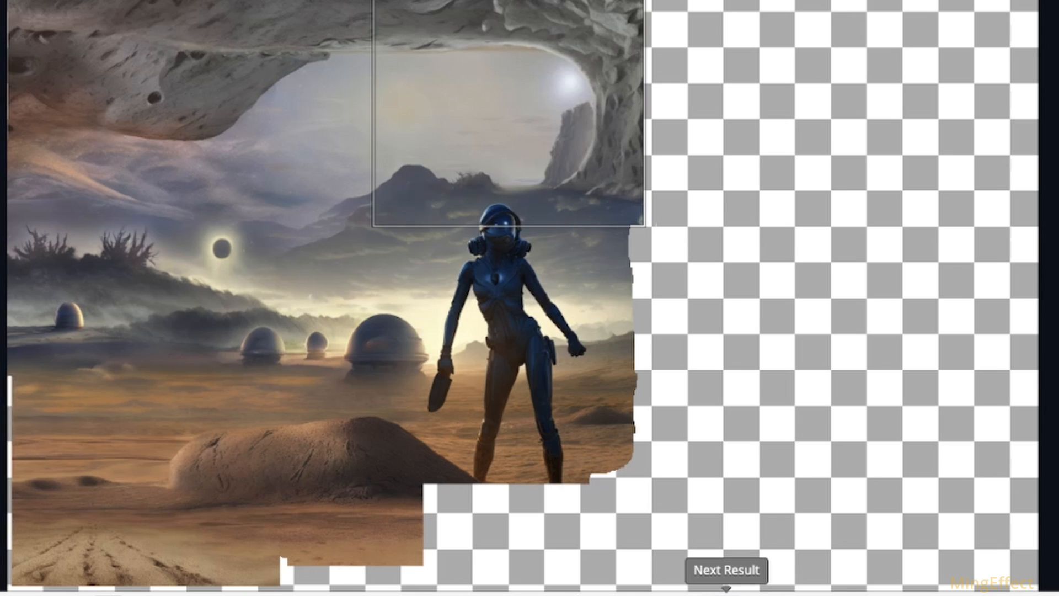
pyautogui.click(725, 593)
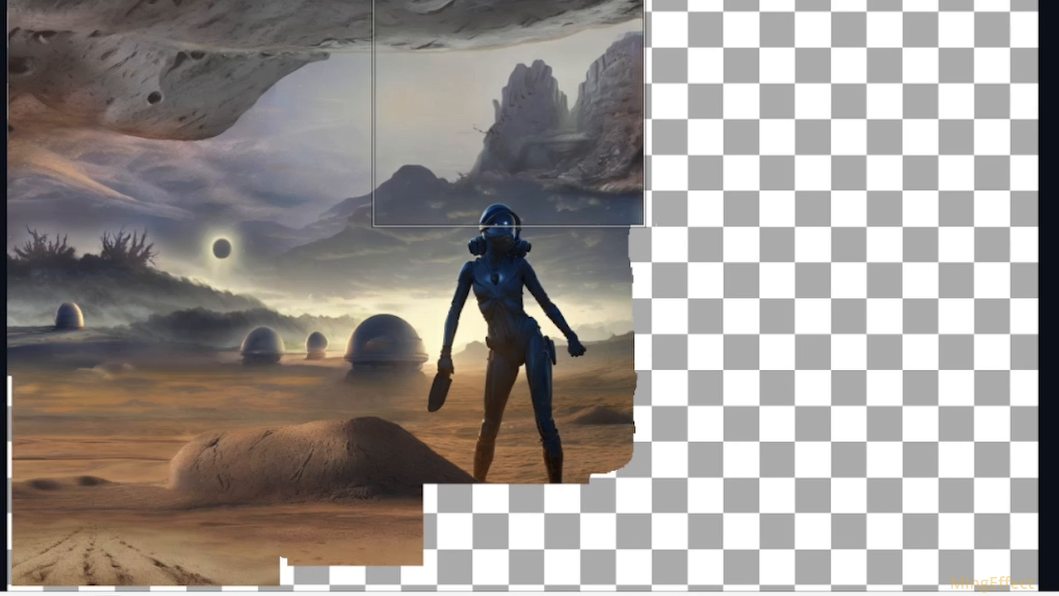
pyautogui.click(726, 593)
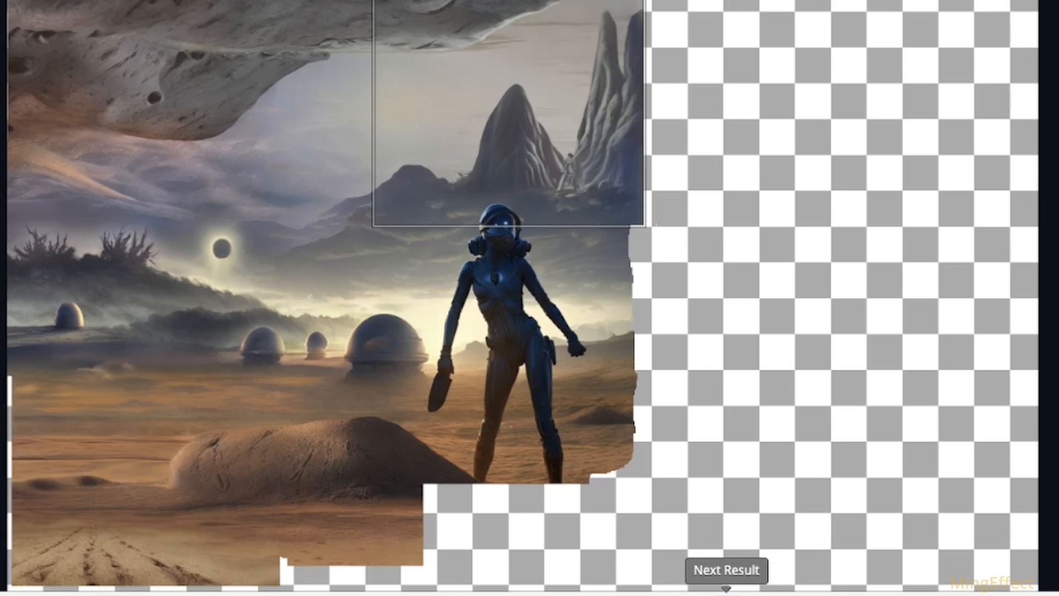
pyautogui.click(494, 316)
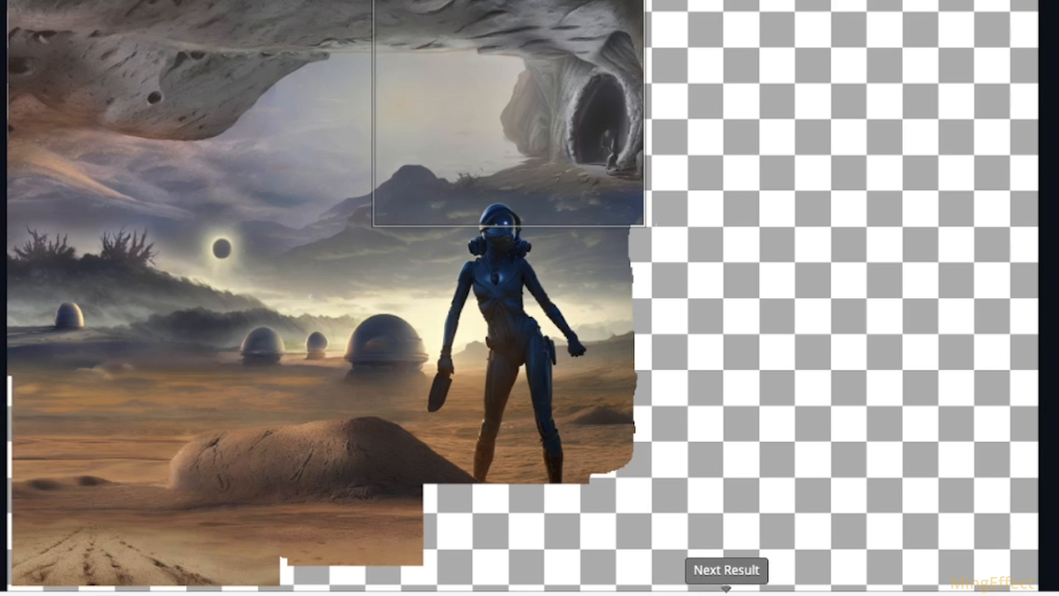
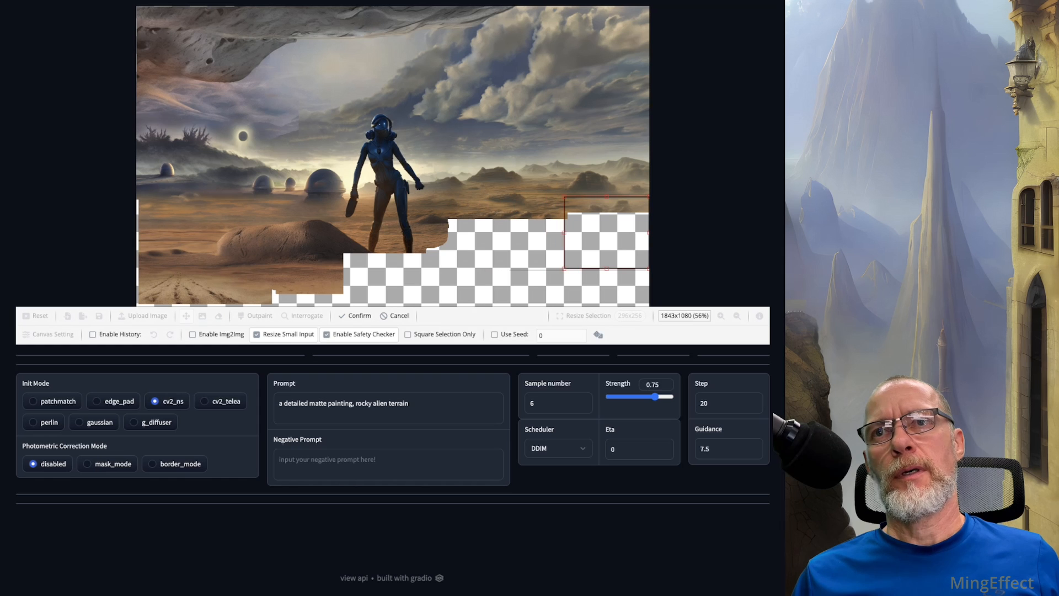
# Step: Move the selection over the empty area beside the figure's right-hand leg, outpaint it and choose the result with plain sandy ground
pyautogui.moveTo(606, 233); pyautogui.dragTo(461, 237)
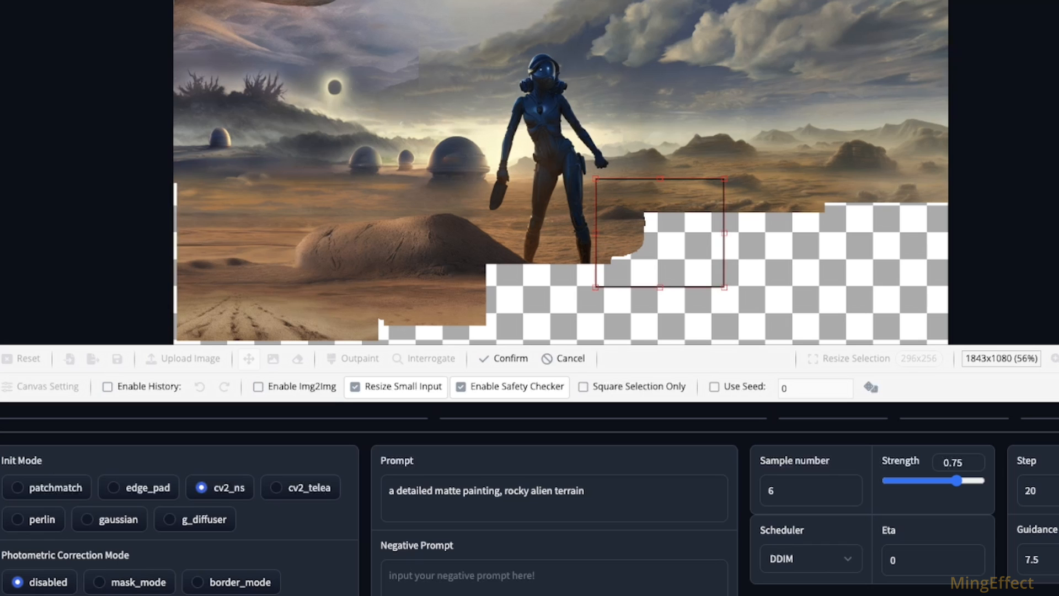
pyautogui.click(355, 315)
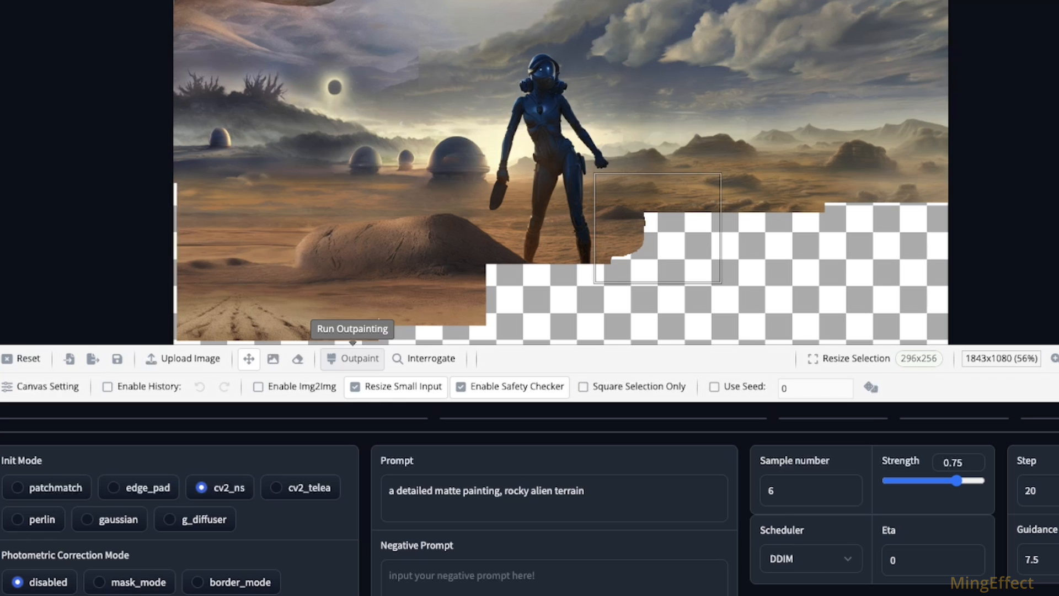
pyautogui.click(353, 359)
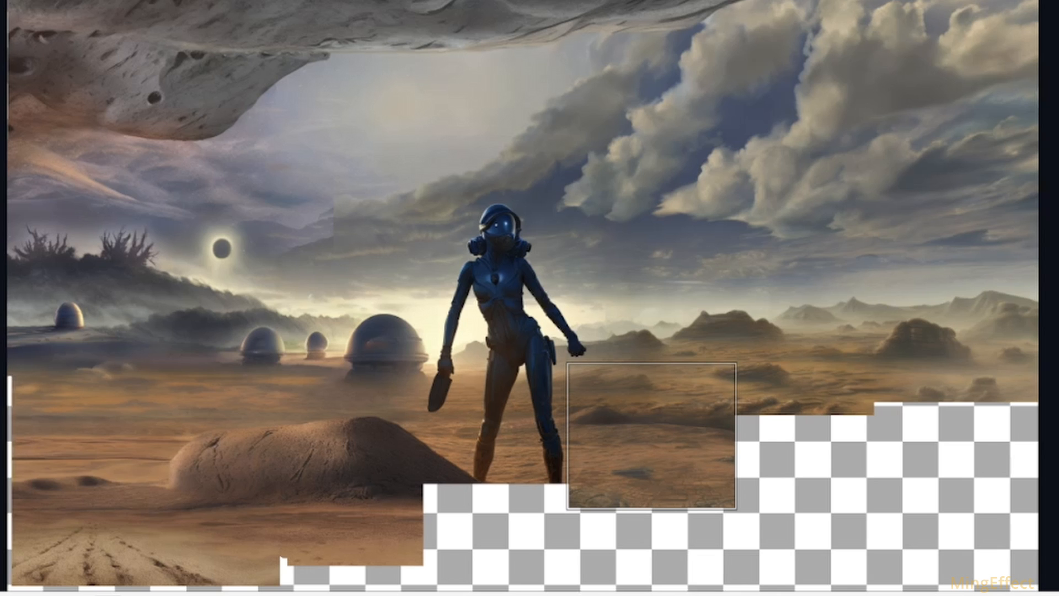
pyautogui.click(727, 595)
pyautogui.click(726, 594)
pyautogui.click(726, 594)
pyautogui.click(726, 592)
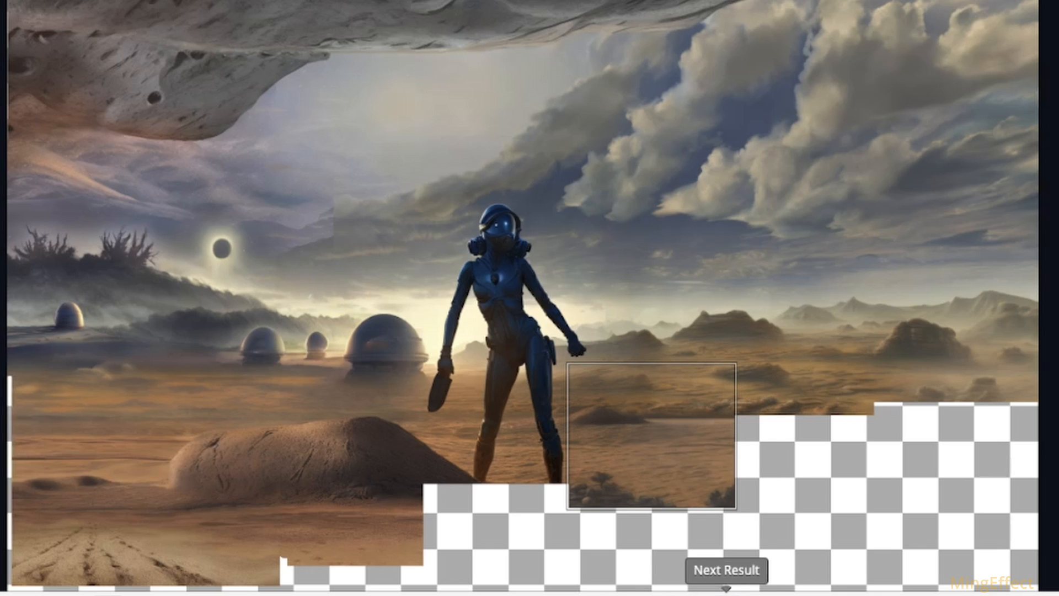
pyautogui.click(726, 591)
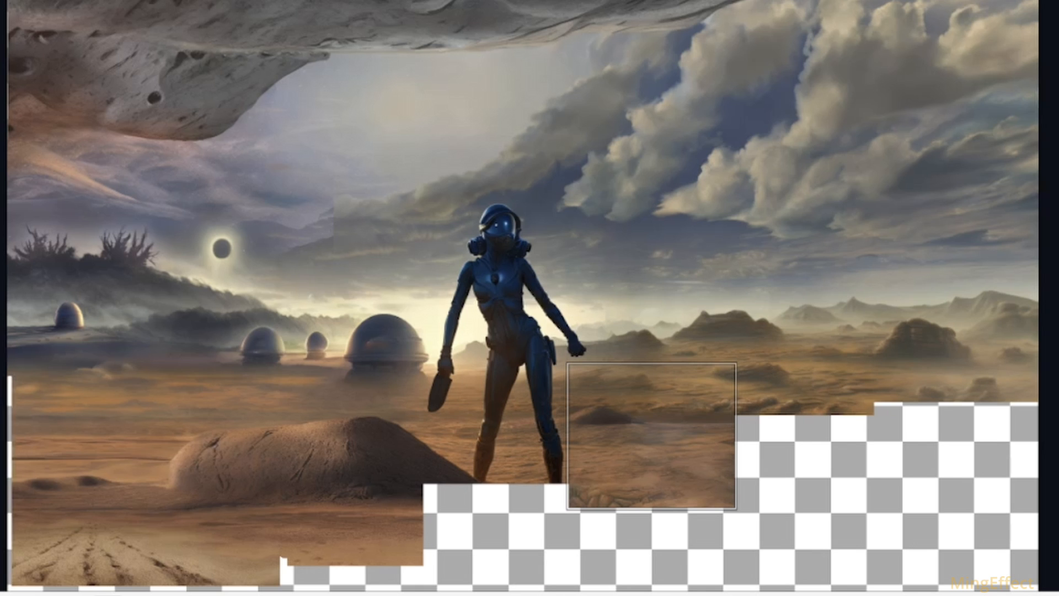
# Step: Move the selection over the figure's missing feet, outpaint it and accept the result with both boots standing on the ground
pyautogui.moveTo(652, 436); pyautogui.dragTo(498, 484)
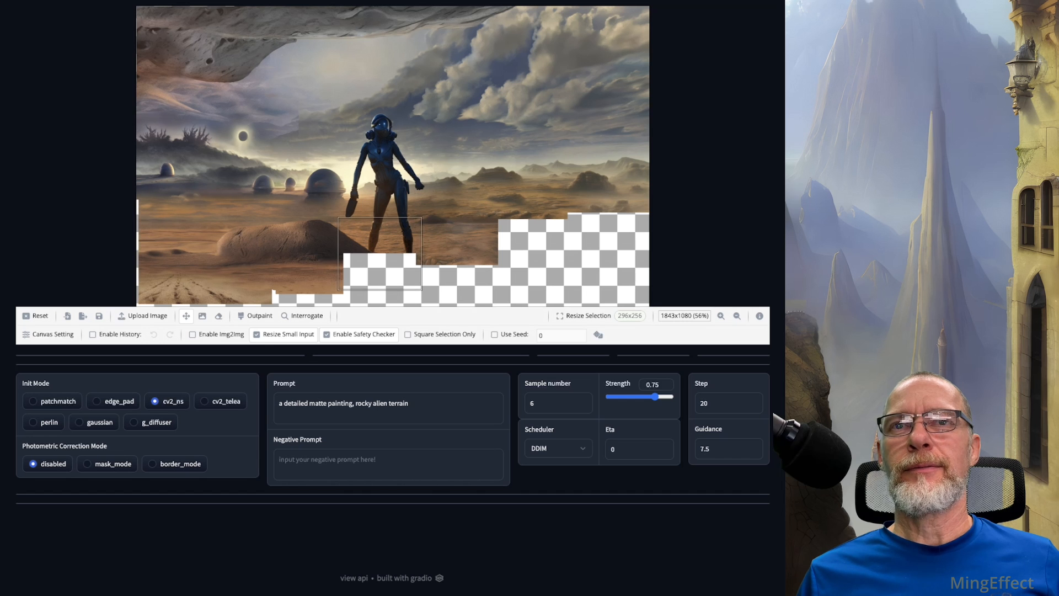
pyautogui.moveTo(380, 253); pyautogui.dragTo(381, 253)
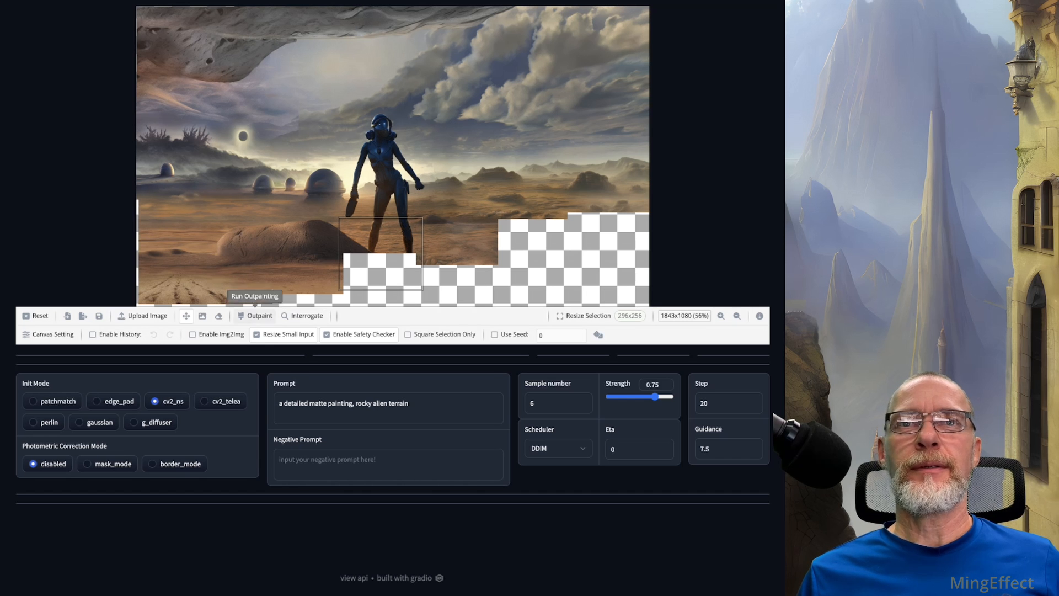
pyautogui.click(255, 316)
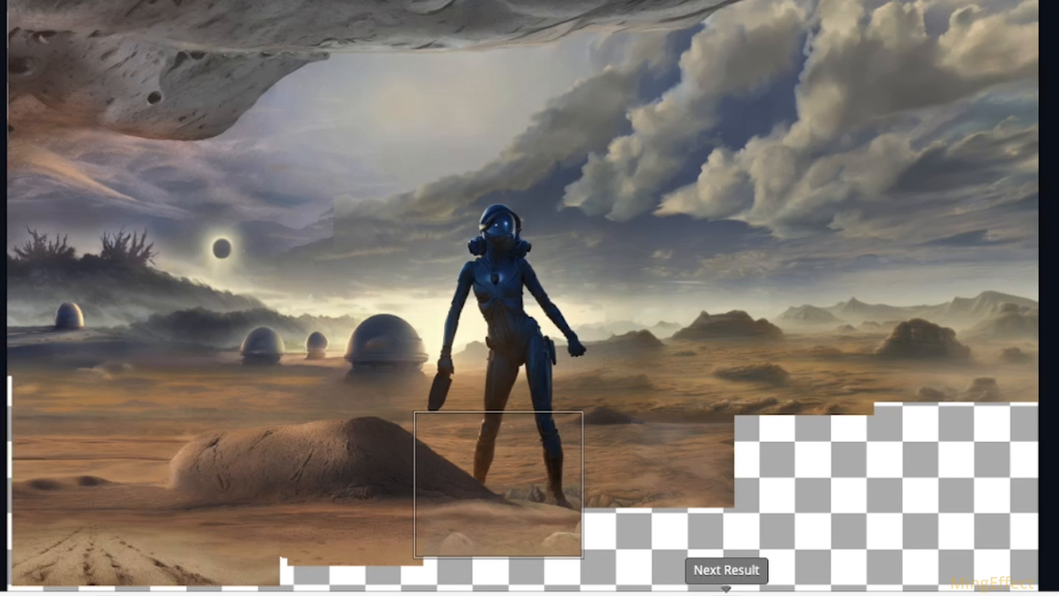
pyautogui.click(726, 595)
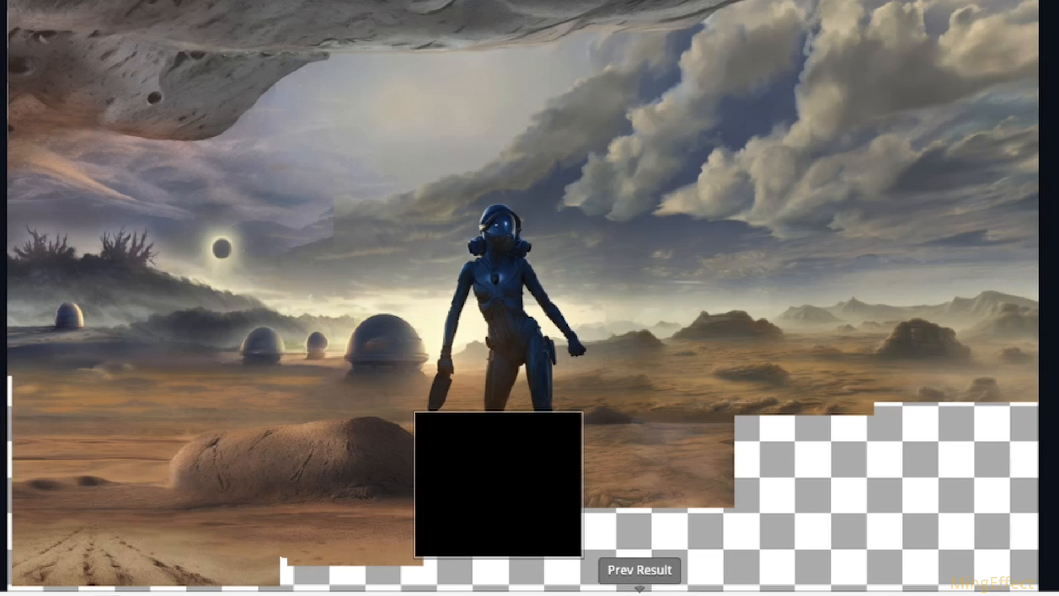
pyautogui.click(726, 594)
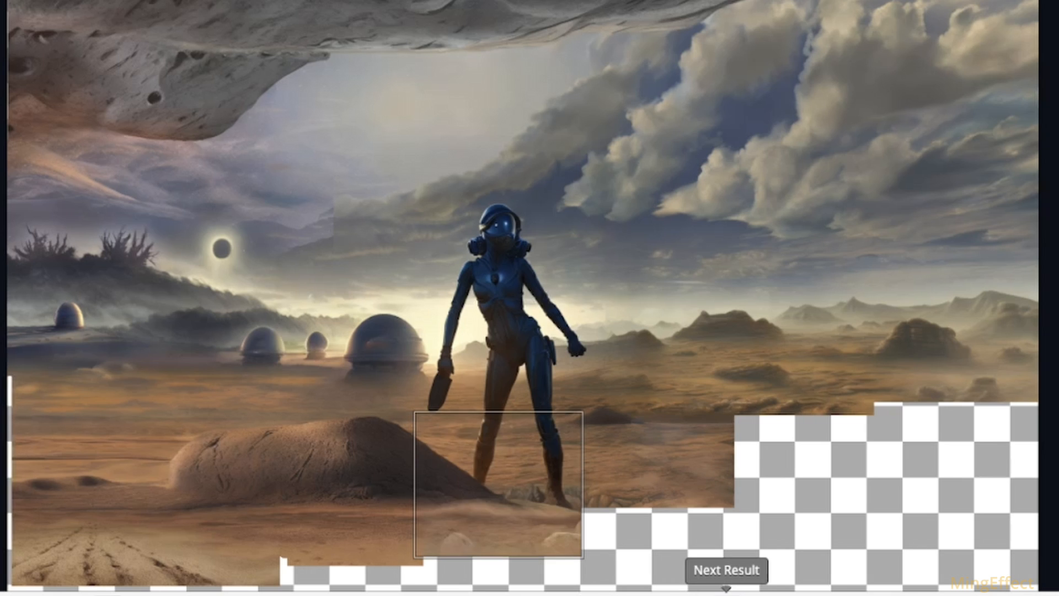
pyautogui.click(442, 593)
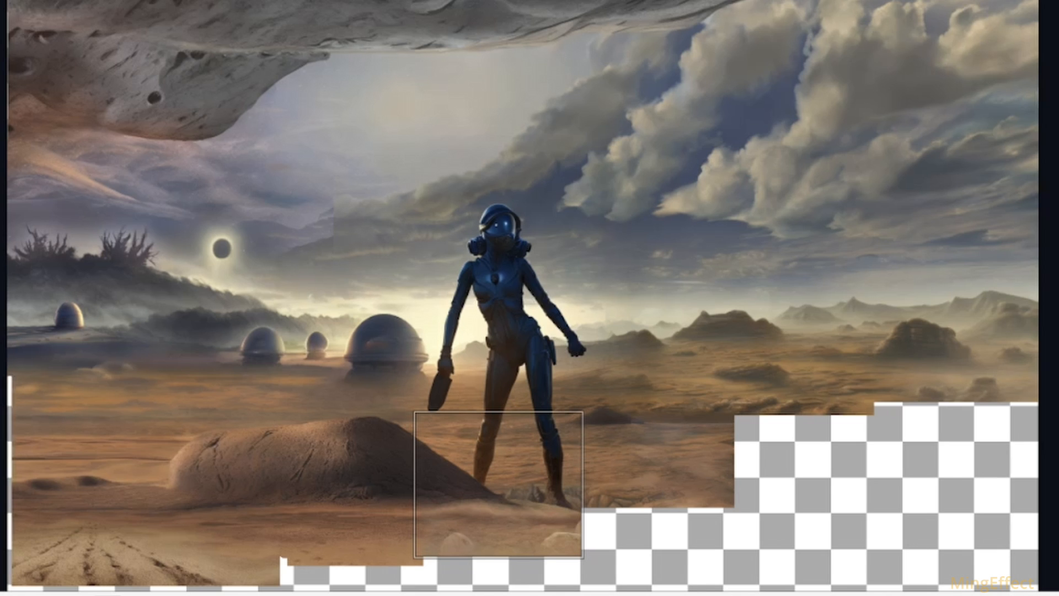
# Step: Outpaint the empty ground just right of the figure's feet, compare all results and accept the sixth one with rounded rocks
pyautogui.moveTo(636, 276); pyautogui.dragTo(656, 284)
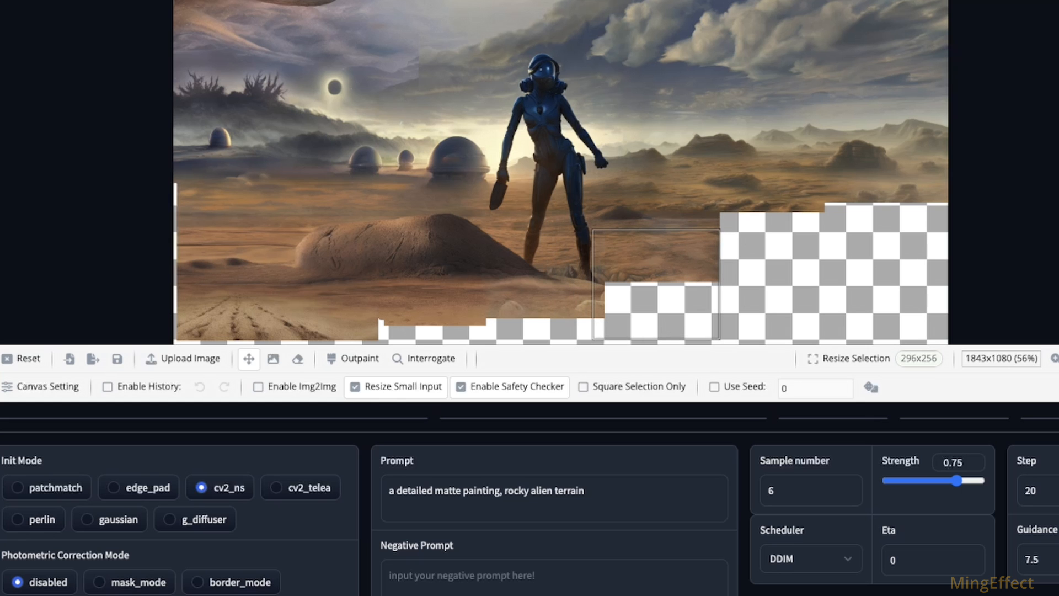
pyautogui.click(356, 359)
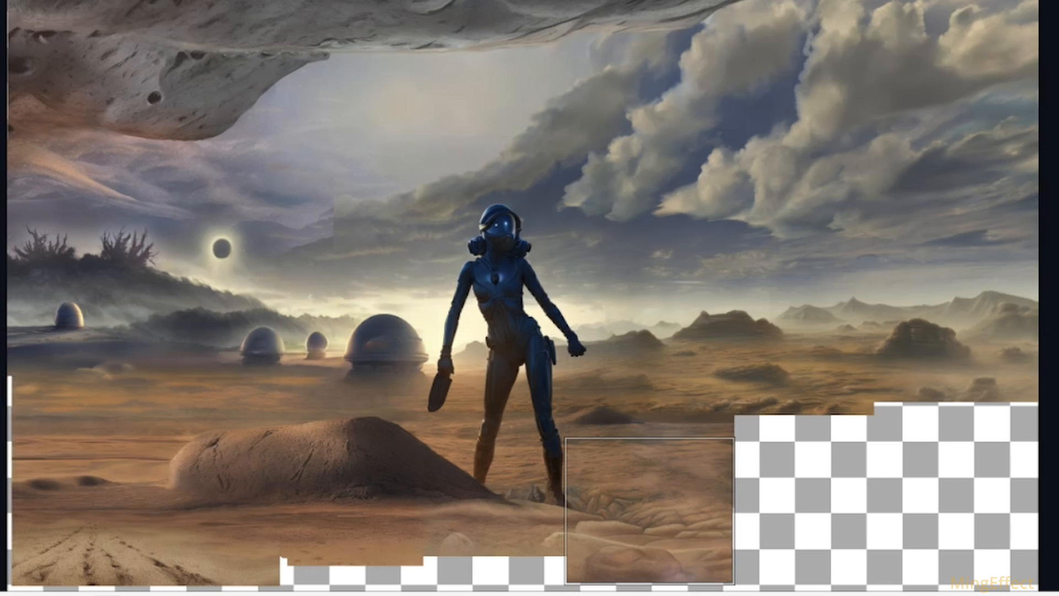
pyautogui.click(726, 595)
pyautogui.click(726, 594)
pyautogui.click(727, 594)
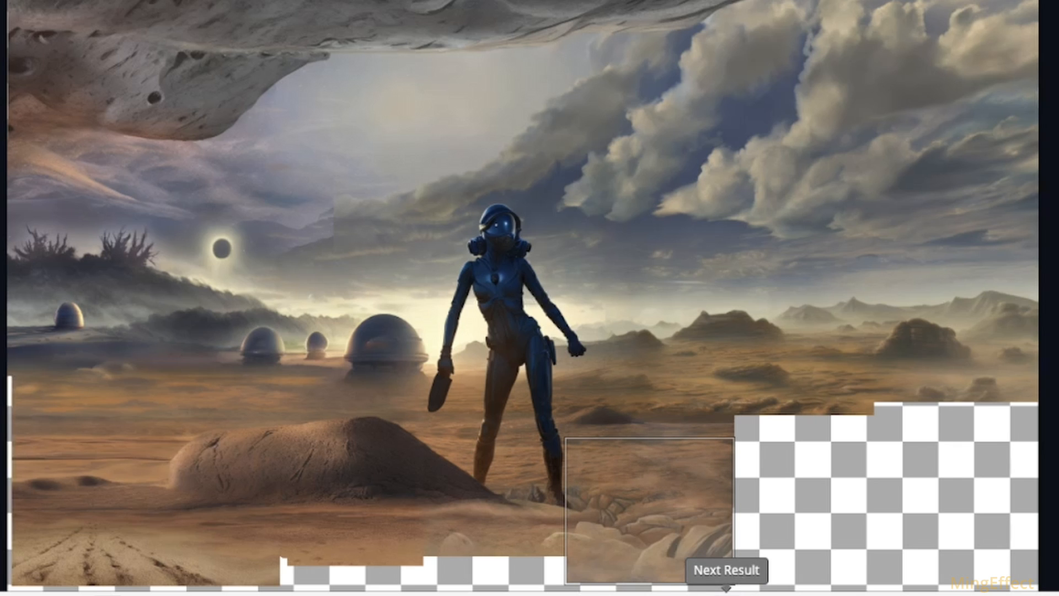
pyautogui.click(726, 594)
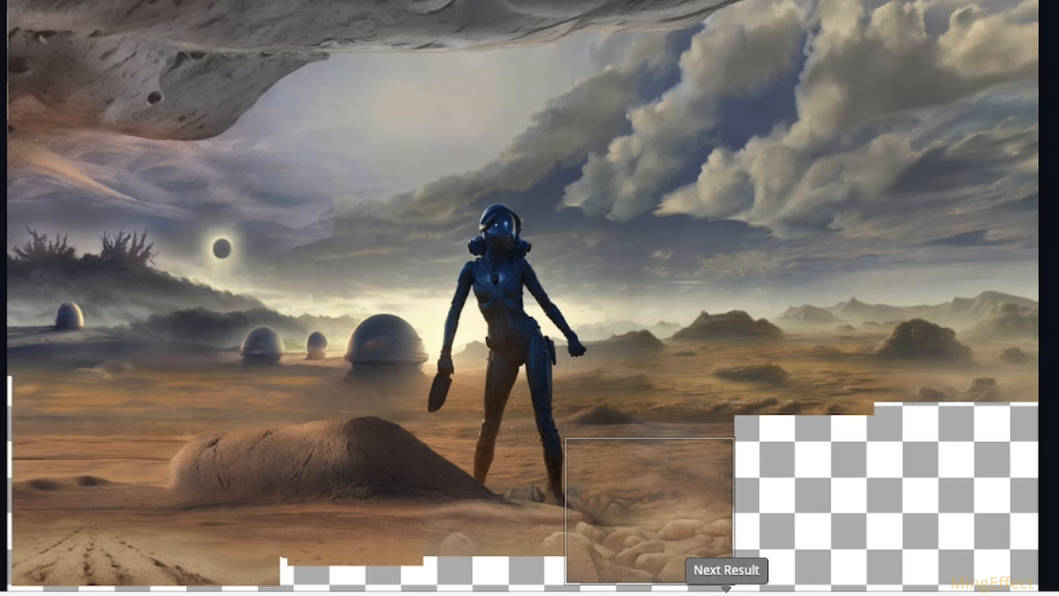
pyautogui.click(727, 595)
pyautogui.click(727, 595)
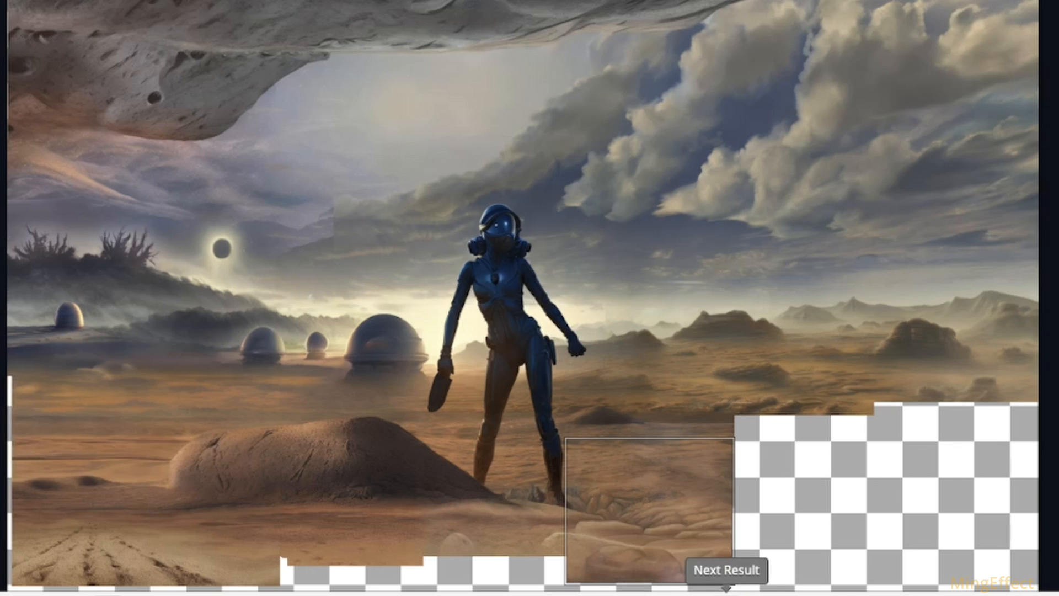
pyautogui.click(726, 595)
pyautogui.click(727, 594)
pyautogui.click(726, 595)
pyautogui.click(726, 595)
pyautogui.click(726, 594)
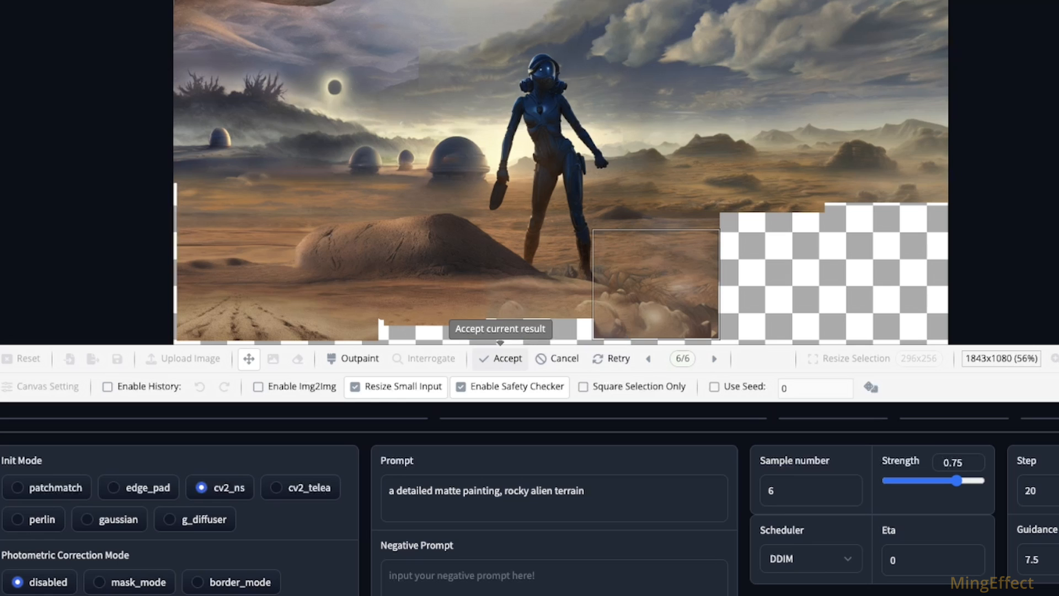
pyautogui.click(500, 360)
# Step: Move the selection over the gap below the figure's feet, outpaint it and accept the result with mostly bare sand
pyautogui.moveTo(656, 284)
pyautogui.mouseDown()
pyautogui.moveTo(721, 291)
pyautogui.moveTo(538, 292)
pyautogui.mouseUp()
pyautogui.click(355, 358)
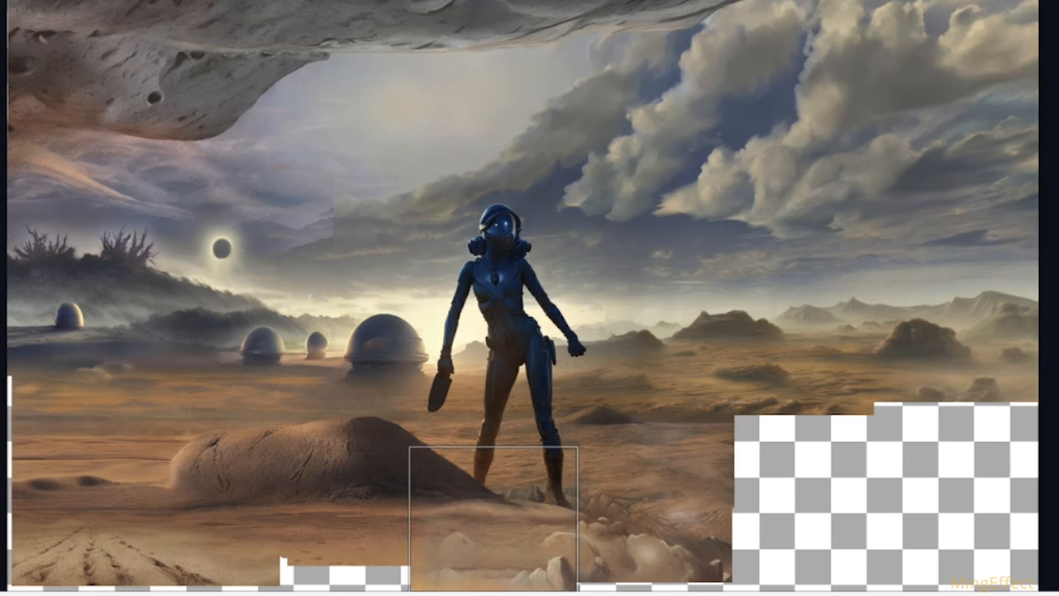
pyautogui.click(727, 595)
pyautogui.click(726, 595)
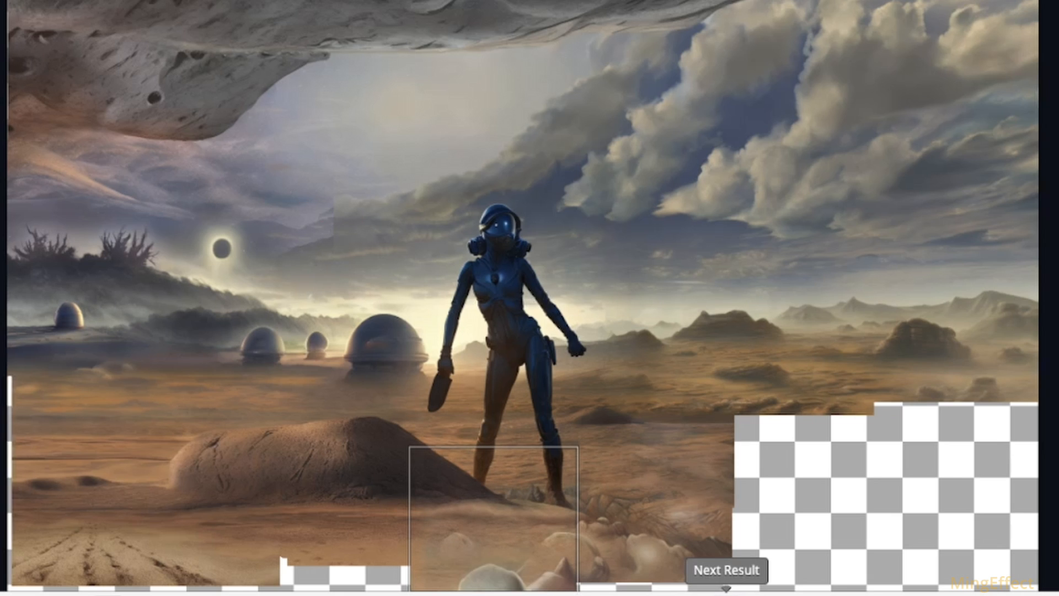
pyautogui.click(726, 595)
pyautogui.click(727, 595)
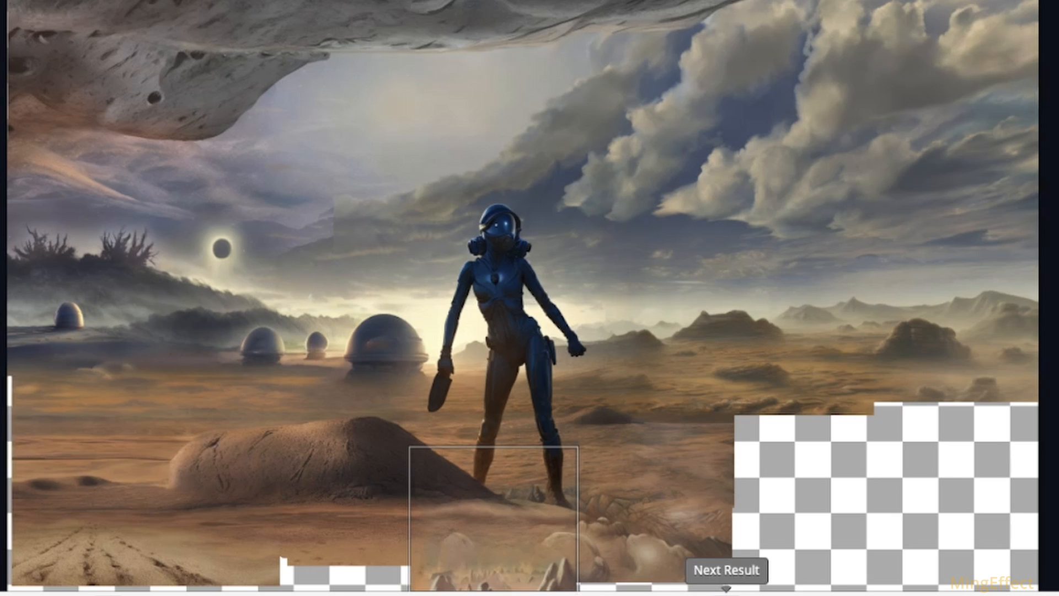
pyautogui.click(727, 595)
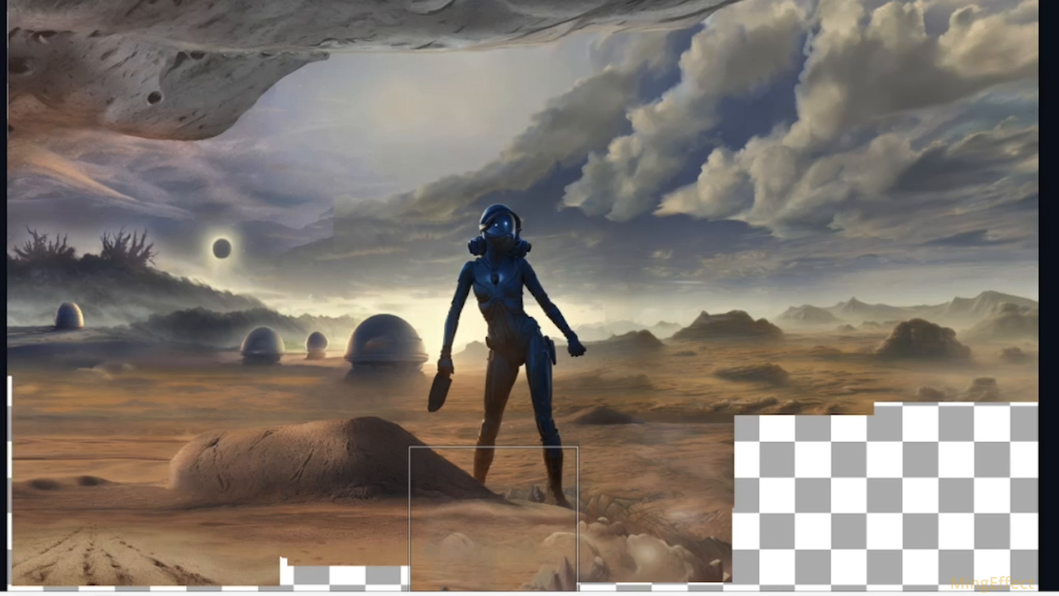
pyautogui.click(442, 595)
# Step: Move the selection over the gap in front of the large mound, outpaint it, compare the results and accept the sixth one
pyautogui.moveTo(486, 529); pyautogui.dragTo(332, 530)
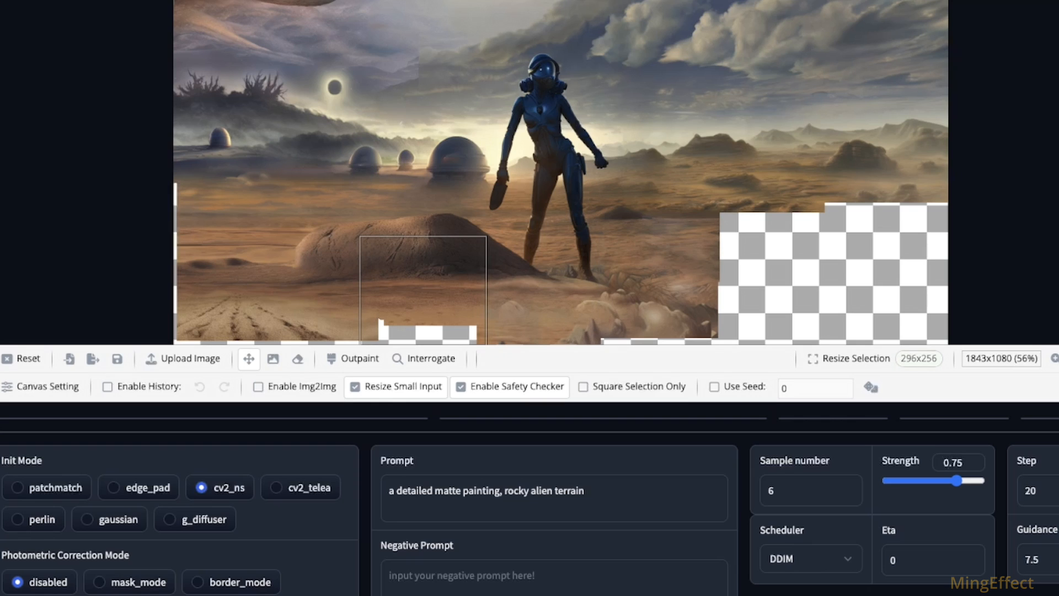
pyautogui.click(355, 359)
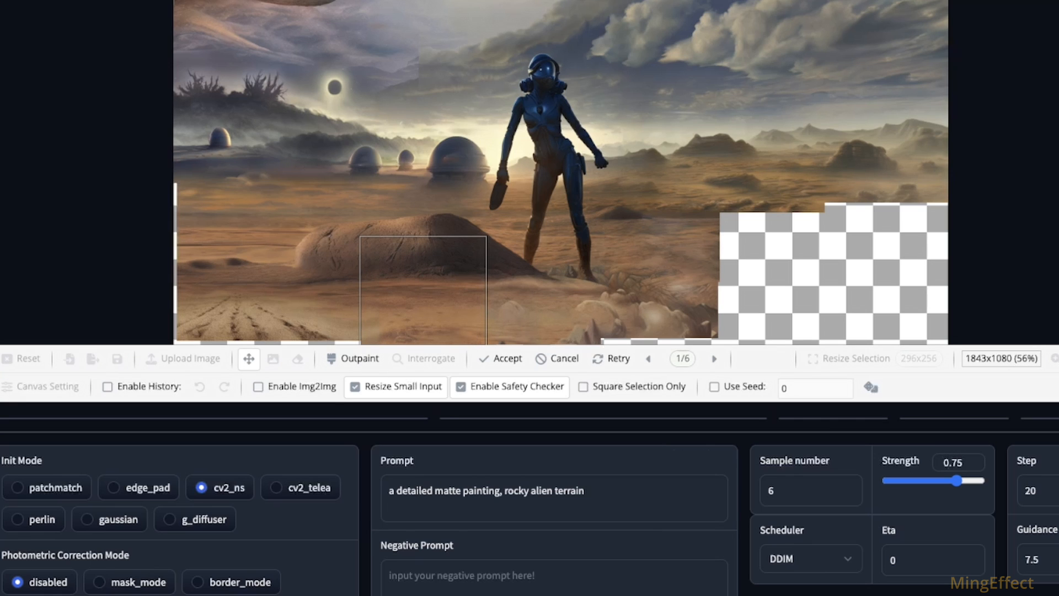
pyautogui.click(714, 359)
pyautogui.click(714, 359)
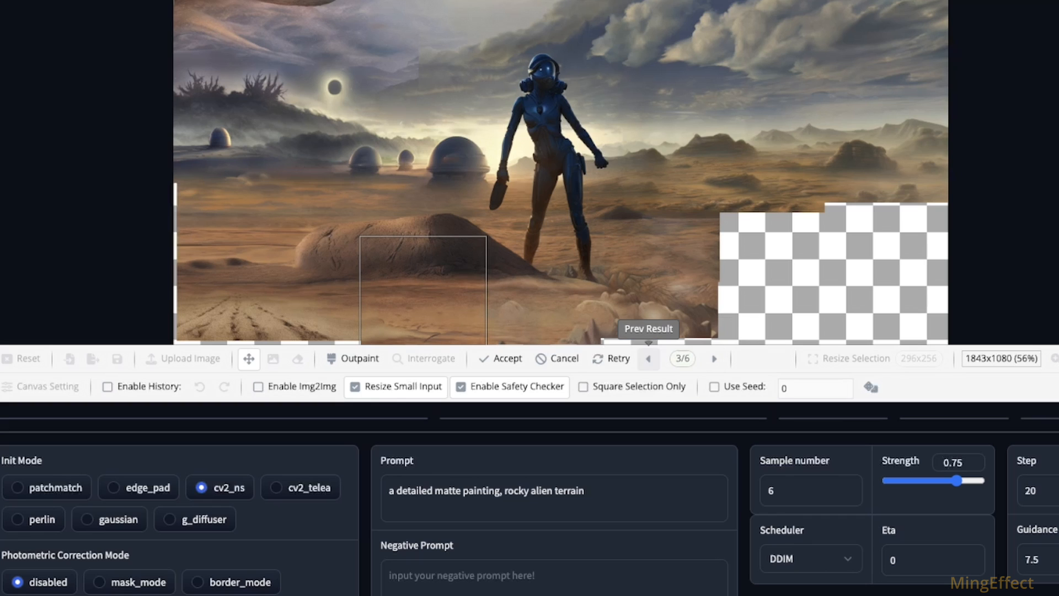
pyautogui.click(649, 358)
pyautogui.click(713, 359)
pyautogui.click(713, 358)
pyautogui.click(713, 359)
pyautogui.click(714, 359)
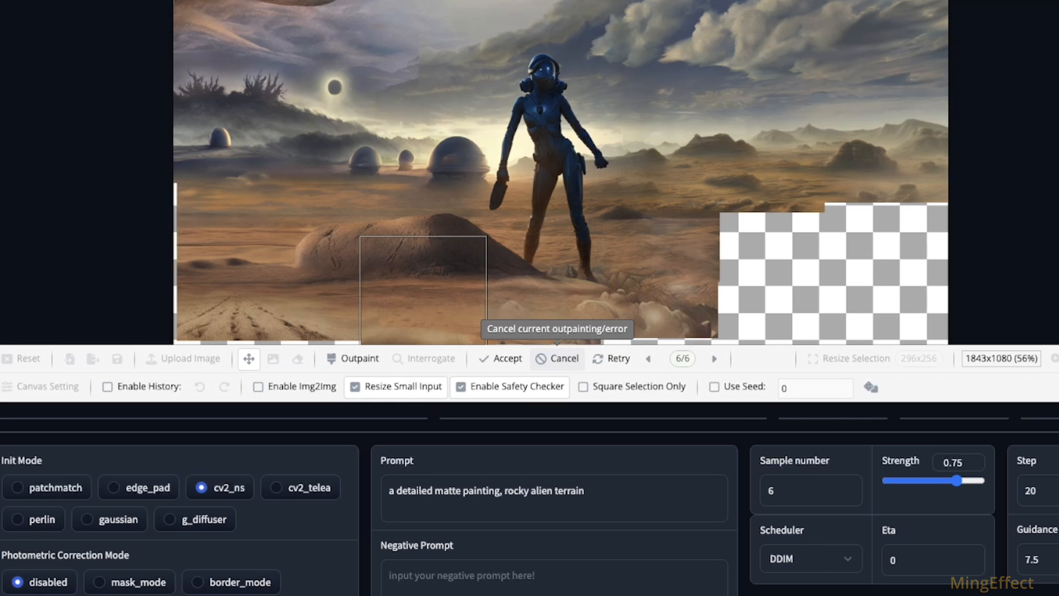
pyautogui.click(500, 359)
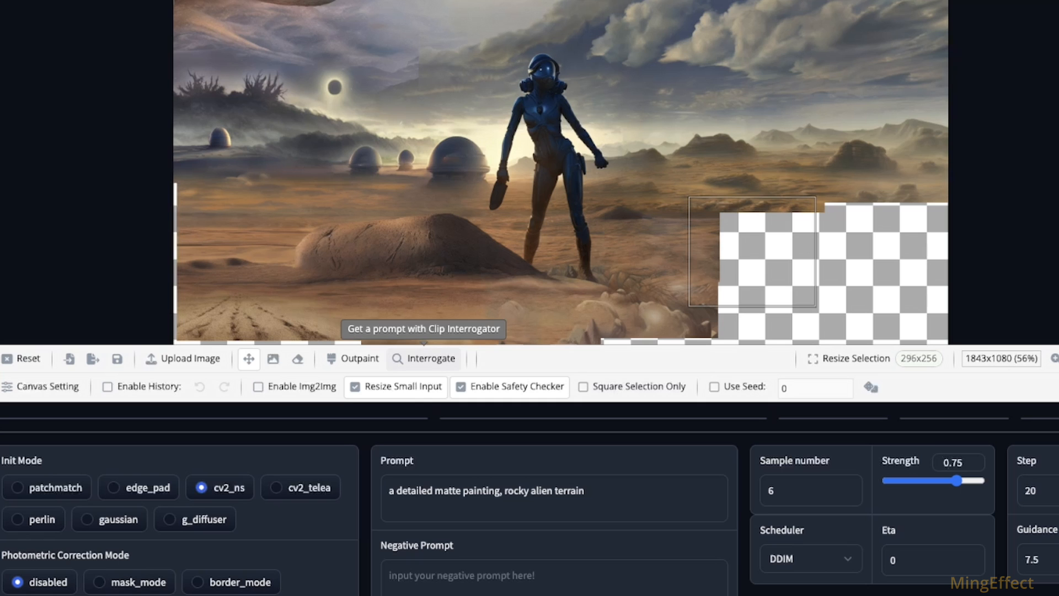
# Step: Try to outpaint the empty area right of the foreground rocks, compare the results and retry the generation
pyautogui.click(353, 359)
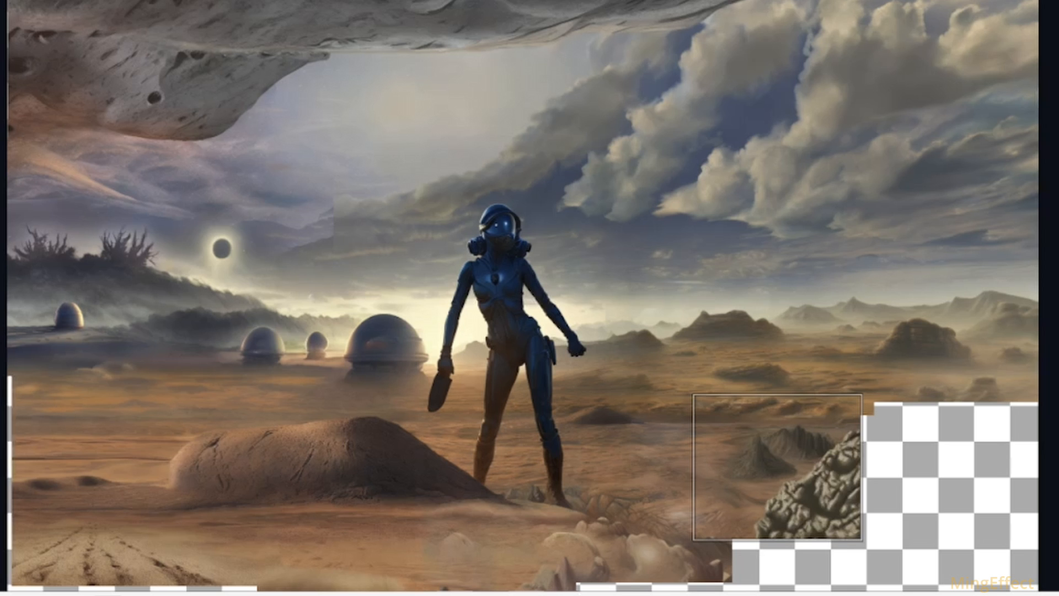
pyautogui.click(726, 592)
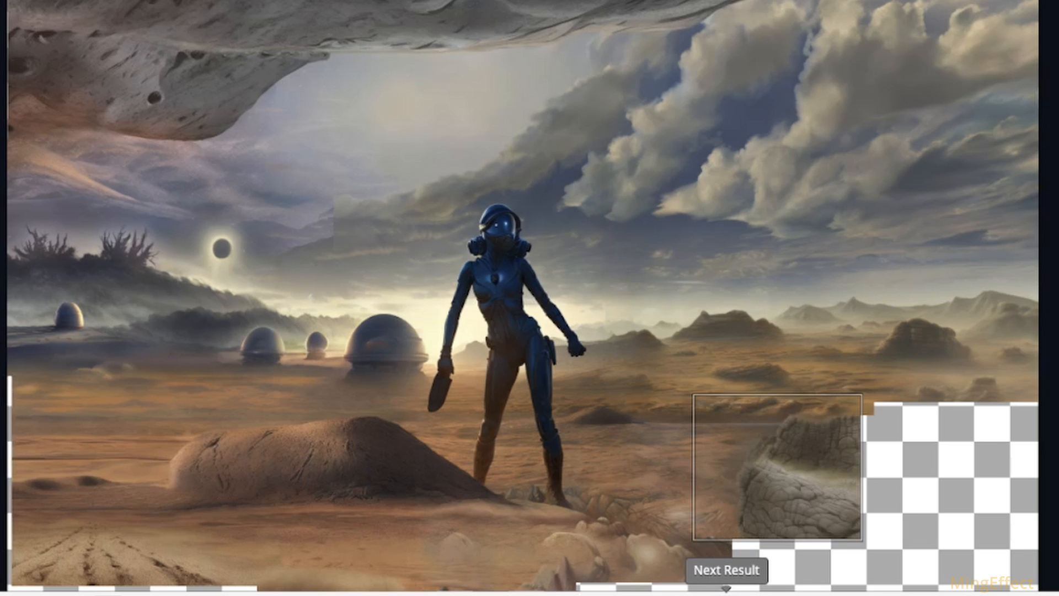
pyautogui.click(726, 593)
pyautogui.click(727, 593)
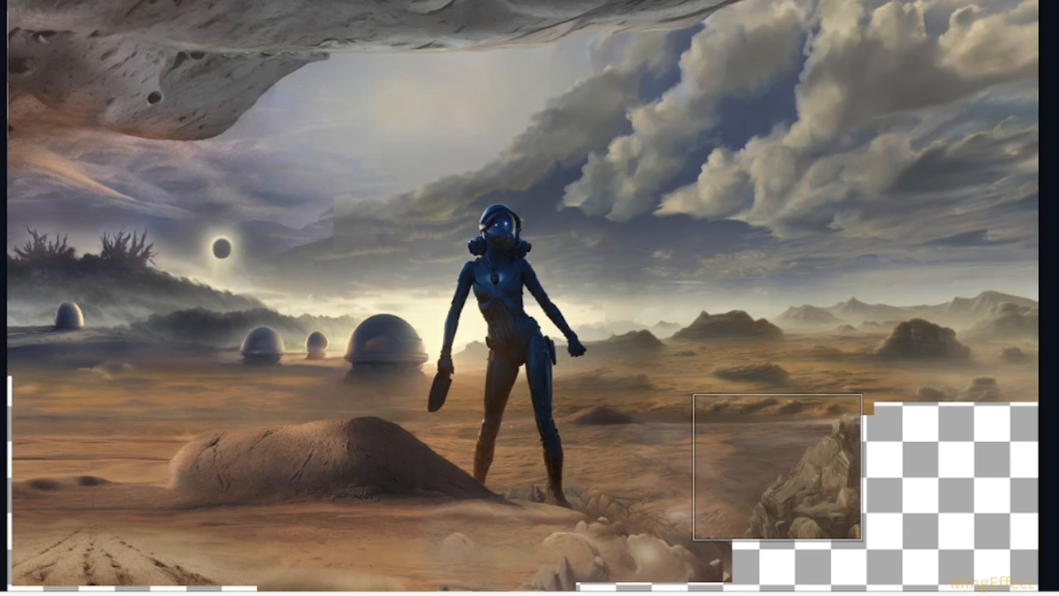
pyautogui.click(726, 593)
pyautogui.click(726, 593)
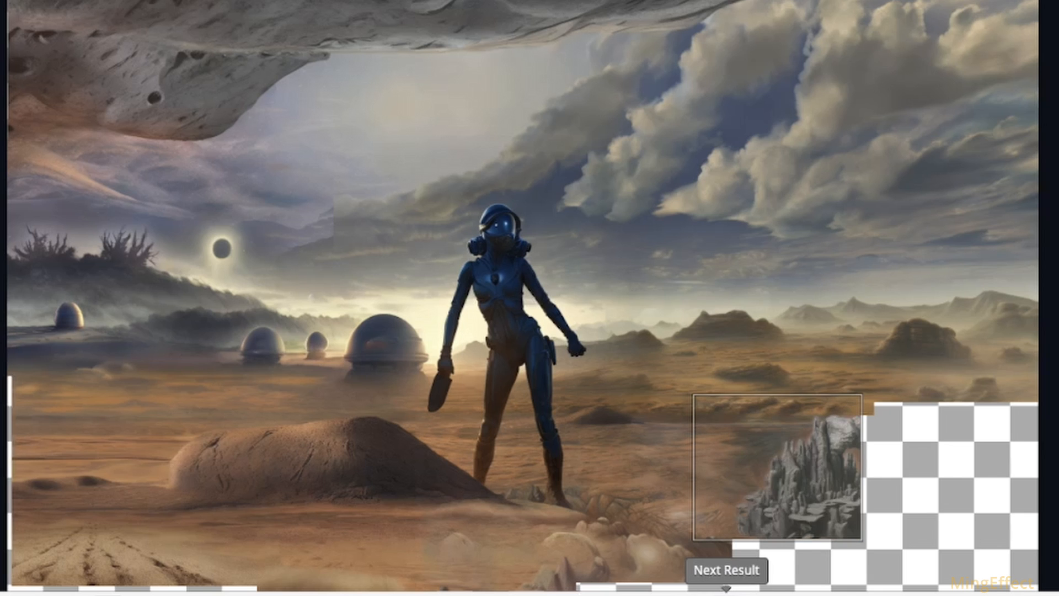
pyautogui.click(727, 593)
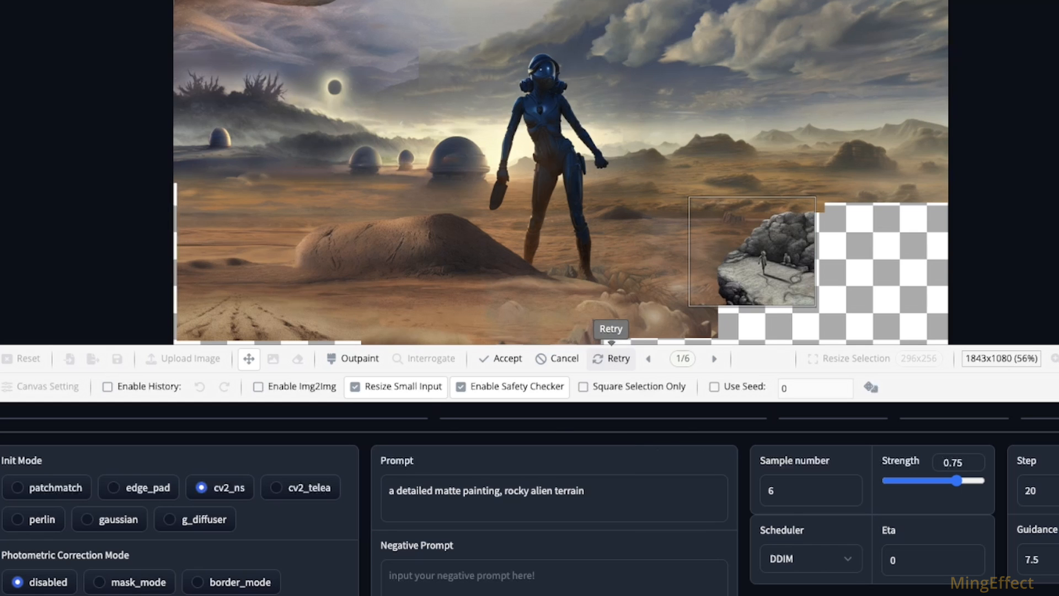
# Step: Compare all the regenerated results for the selected area right of the foreground rocks
pyautogui.click(714, 358)
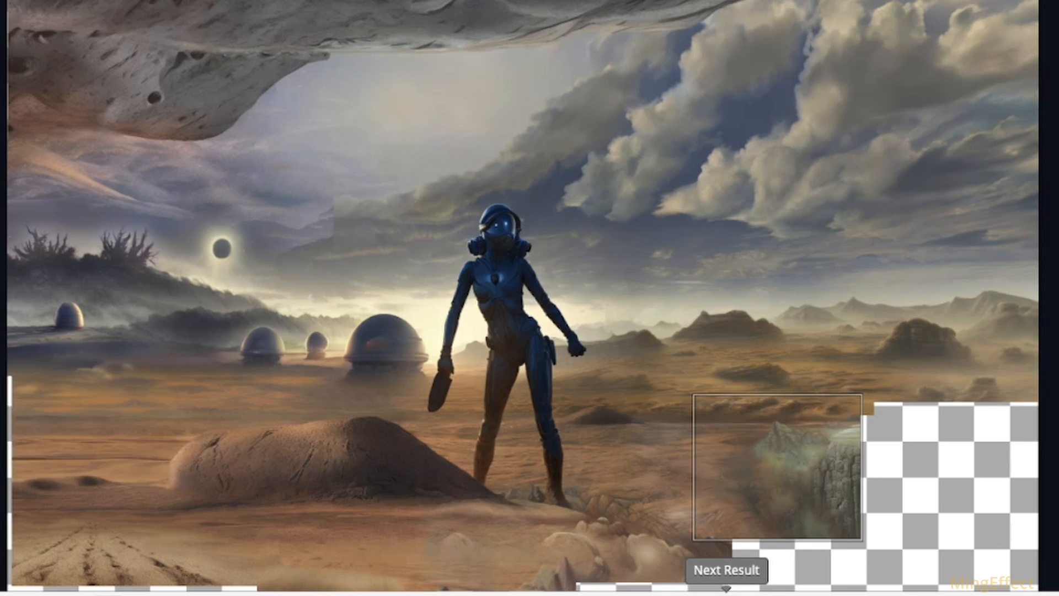
pyautogui.click(725, 594)
pyautogui.click(726, 595)
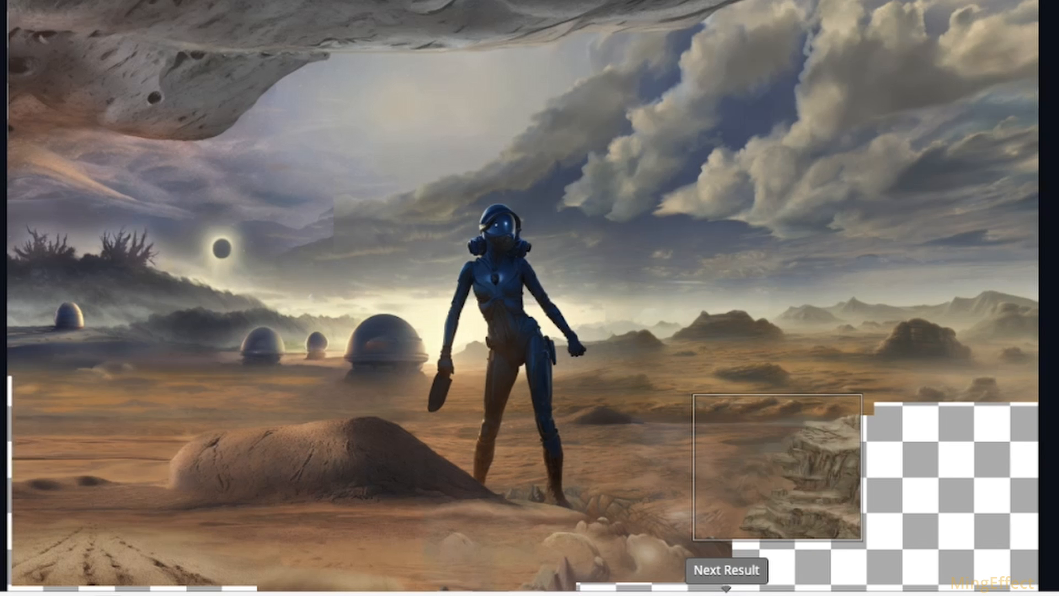
pyautogui.click(726, 594)
pyautogui.click(726, 594)
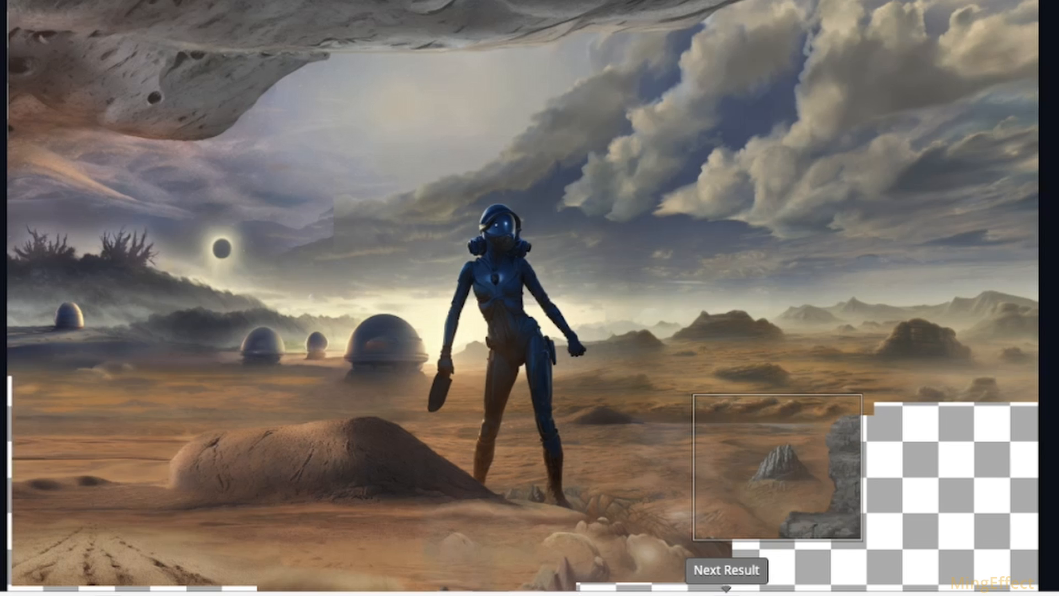
pyautogui.click(726, 595)
pyautogui.click(640, 595)
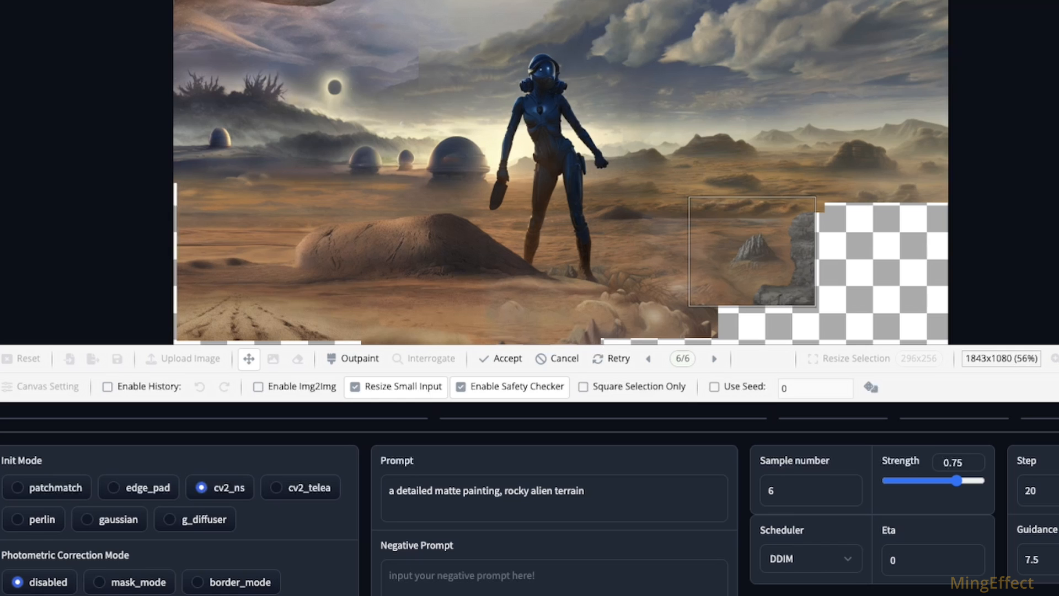
# Step: Replace "rocky" with "rough" in the prompt, regenerate the selected area, compare the results and discard them
pyautogui.click(526, 490)
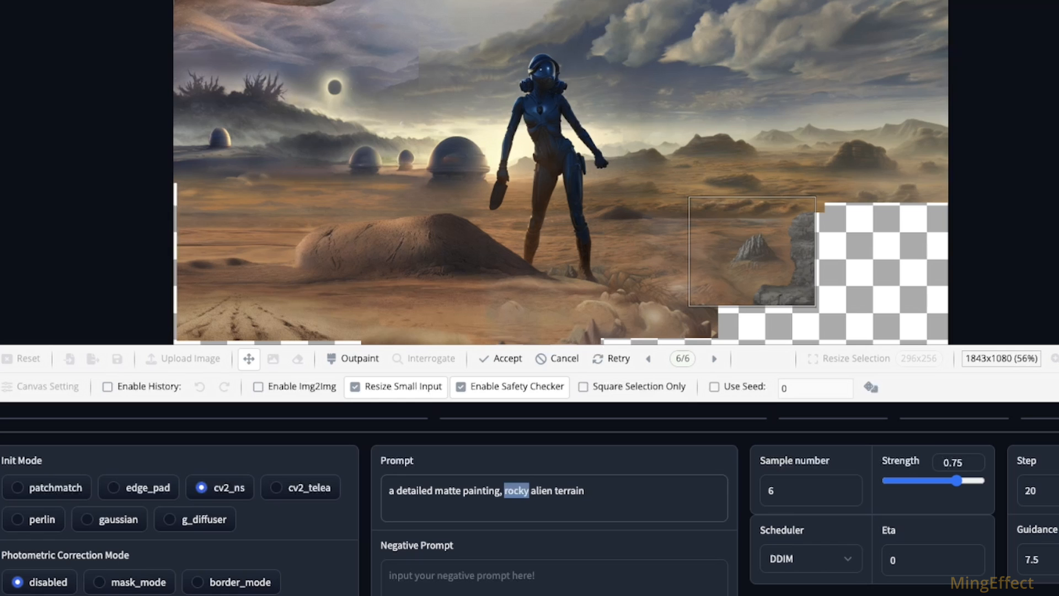
pyautogui.write('ru')
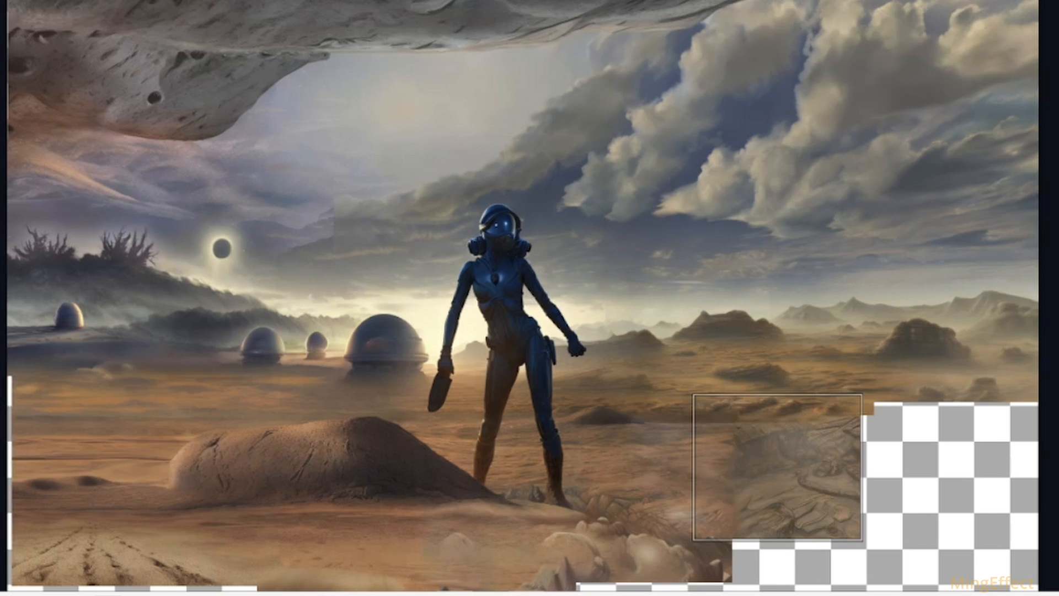
pyautogui.click(726, 594)
pyautogui.click(726, 595)
pyautogui.click(727, 594)
pyautogui.click(726, 594)
pyautogui.click(726, 594)
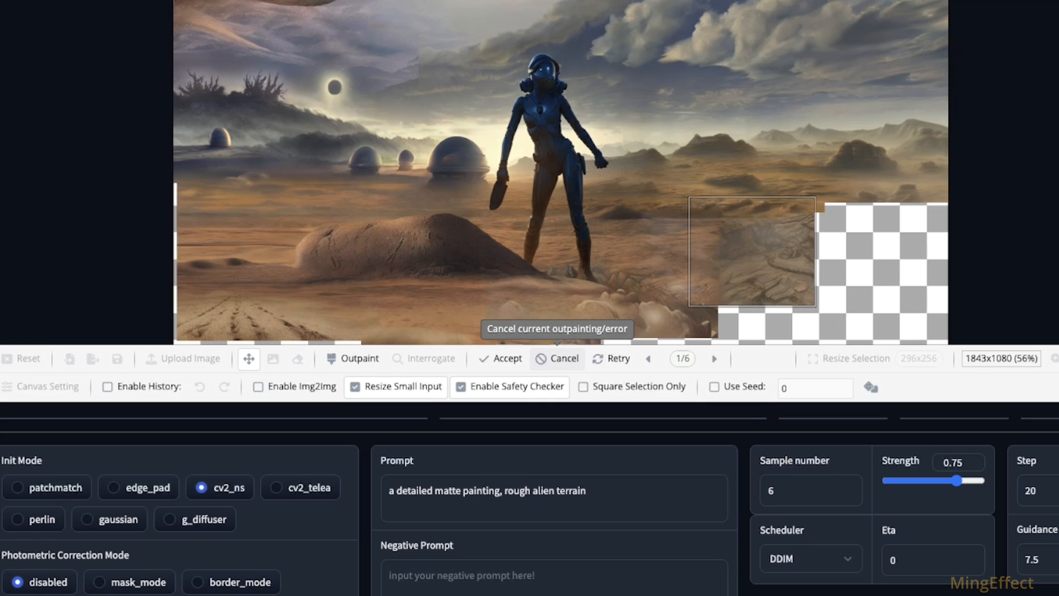
pyautogui.click(557, 358)
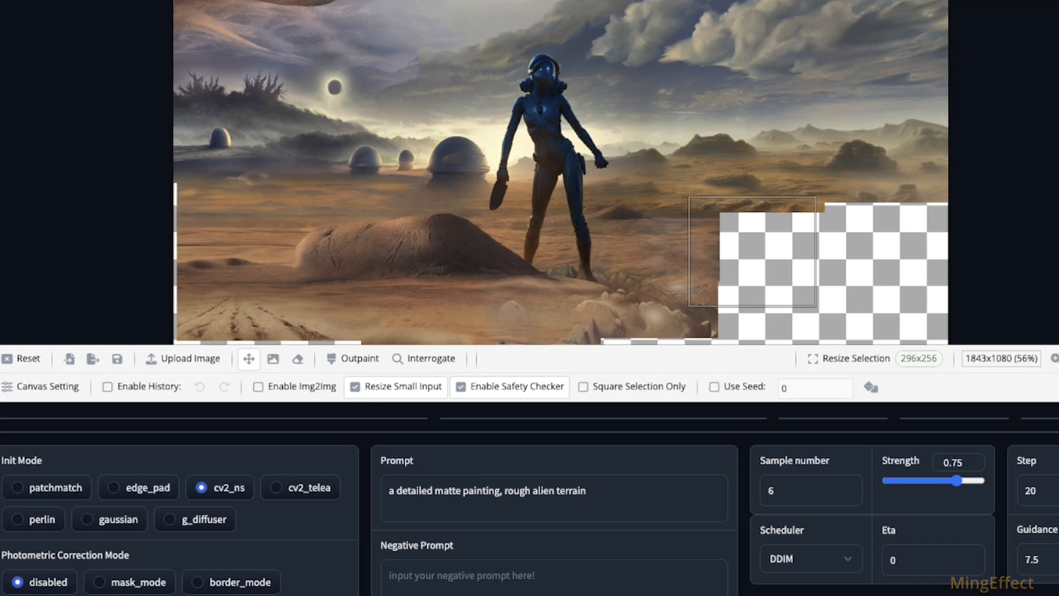
# Step: Try outpainting the same area with the patchmatch init mode, compare the results and discard them
pyautogui.click(353, 358)
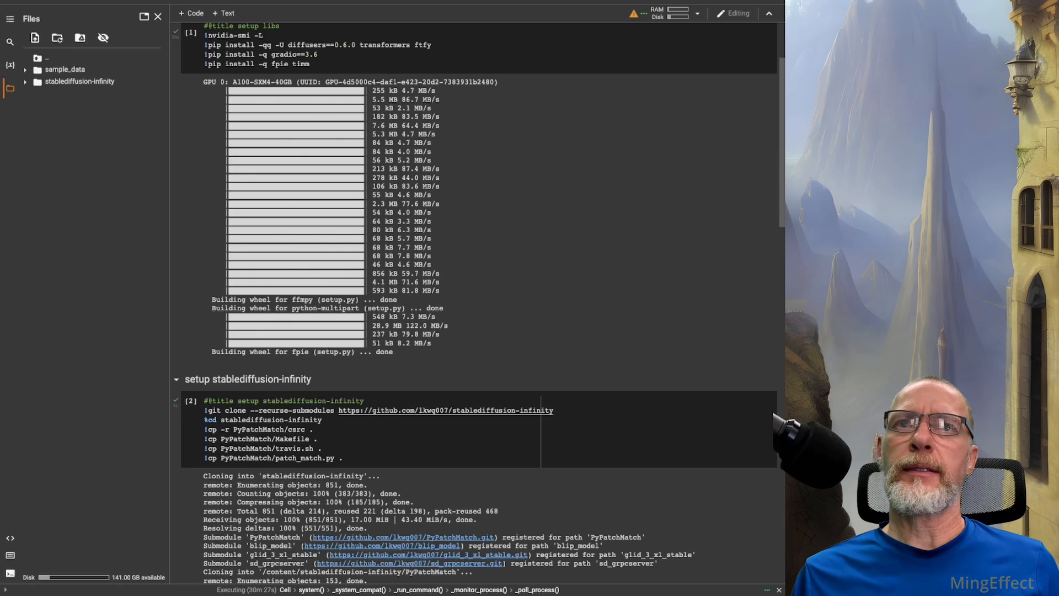
pyautogui.scroll(-15, 479, 303)
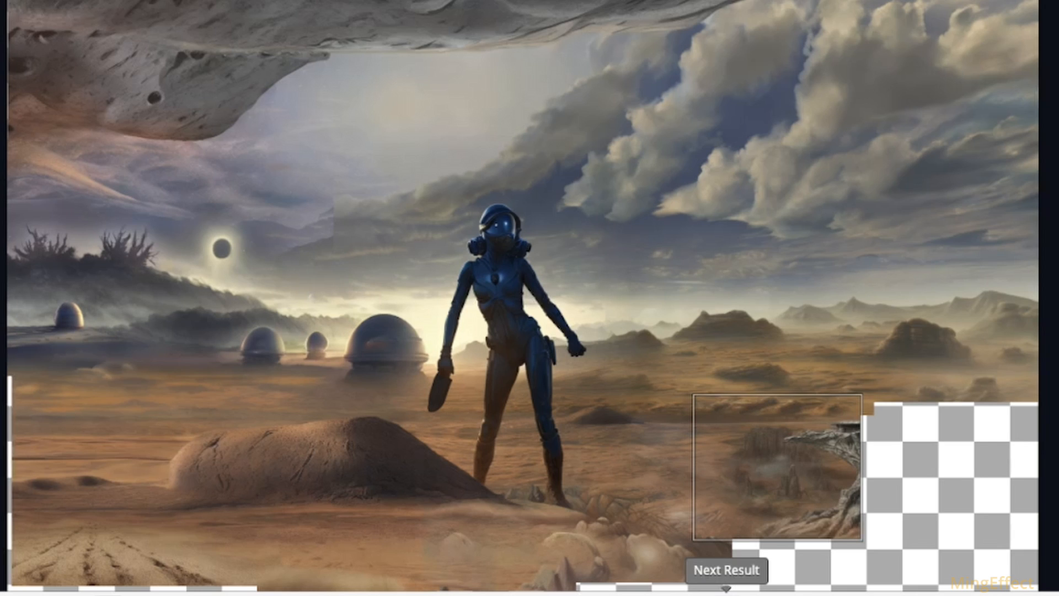
pyautogui.click(726, 592)
pyautogui.click(726, 593)
pyautogui.click(727, 593)
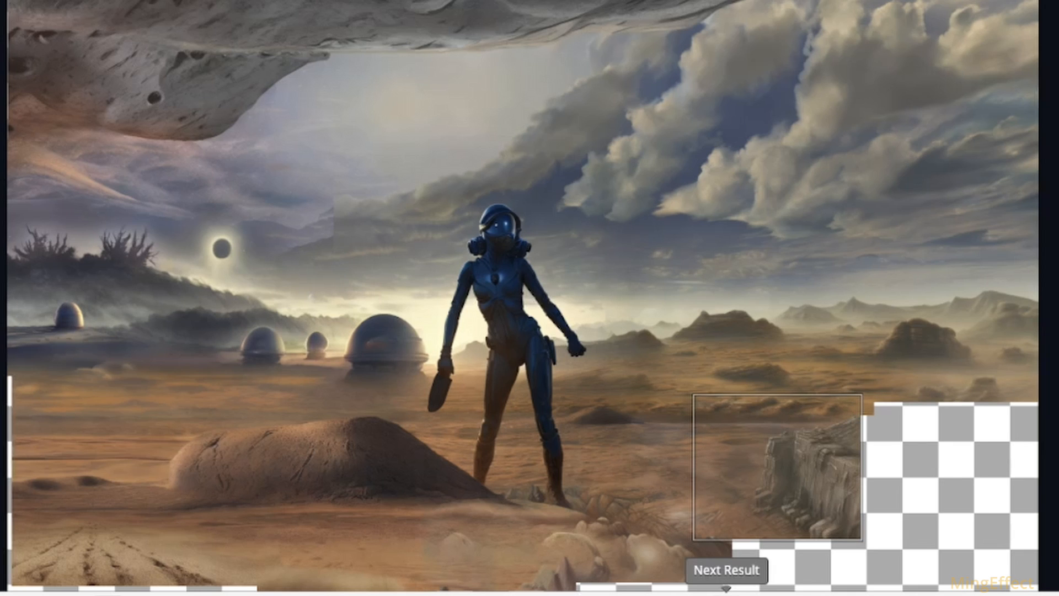
pyautogui.click(726, 592)
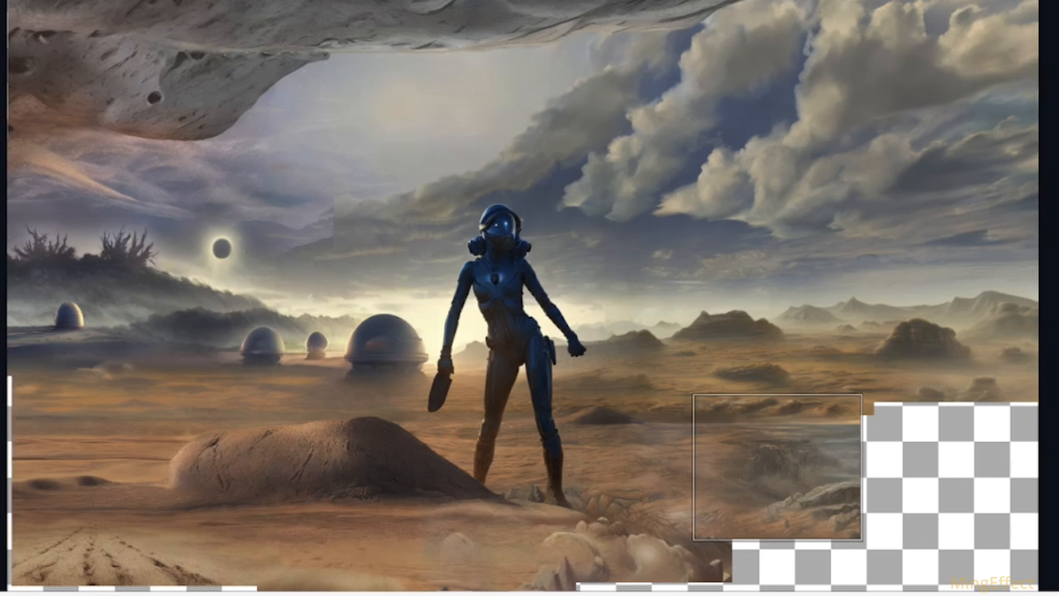
pyautogui.click(557, 358)
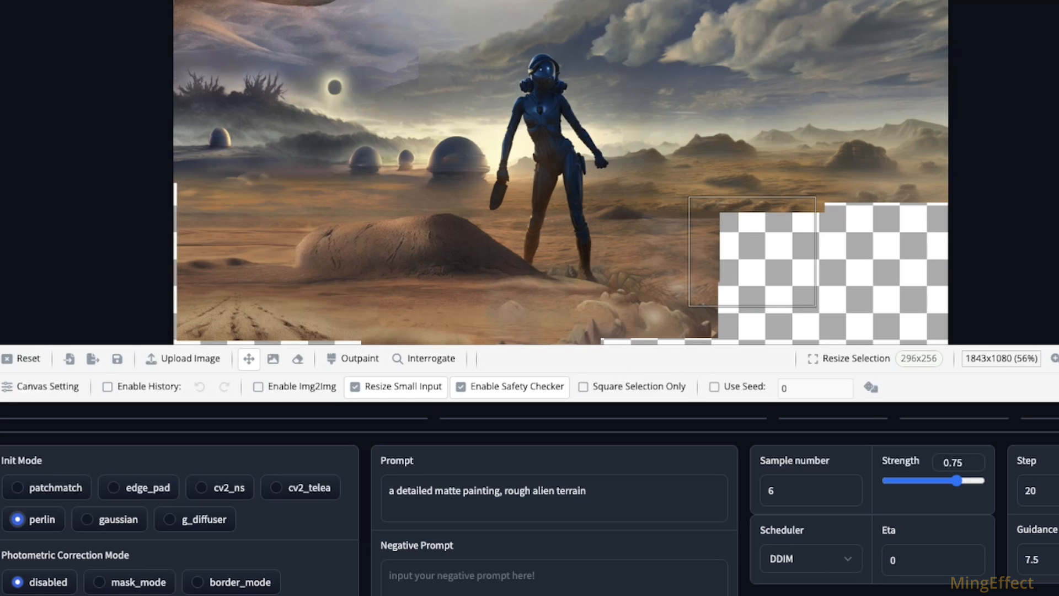
# Step: Try outpainting the same area with the perlin init mode, compare all six results and discard them
pyautogui.click(360, 358)
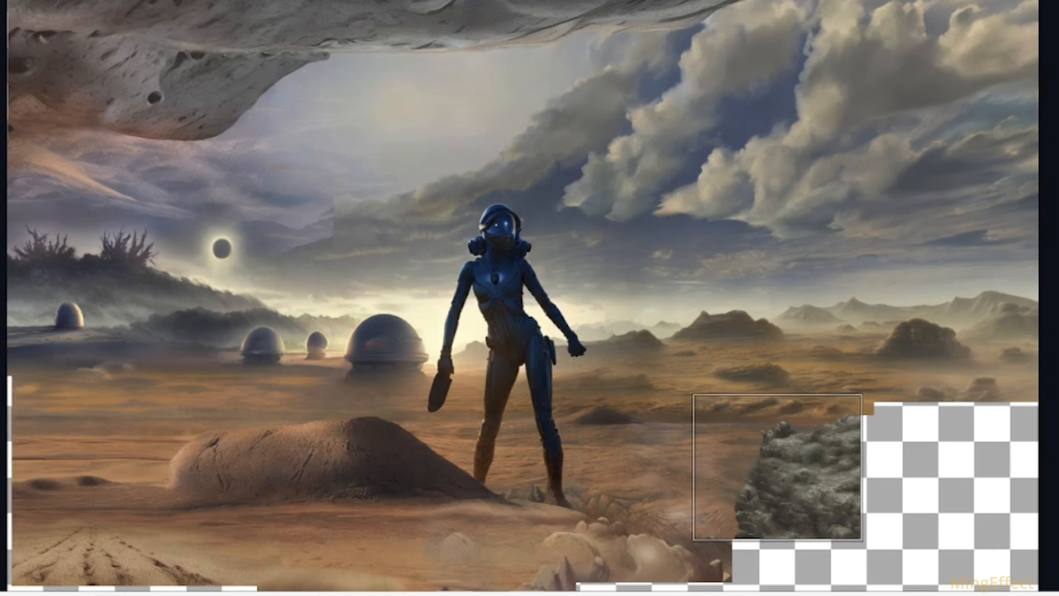
pyautogui.click(726, 593)
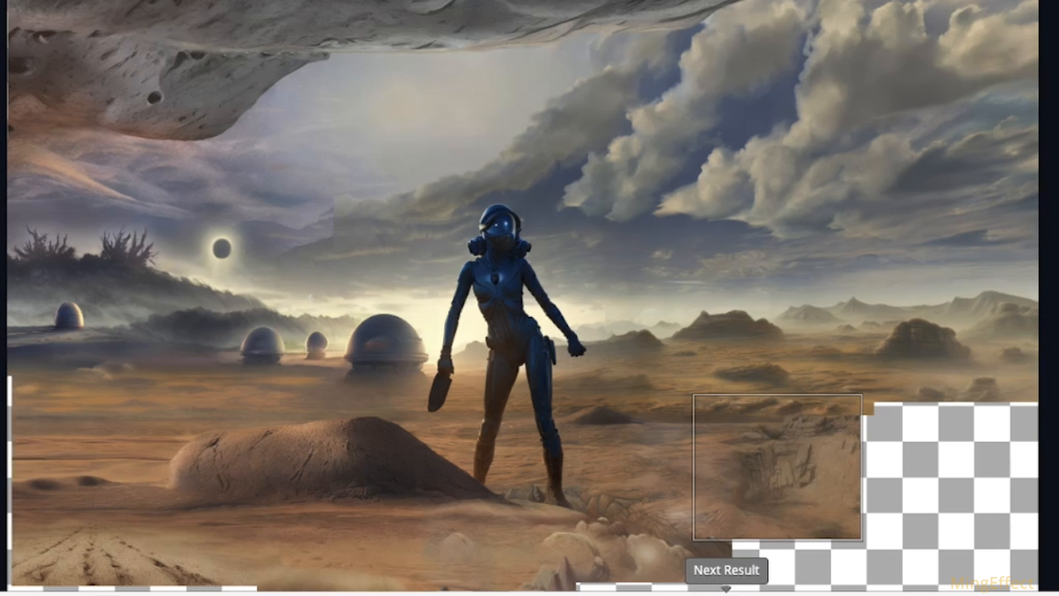
pyautogui.click(726, 594)
pyautogui.click(726, 593)
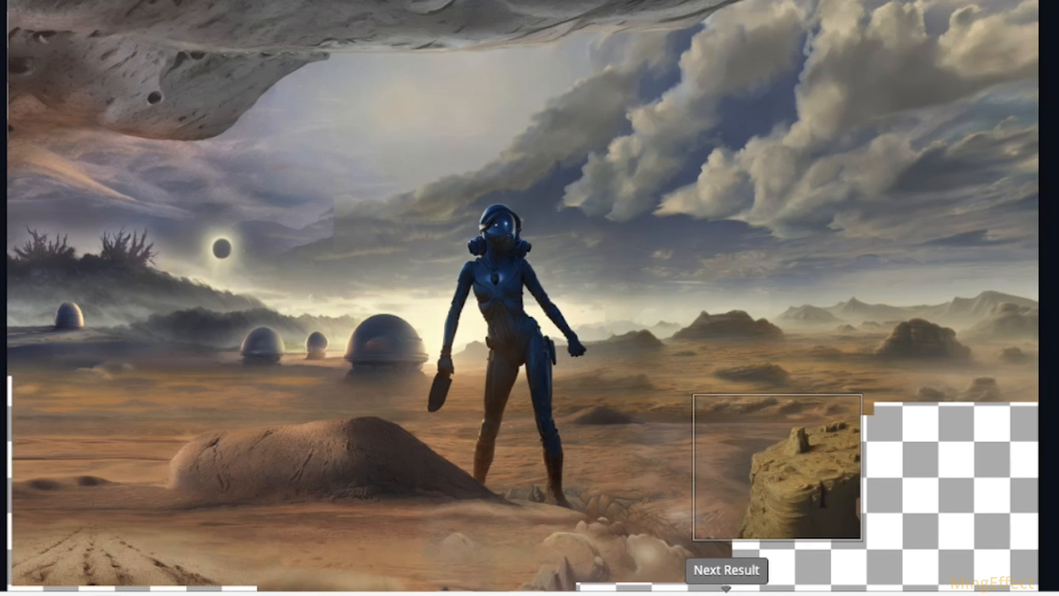
pyautogui.click(726, 594)
pyautogui.click(726, 594)
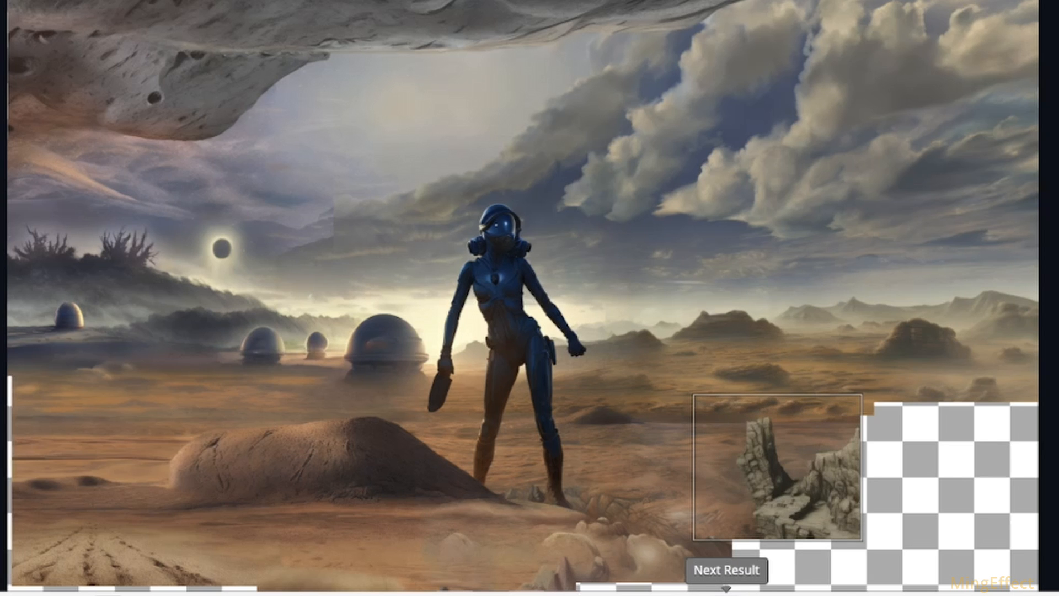
pyautogui.click(726, 593)
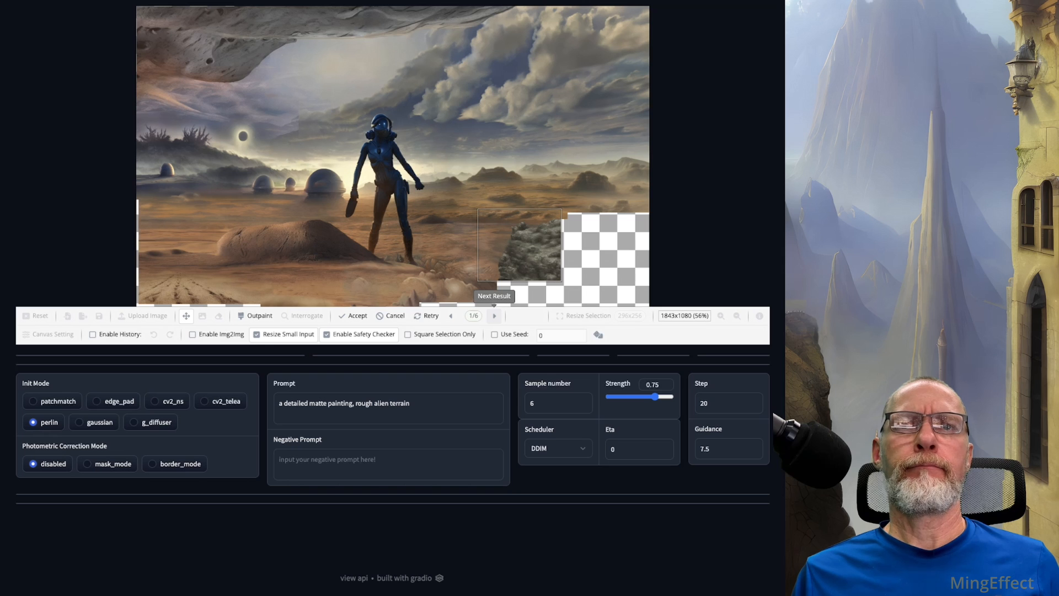
pyautogui.click(390, 315)
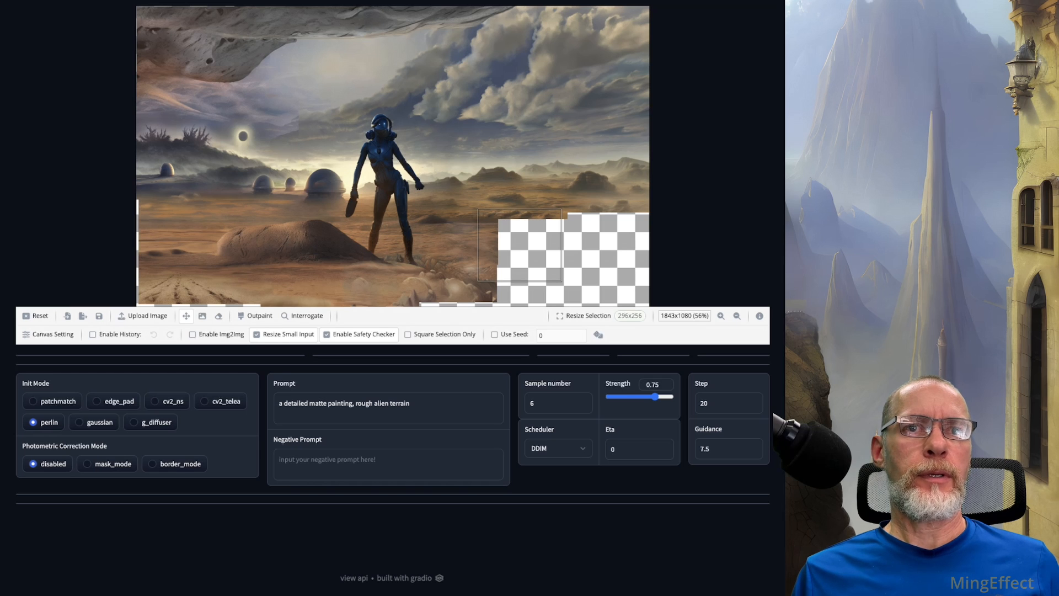
# Step: Set the init mode back to cv2_ns and enlarge the selection over the empty lower-right area to 400x368
pyautogui.click(167, 401)
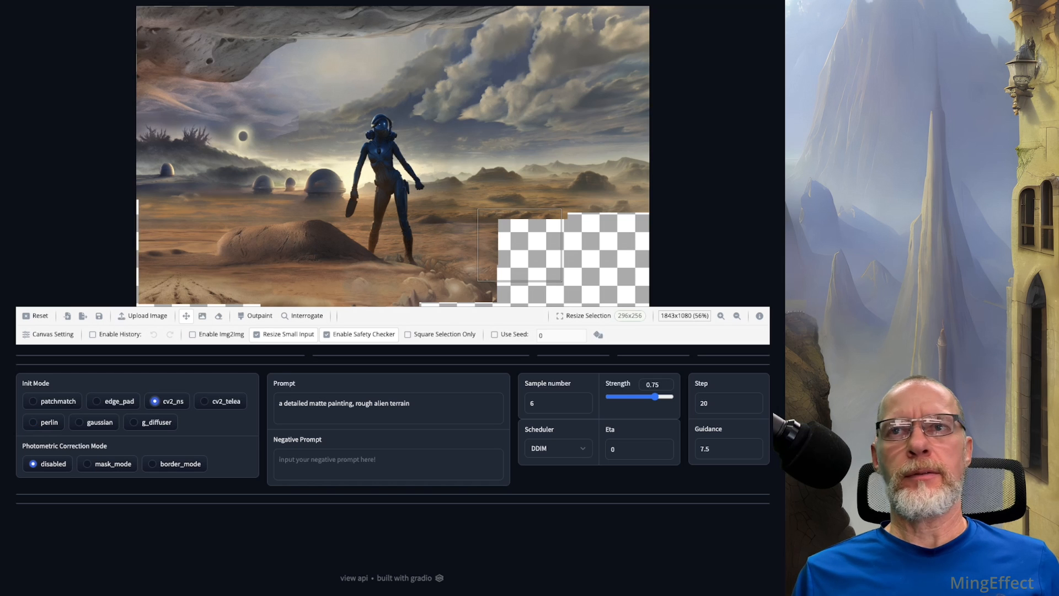
pyautogui.click(586, 316)
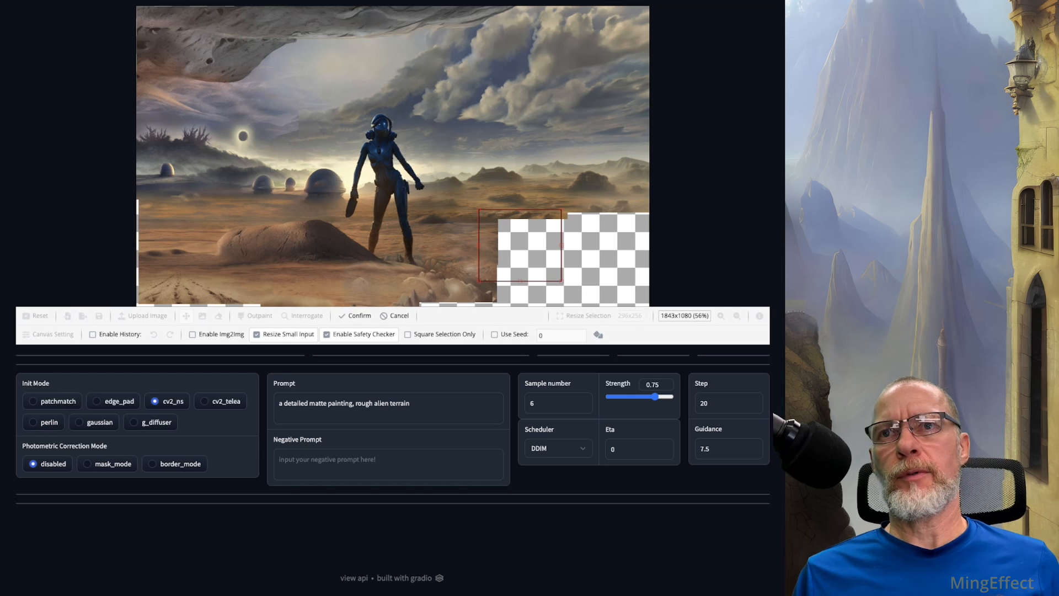
pyautogui.moveTo(562, 281); pyautogui.dragTo(590, 312)
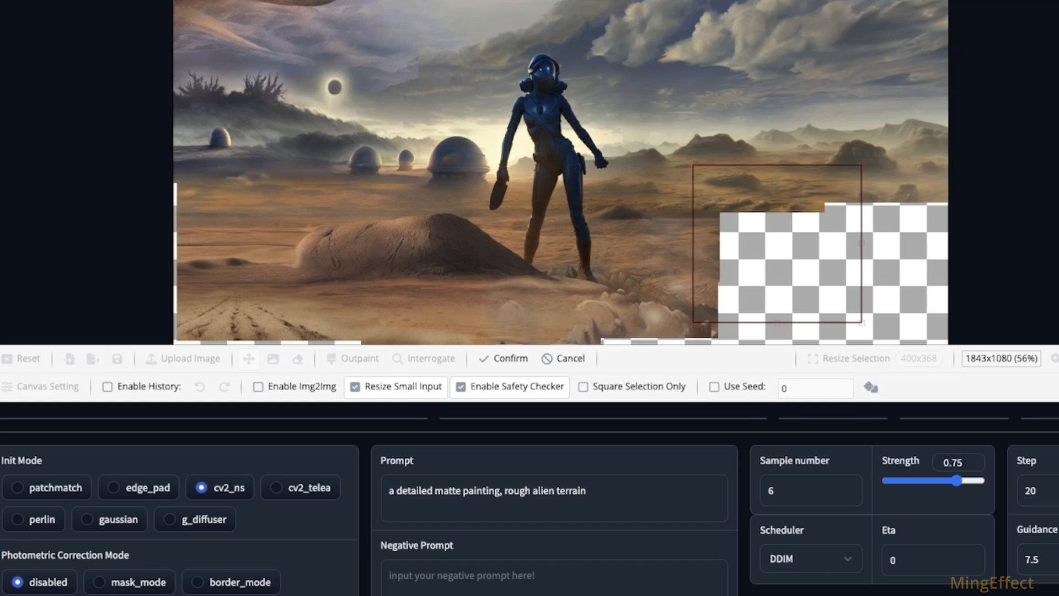
pyautogui.click(503, 358)
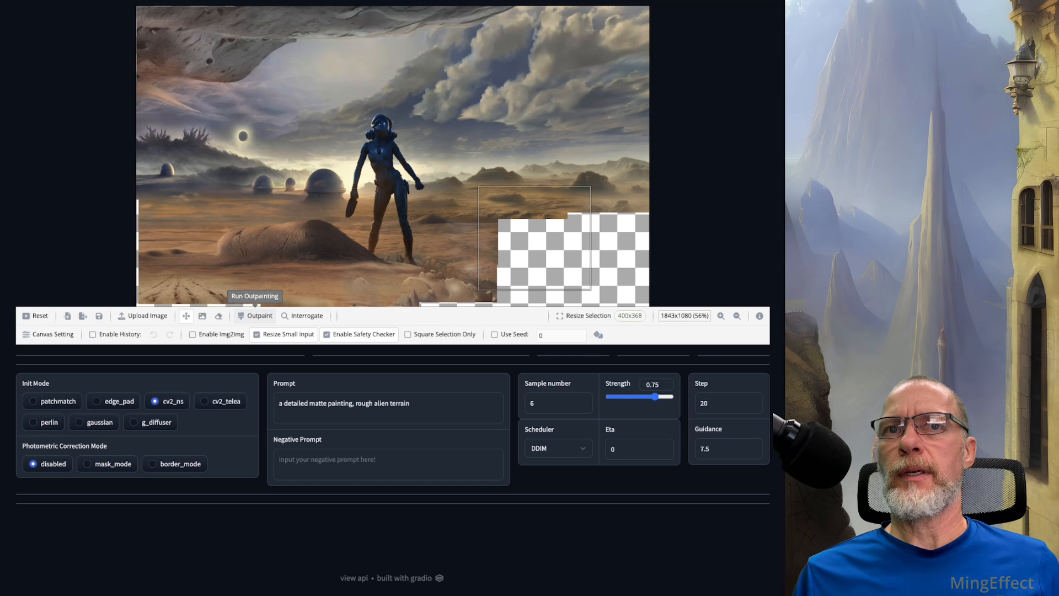
# Step: Outpaint the enlarged selection, compare the results and accept the one with sandy ground and scattered low rocks
pyautogui.click(356, 360)
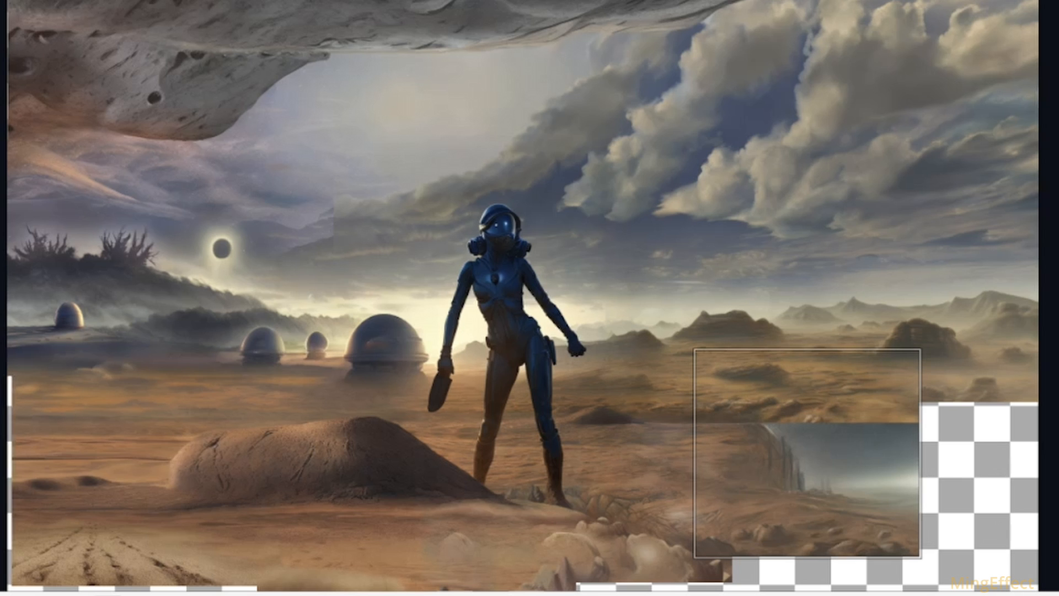
pyautogui.click(726, 593)
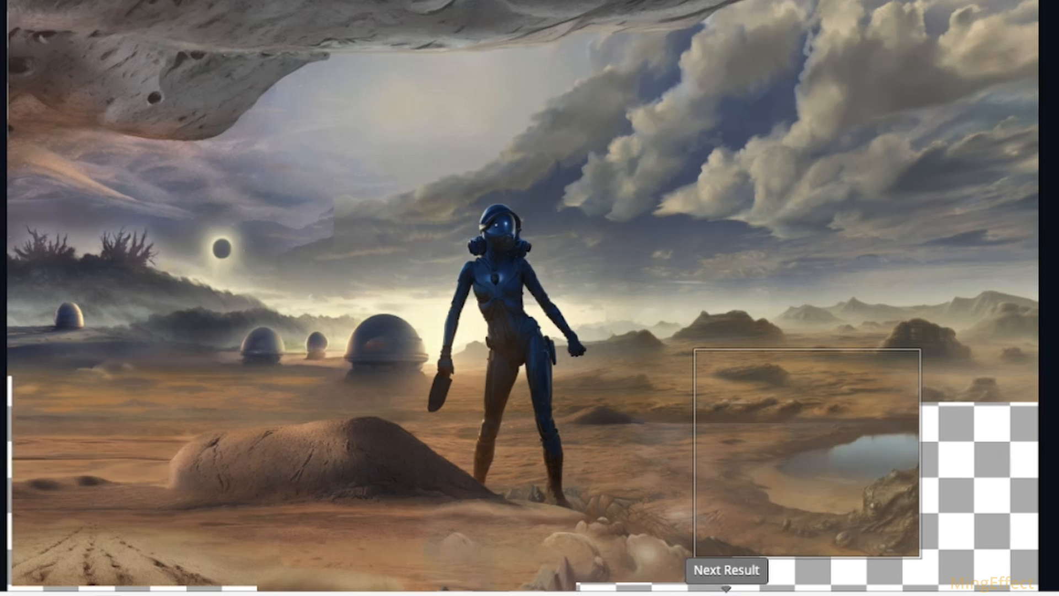
pyautogui.click(727, 592)
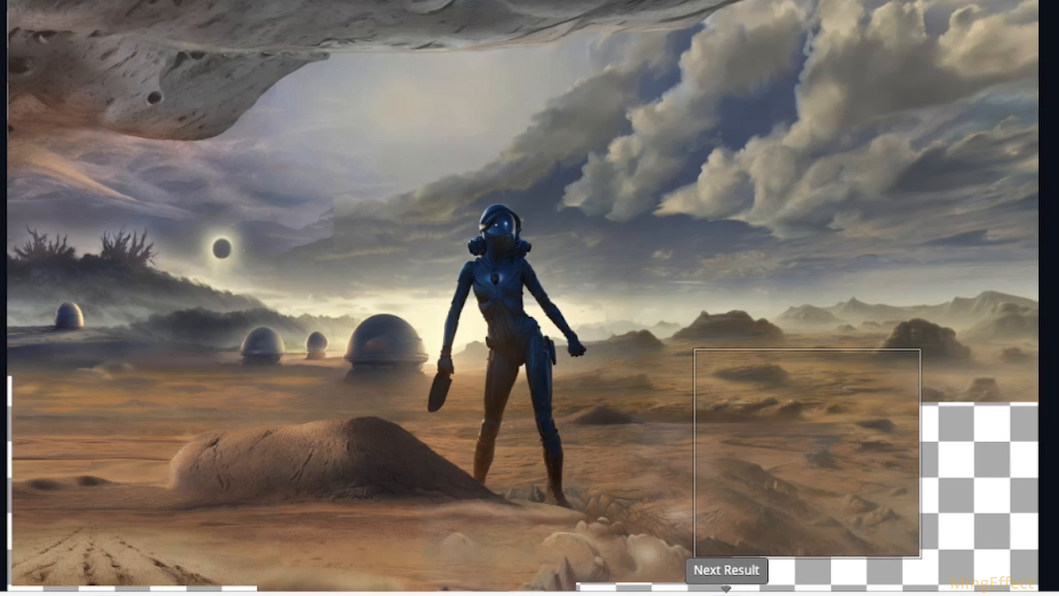
pyautogui.click(726, 592)
pyautogui.click(727, 592)
pyautogui.click(726, 592)
pyautogui.click(727, 592)
pyautogui.click(726, 593)
pyautogui.click(726, 592)
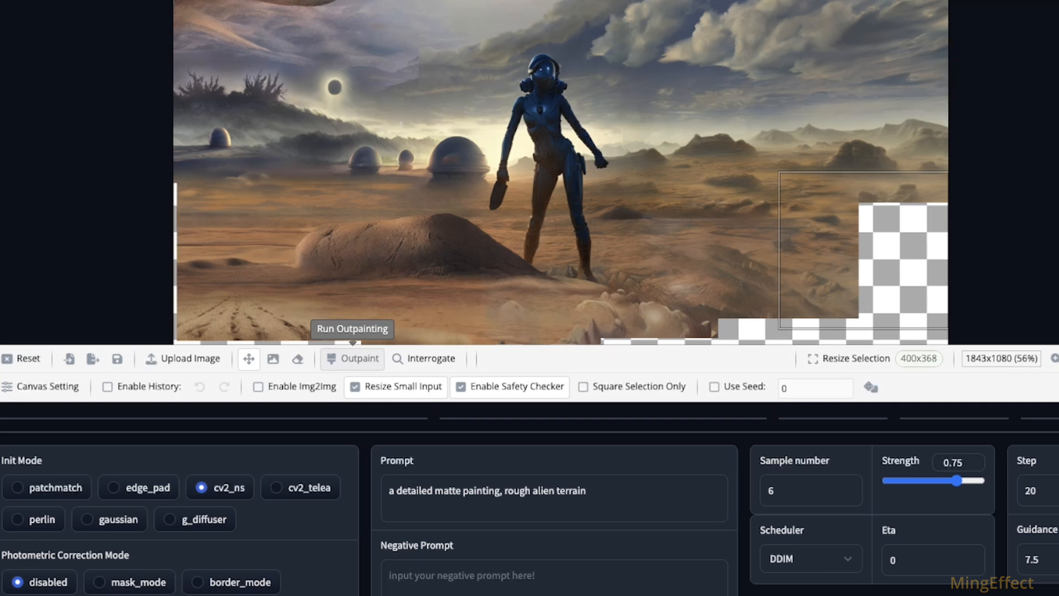
# Step: Move the selection over the remaining gap at the canvas's right edge, outpaint it and accept the fifth result
pyautogui.click(356, 358)
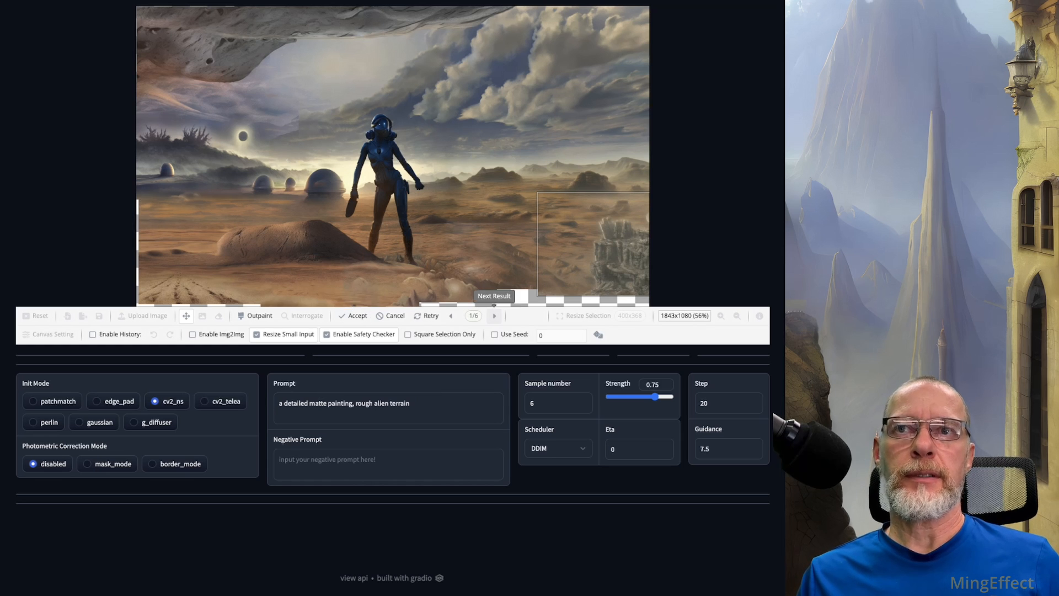
pyautogui.click(494, 315)
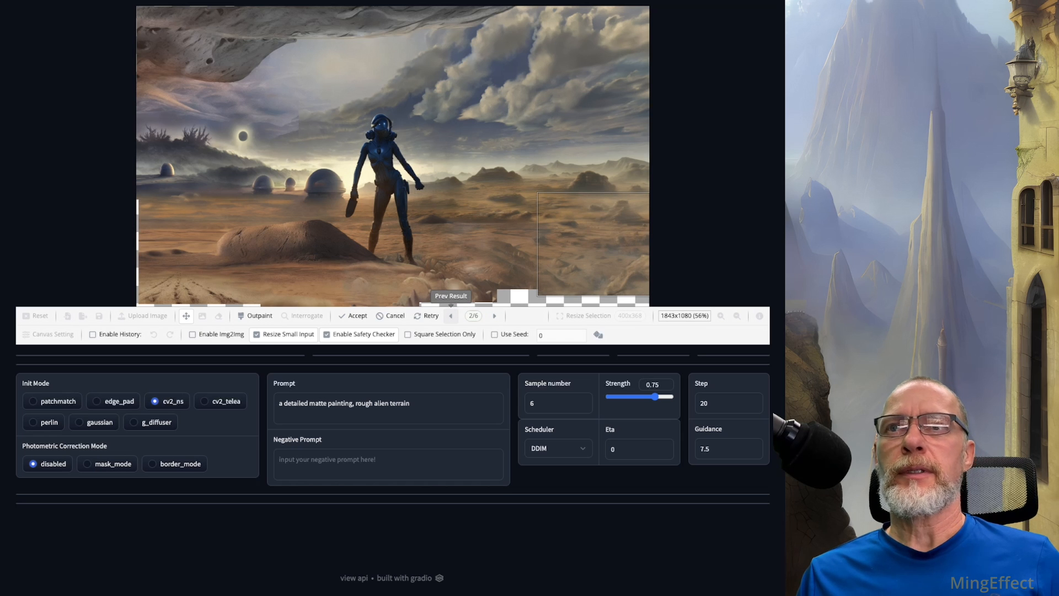
pyautogui.click(494, 316)
pyautogui.click(494, 315)
pyautogui.click(494, 316)
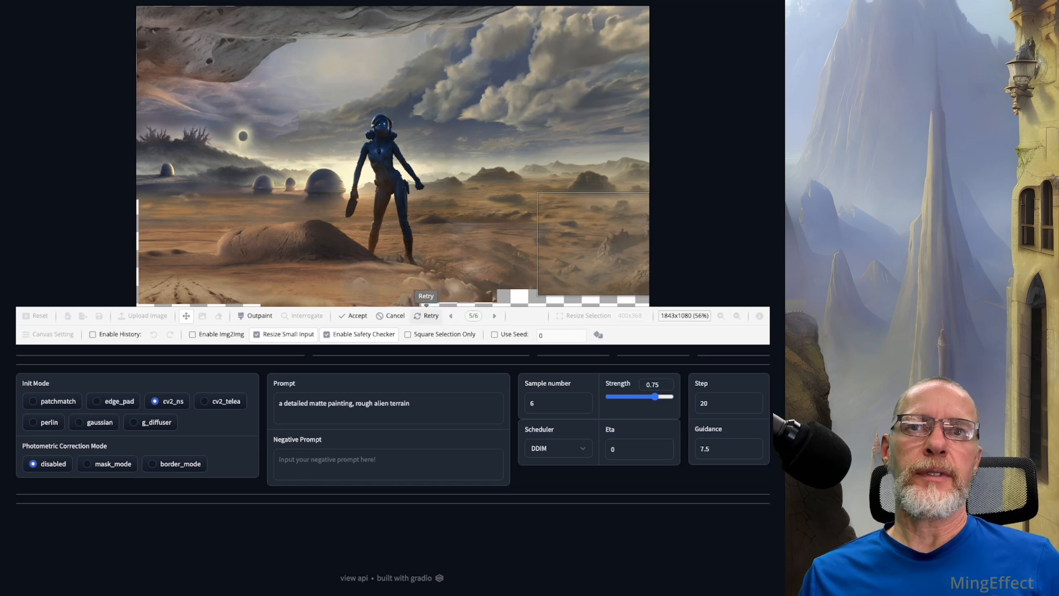
pyautogui.click(357, 316)
# Step: Shift the selection down to the canvas's lower-right corner, outpaint the strip there and accept the first result
pyautogui.moveTo(593, 244); pyautogui.dragTo(593, 256)
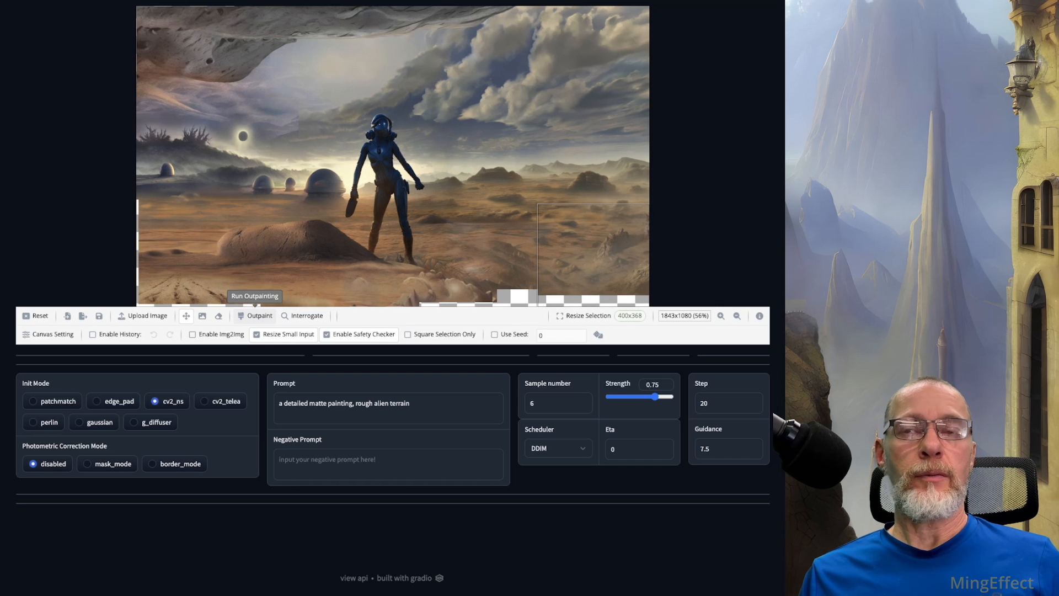
pyautogui.click(255, 315)
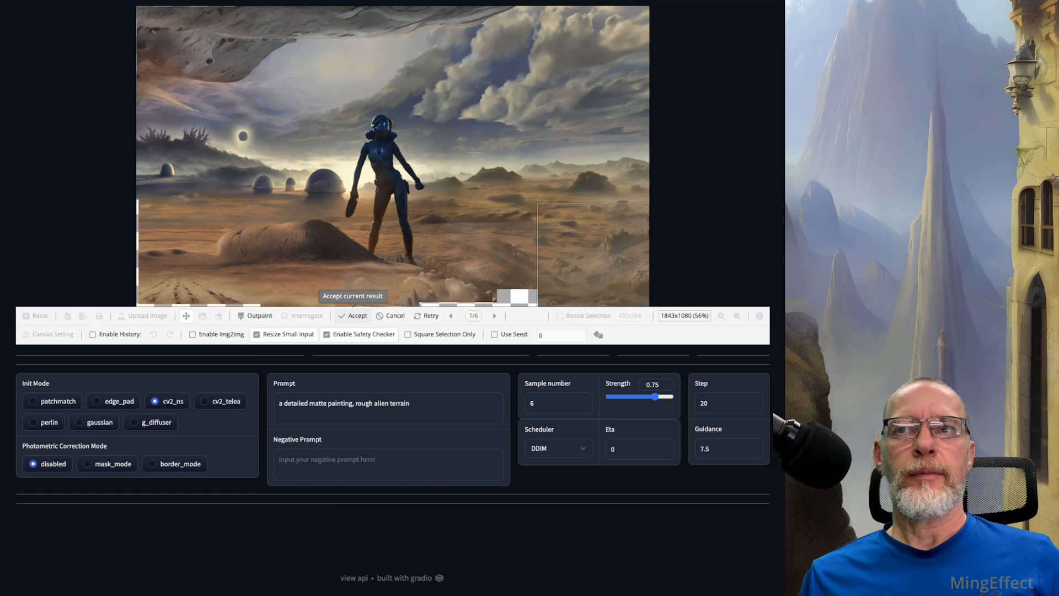
pyautogui.click(358, 315)
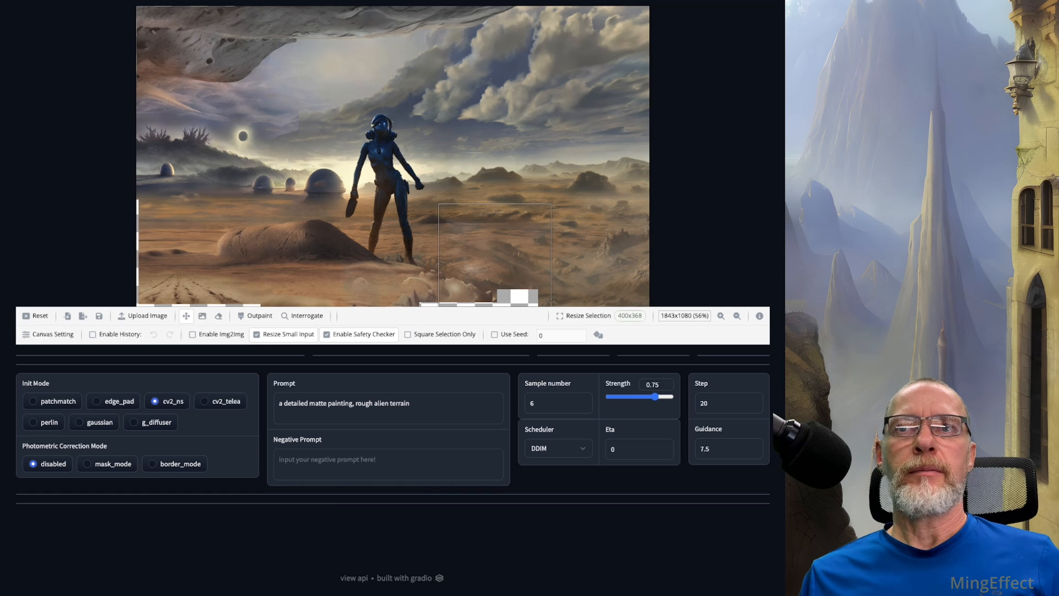
# Step: Move the selection over the gap right of the foreground rocks, outpaint it, compare the results and accept the second one
pyautogui.click(256, 316)
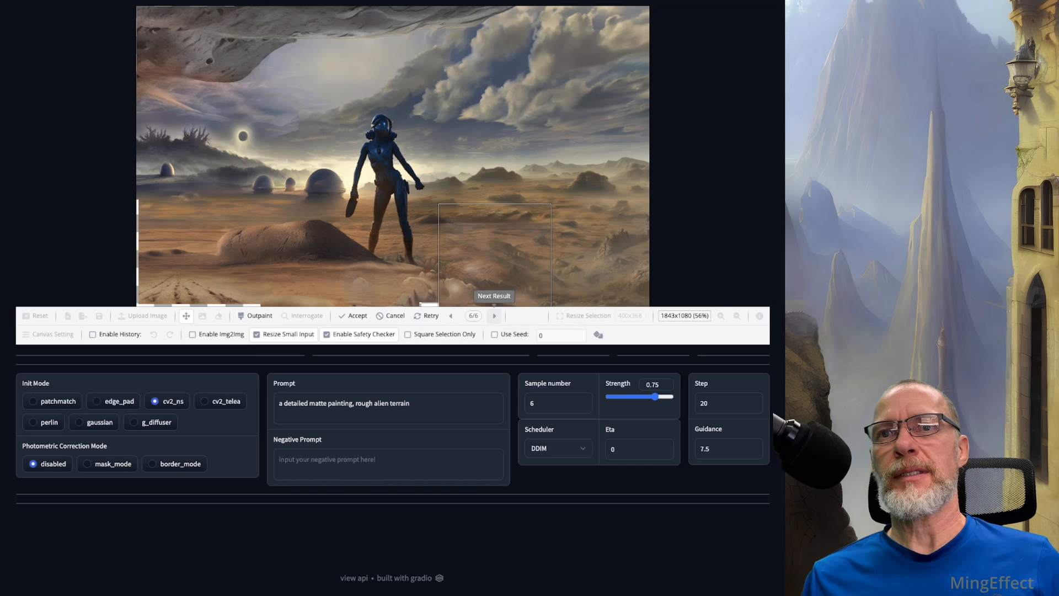
pyautogui.click(494, 316)
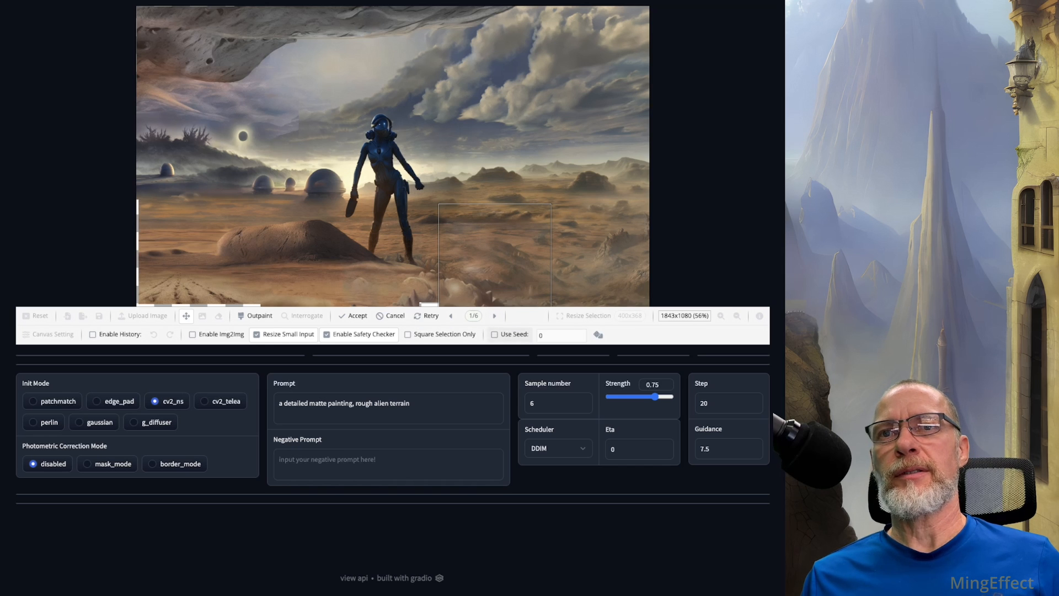
pyautogui.click(494, 316)
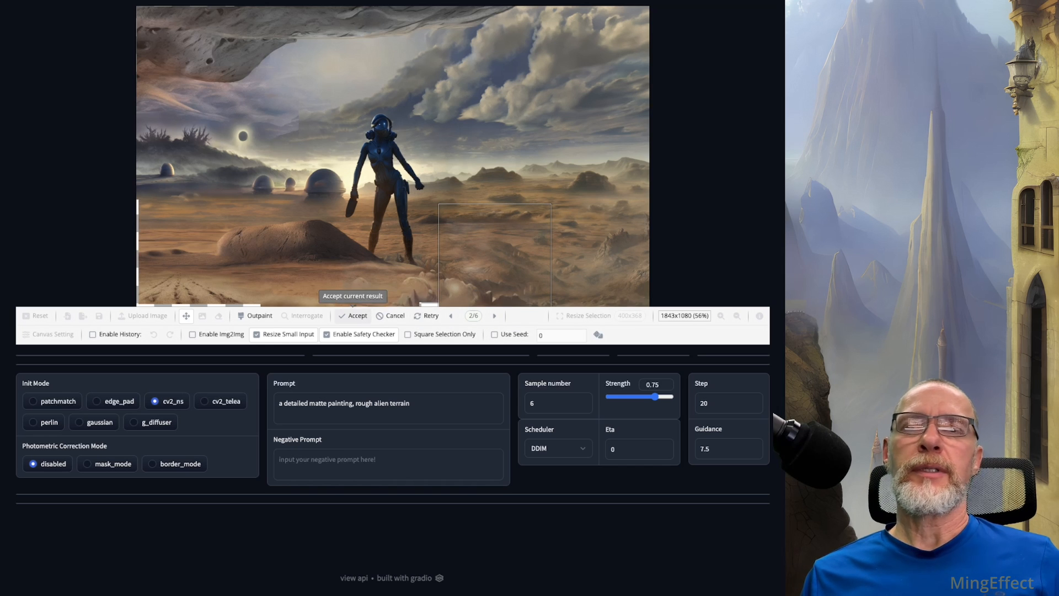
pyautogui.click(353, 315)
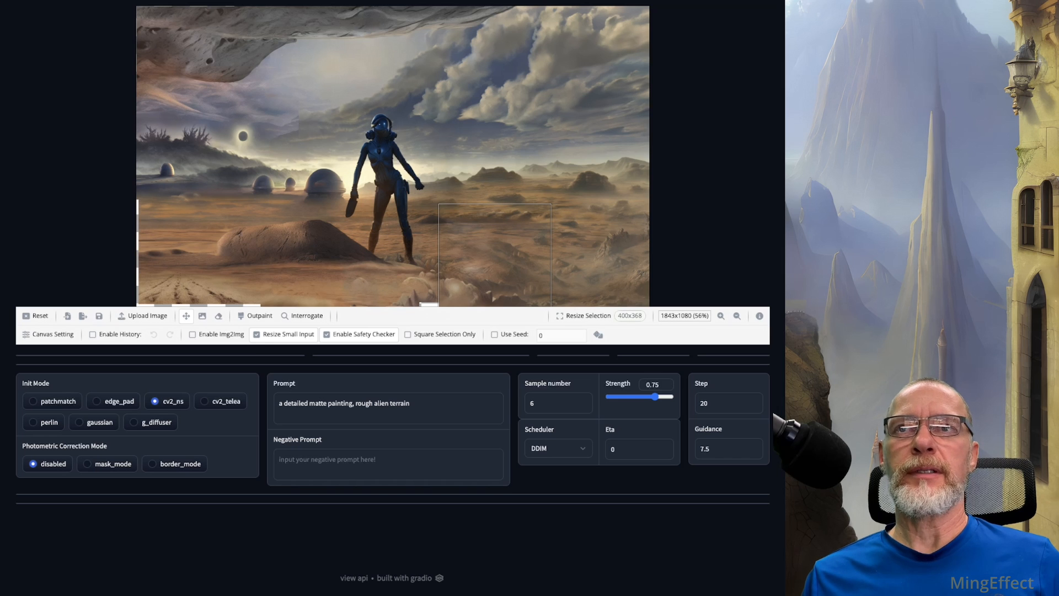
# Step: Shrink the selection to 256x256, outpaint the gap below the figure's feet and accept the result
pyautogui.click(583, 315)
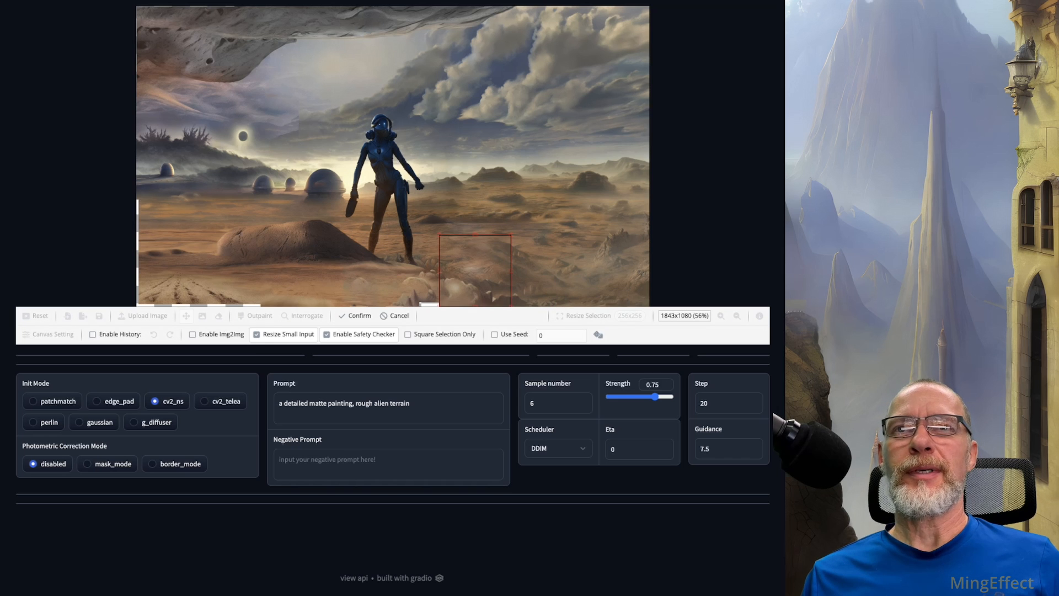
pyautogui.click(356, 315)
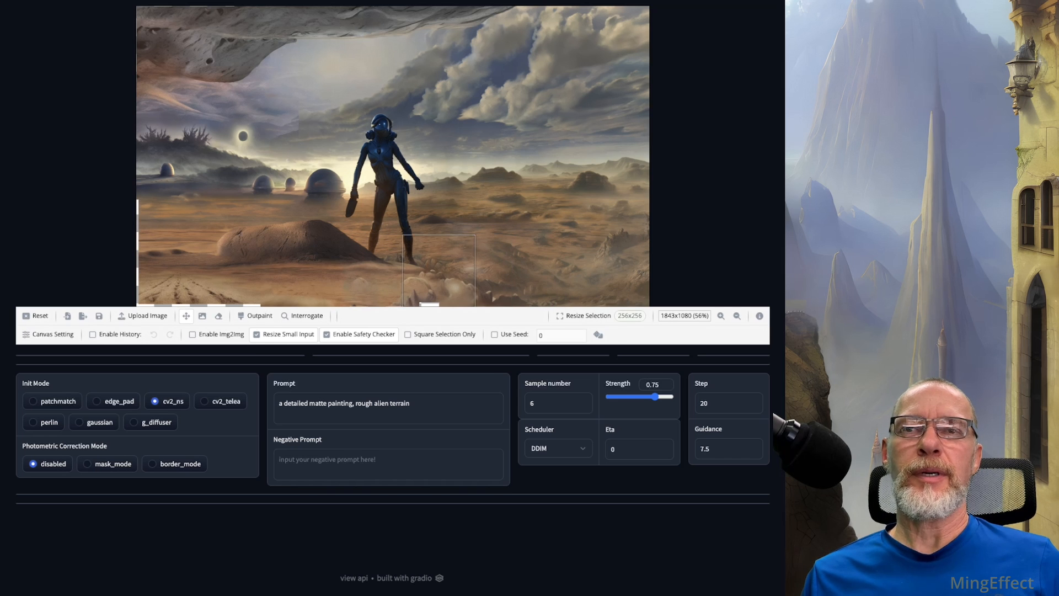
pyautogui.click(256, 315)
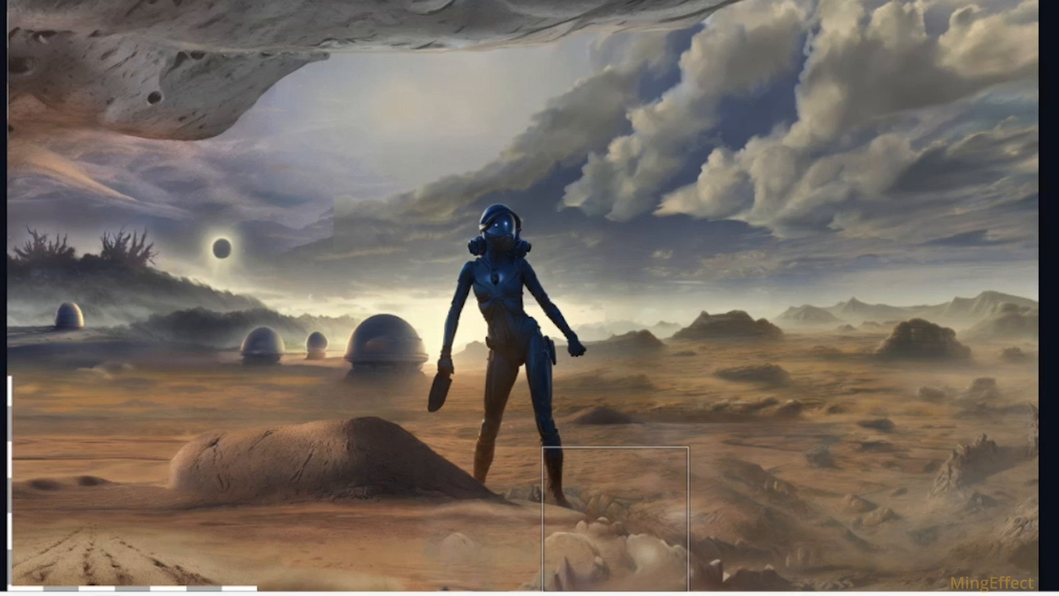
pyautogui.click(442, 594)
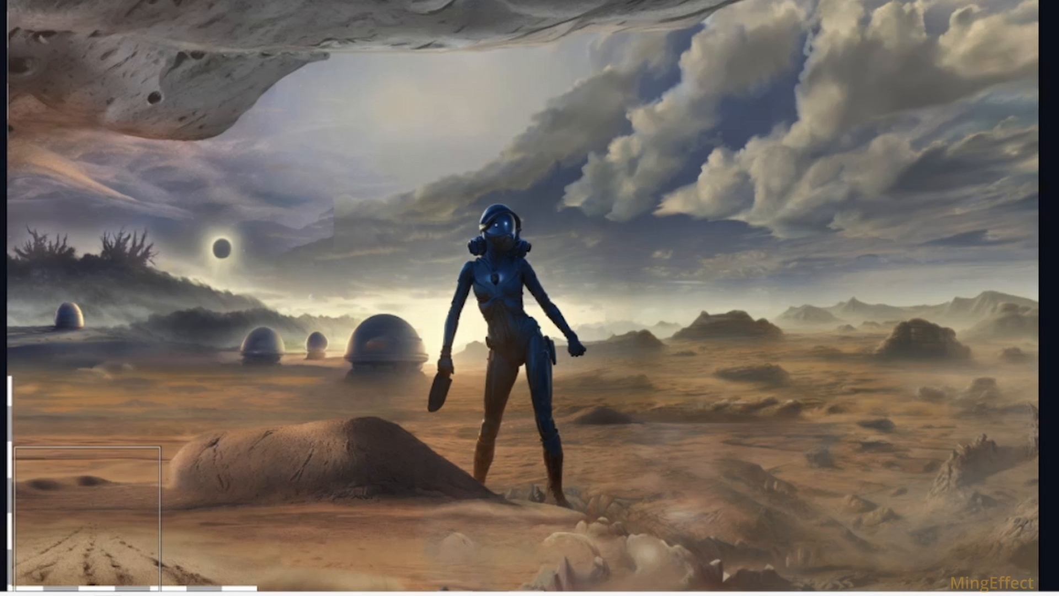
# Step: Erase the tracked ground in the canvas's lower-left corner, outpaint it, compare the results and keep the one with pale stones
pyautogui.click(172, 594)
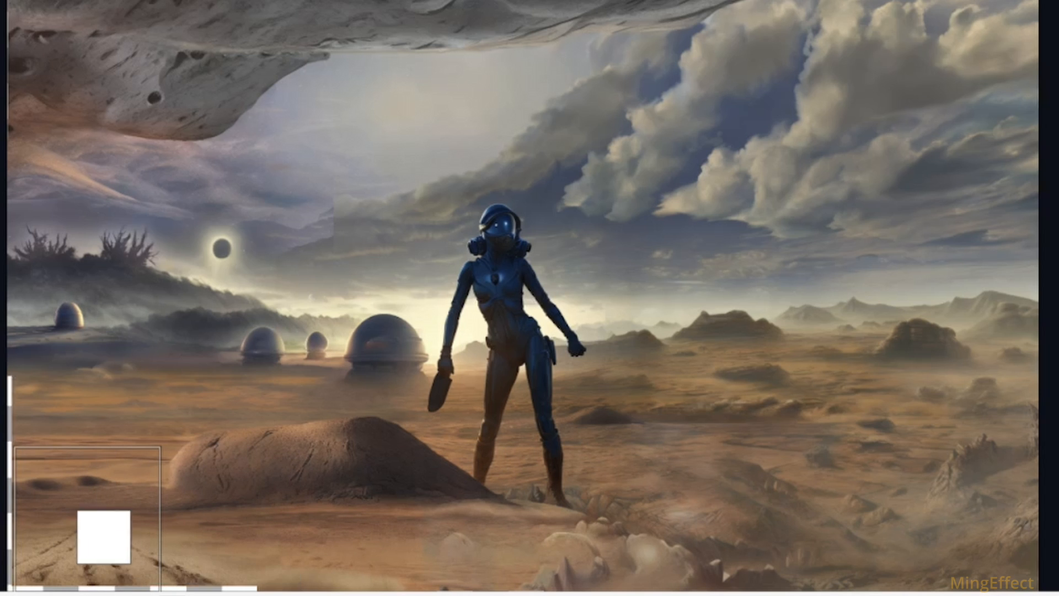
pyautogui.moveTo(94, 539)
pyautogui.mouseDown()
pyautogui.moveTo(36, 557)
pyautogui.moveTo(146, 563)
pyautogui.moveTo(203, 588)
pyautogui.moveTo(16, 559)
pyautogui.mouseUp()
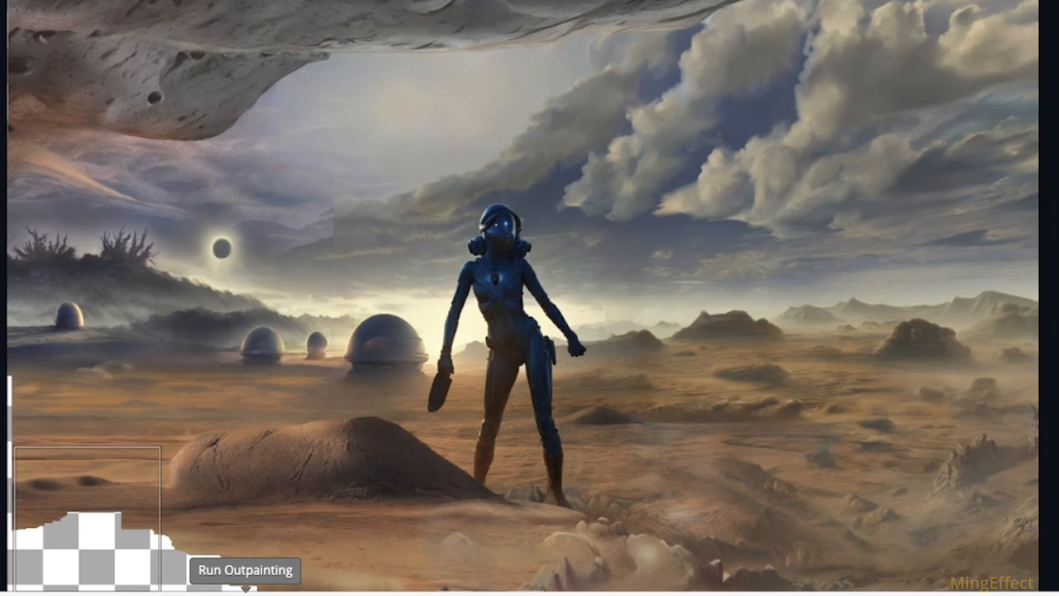
pyautogui.click(245, 594)
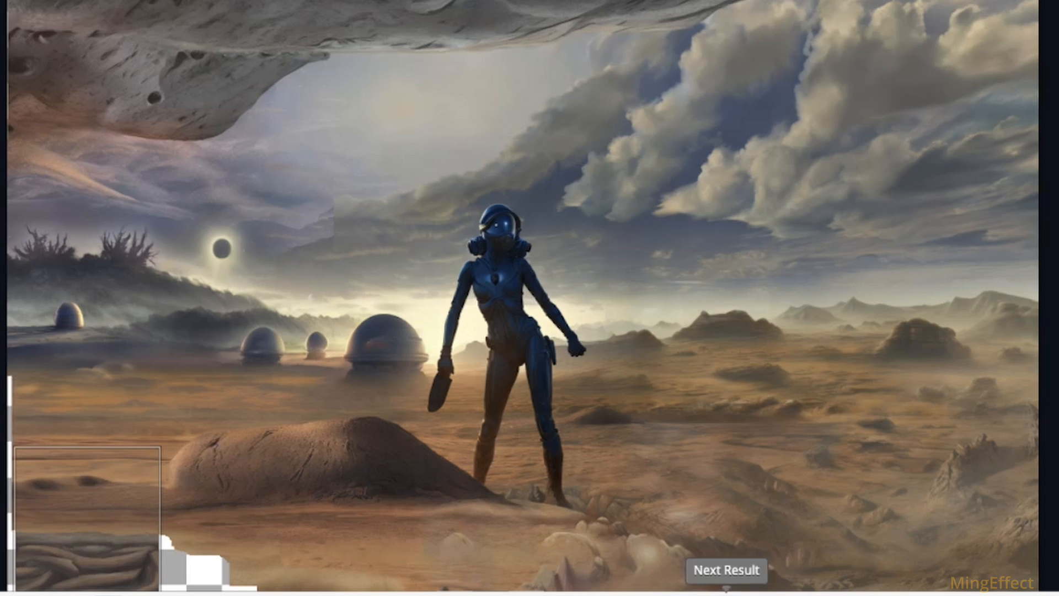
pyautogui.click(726, 593)
pyautogui.click(726, 593)
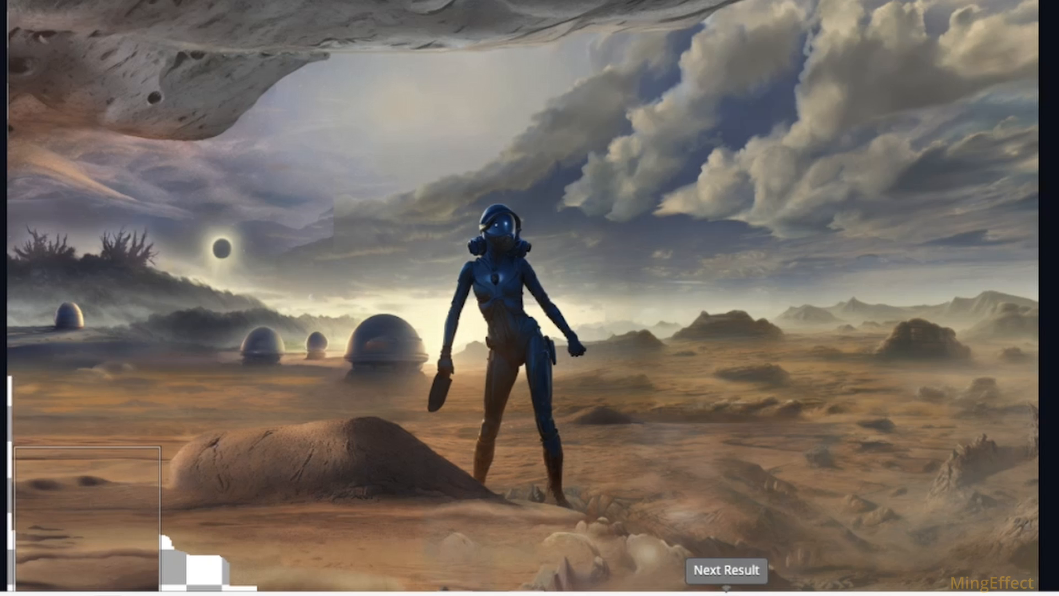
pyautogui.click(726, 592)
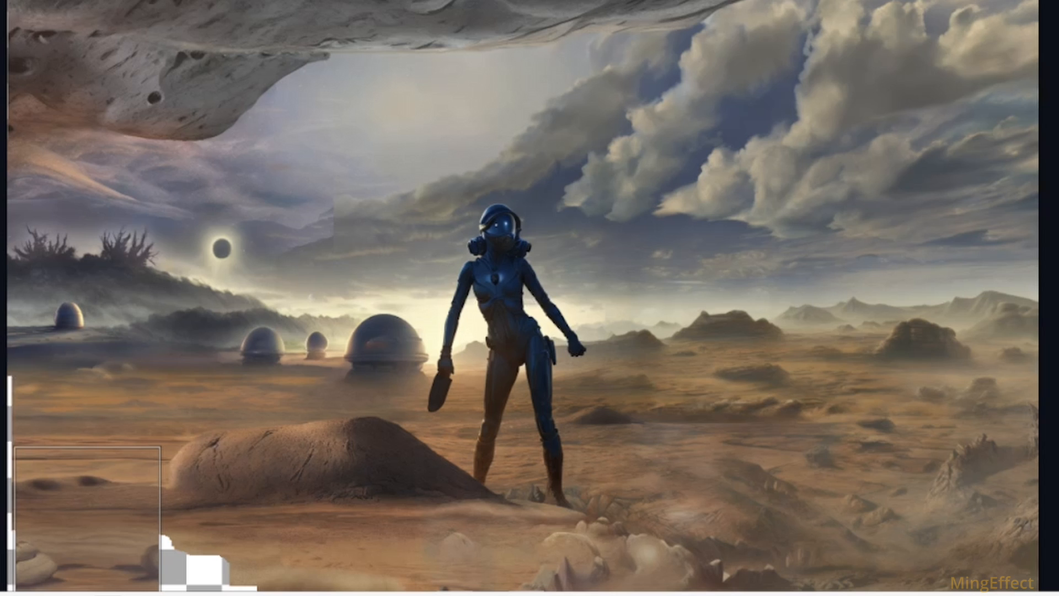
# Step: Outpaint the gap beside the lower-left stones, choose the result with the glossy sphere, and regenerate the fill at the canvas's left edge
pyautogui.moveTo(88, 518); pyautogui.dragTo(192, 519)
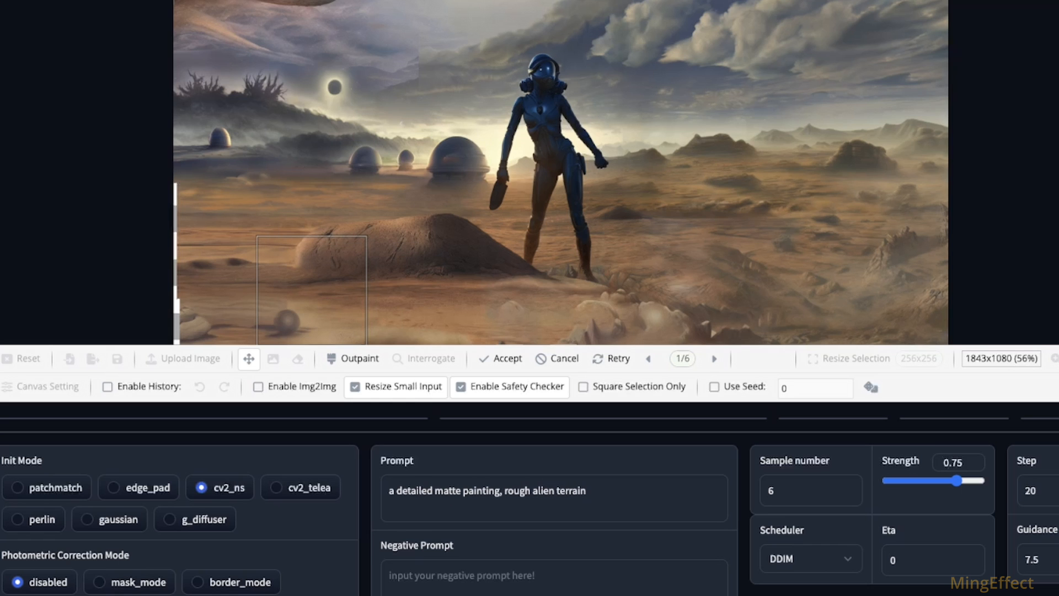
pyautogui.click(713, 358)
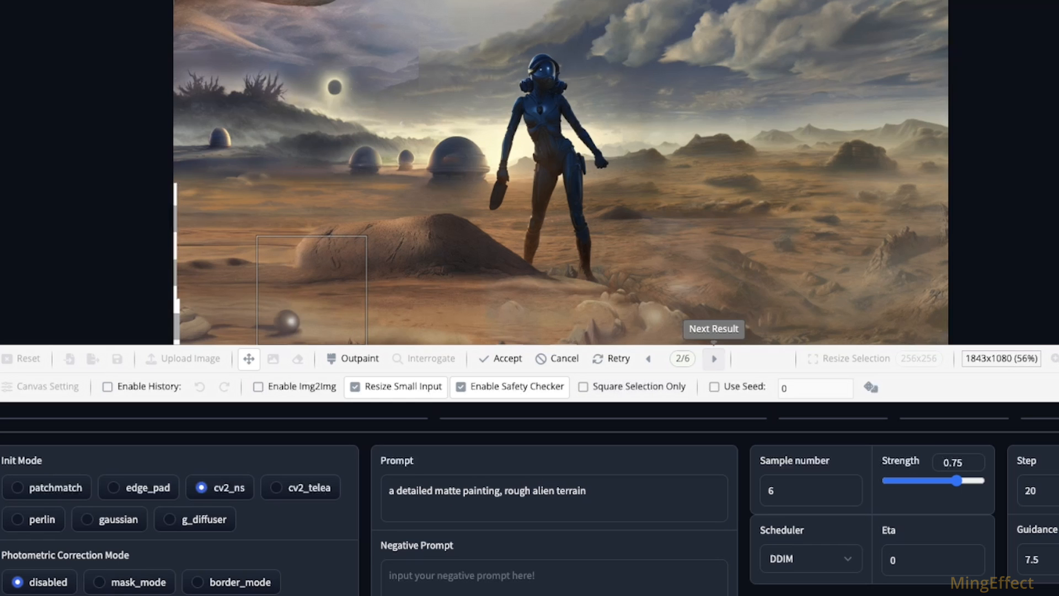
pyautogui.click(713, 359)
pyautogui.click(713, 359)
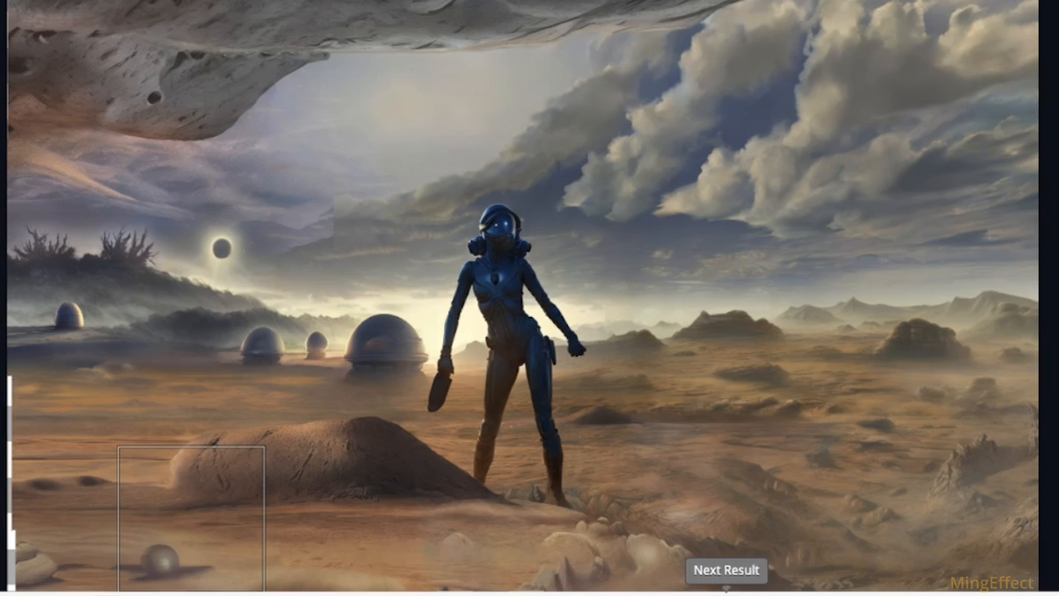
pyautogui.click(727, 595)
pyautogui.click(726, 595)
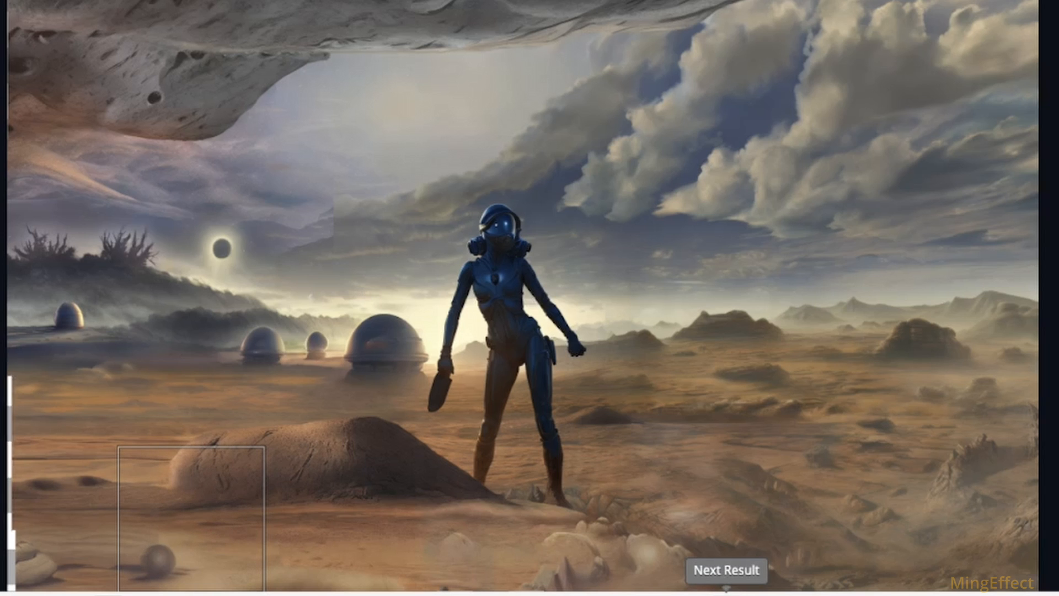
pyautogui.click(726, 595)
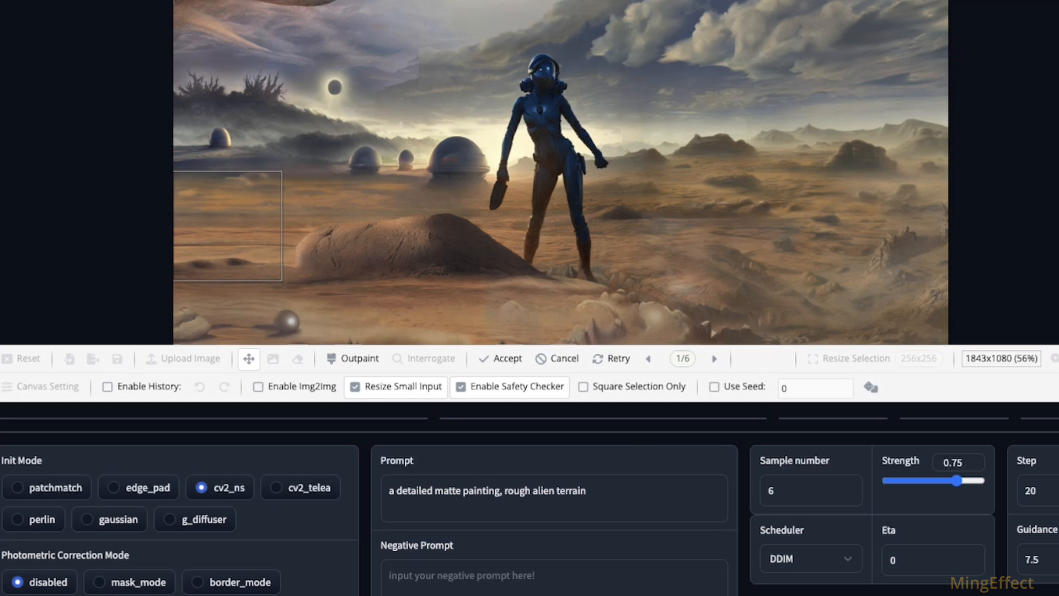
pyautogui.click(611, 359)
# Step: Select the sky seam beside the figure's head, set the prompt to "a detailed matte painting, partly cloudy skies" with perlin init mode, and erase the seam
pyautogui.moveTo(439, 59); pyautogui.dragTo(428, 66)
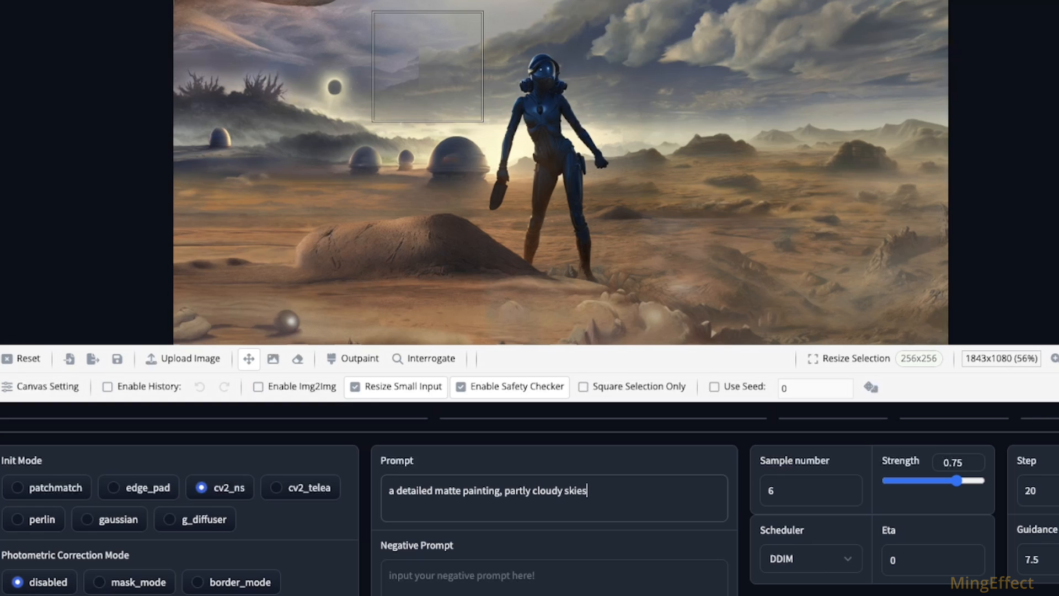
pyautogui.click(18, 519)
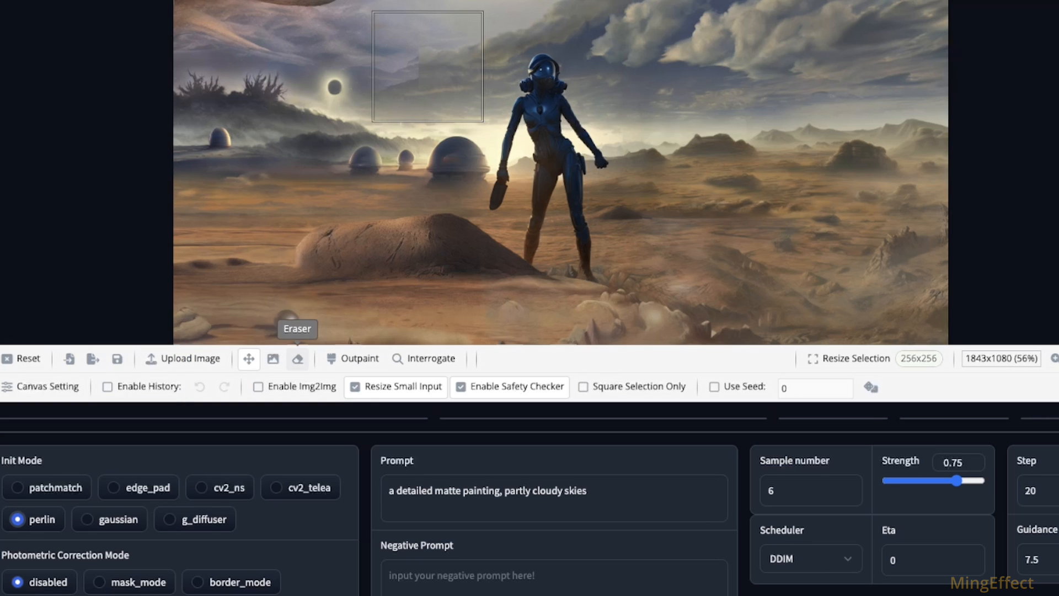
pyautogui.click(298, 359)
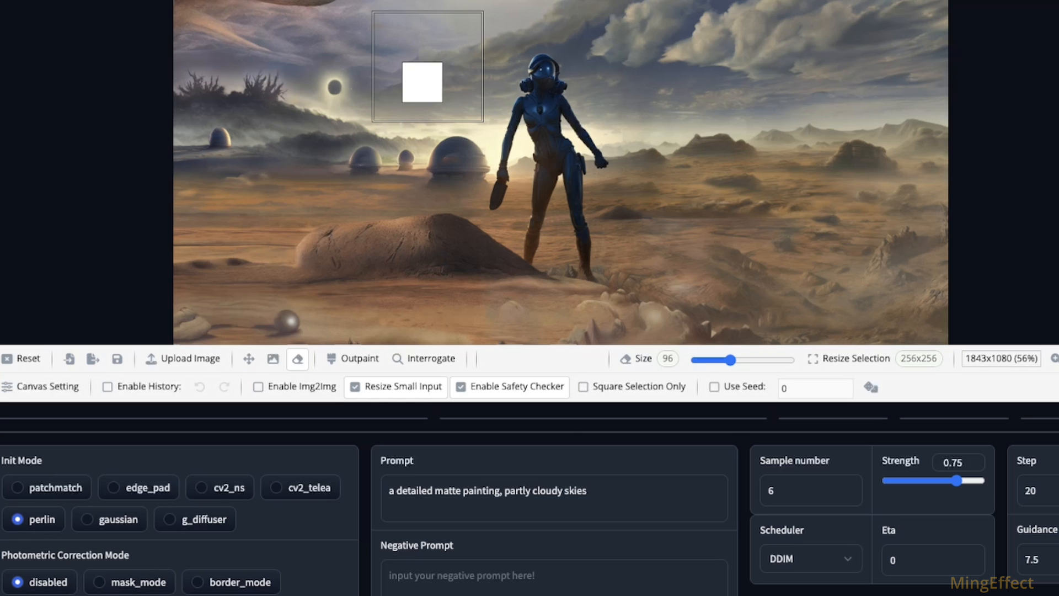
pyautogui.moveTo(419, 73); pyautogui.dragTo(401, 83)
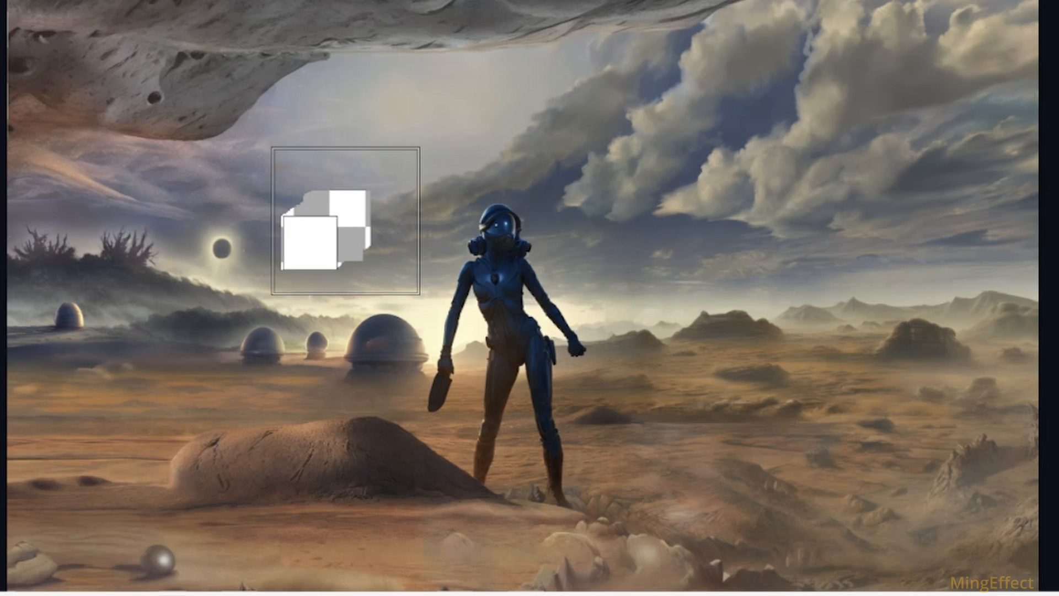